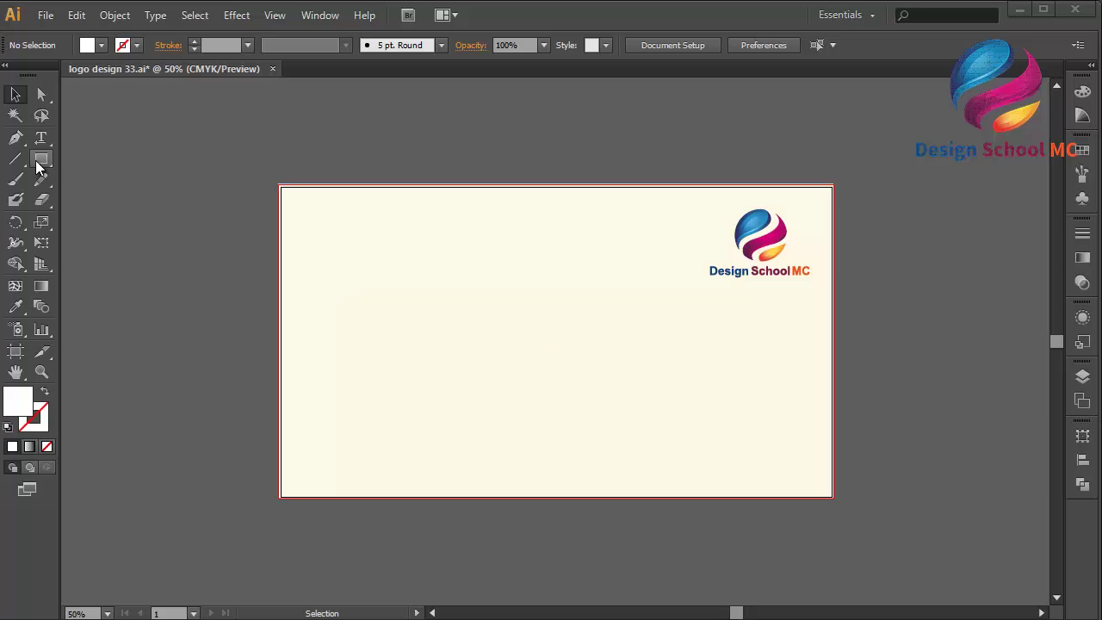
Choose the Pen tool and set the fill colour to dark brown-grey #49443C.
{"action": "left_click_drag", "start_coordinate": [39, 163], "coordinate": [115, 202]}
{"action": "left_click", "coordinate": [16, 139]}
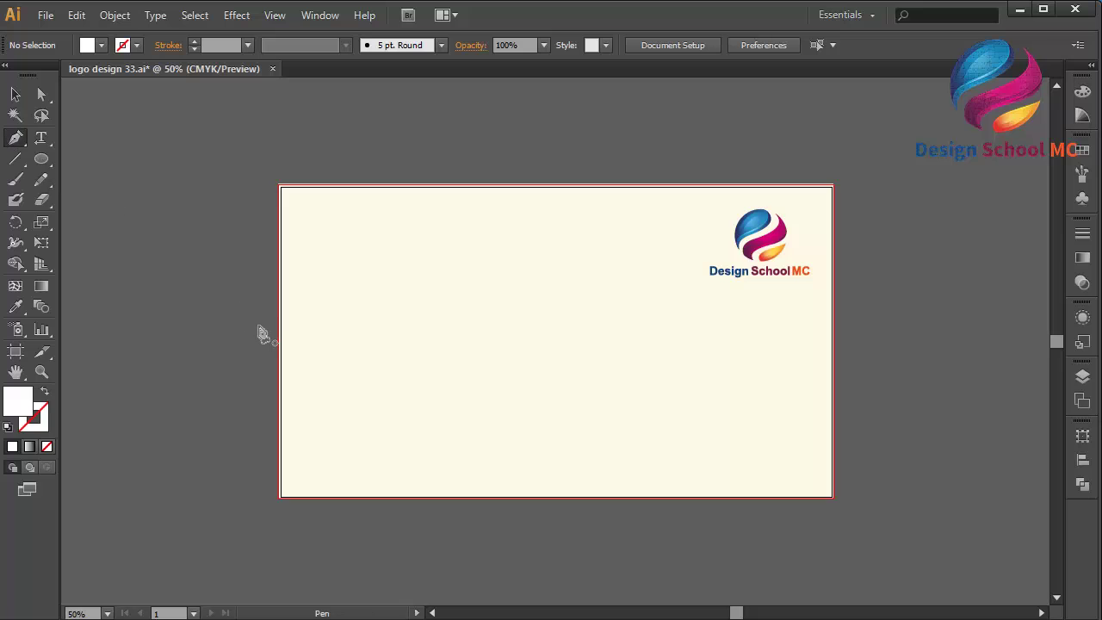
{"action": "double_click", "coordinate": [15, 404]}
{"action": "mouse_move", "coordinate": [108, 309]}
{"action": "left_mouse_down"}
{"action": "mouse_move", "coordinate": [45, 350]}
{"action": "mouse_move", "coordinate": [33, 381]}
{"action": "left_mouse_up"}
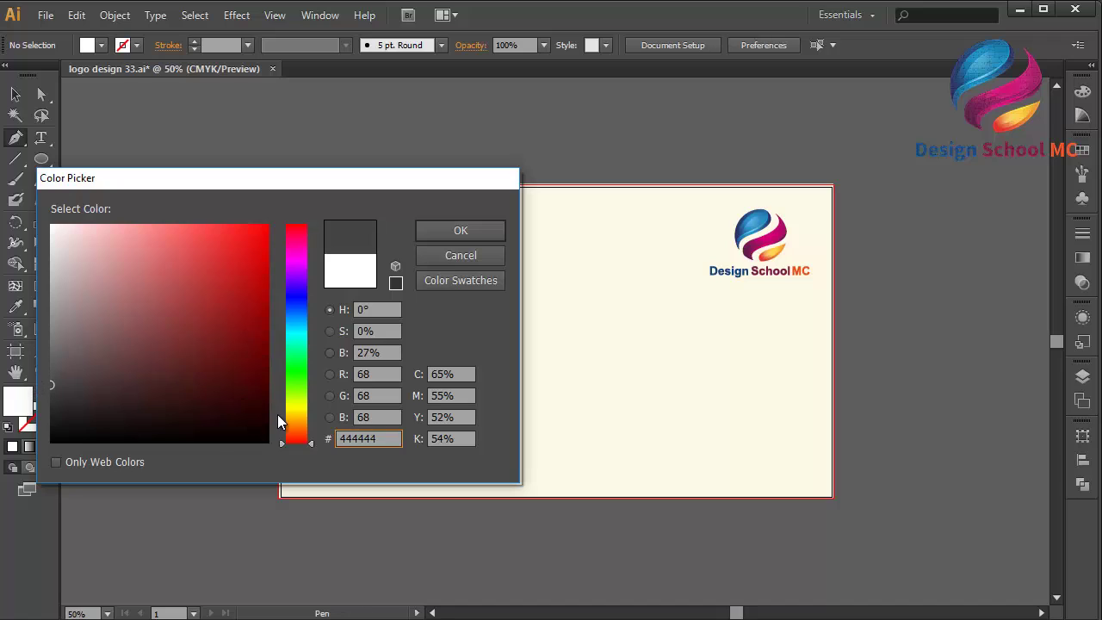
{"action": "left_click_drag", "start_coordinate": [290, 431], "coordinate": [294, 427]}
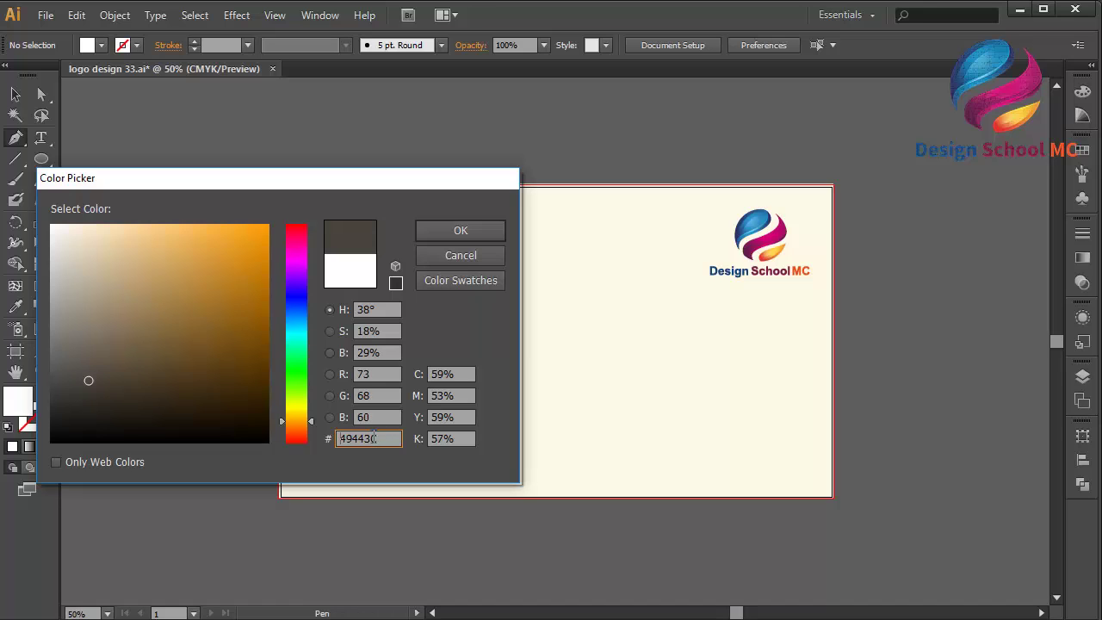
{"action": "left_click", "coordinate": [460, 230]}
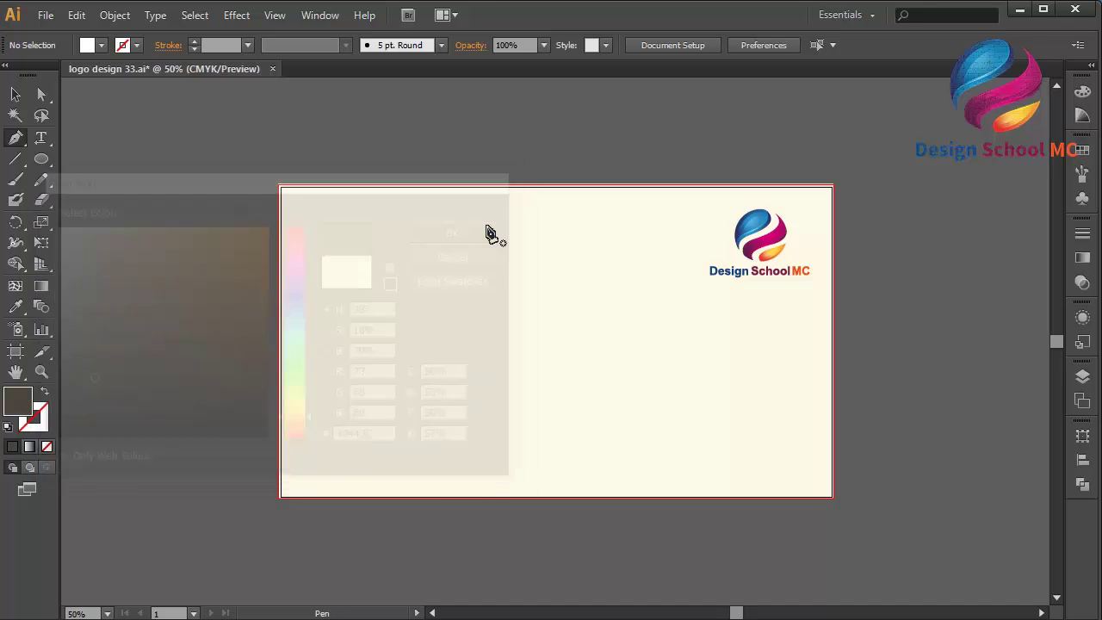
Draw the curved left foothill of a mountain silhouette with the Pen tool, ending in a small notch past its first peak.
{"action": "key", "text": "ctrl+equal"}
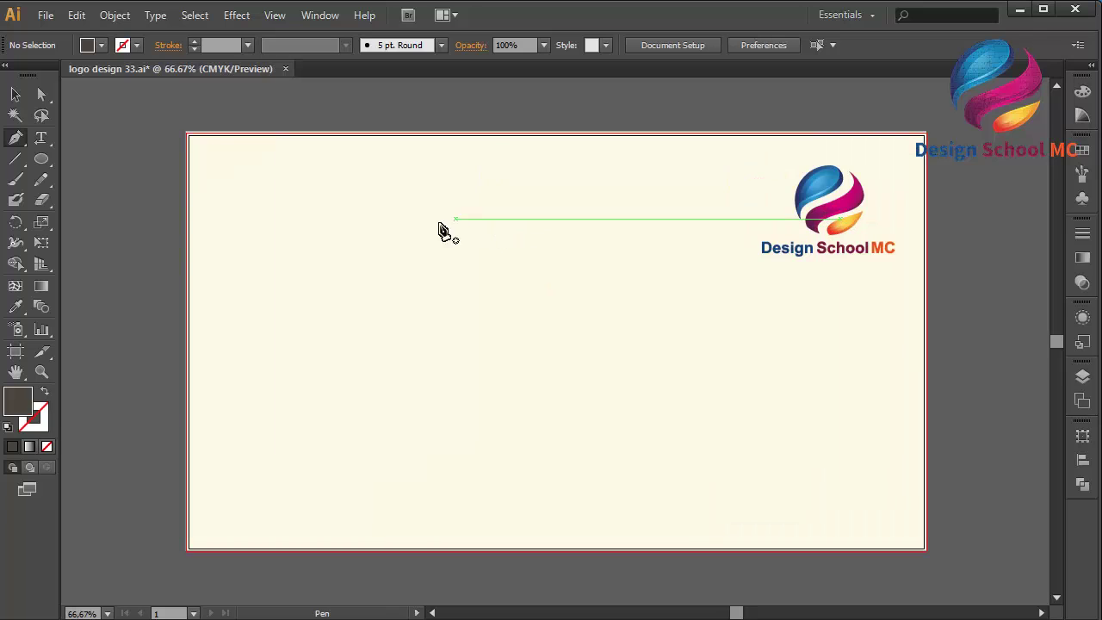
{"action": "left_click", "coordinate": [319, 398]}
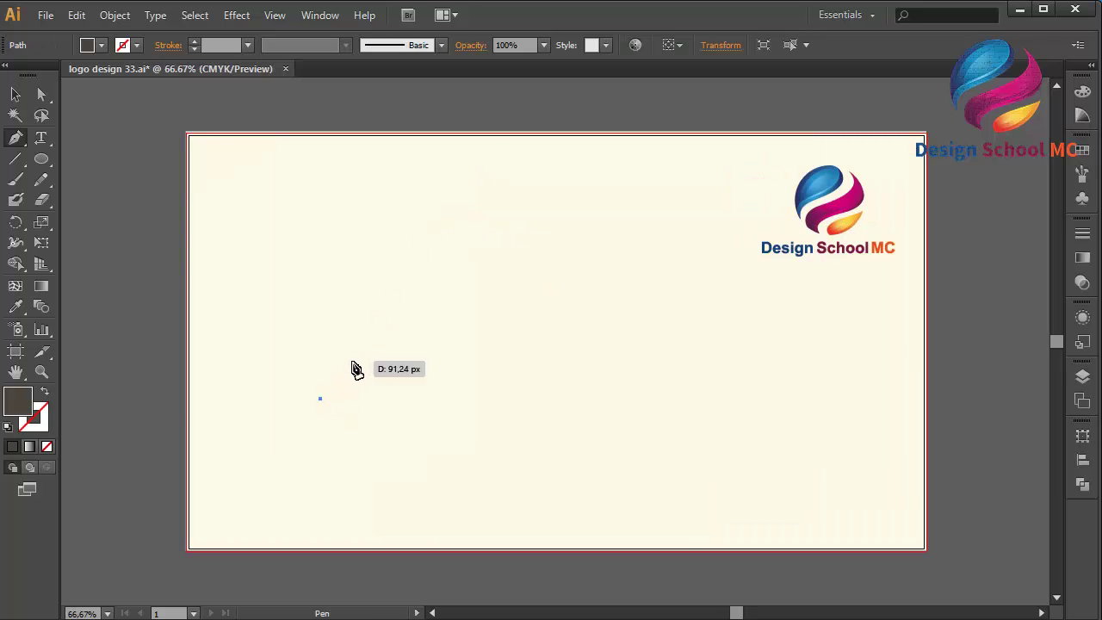
{"action": "left_click", "coordinate": [364, 336]}
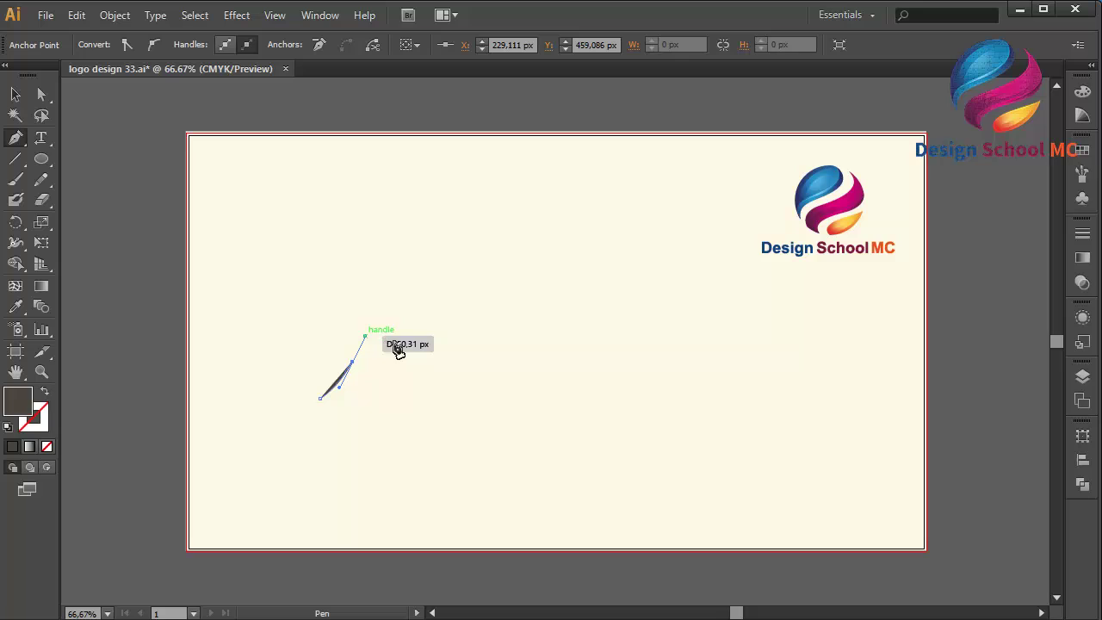
{"action": "left_click_drag", "start_coordinate": [442, 278], "coordinate": [478, 216]}
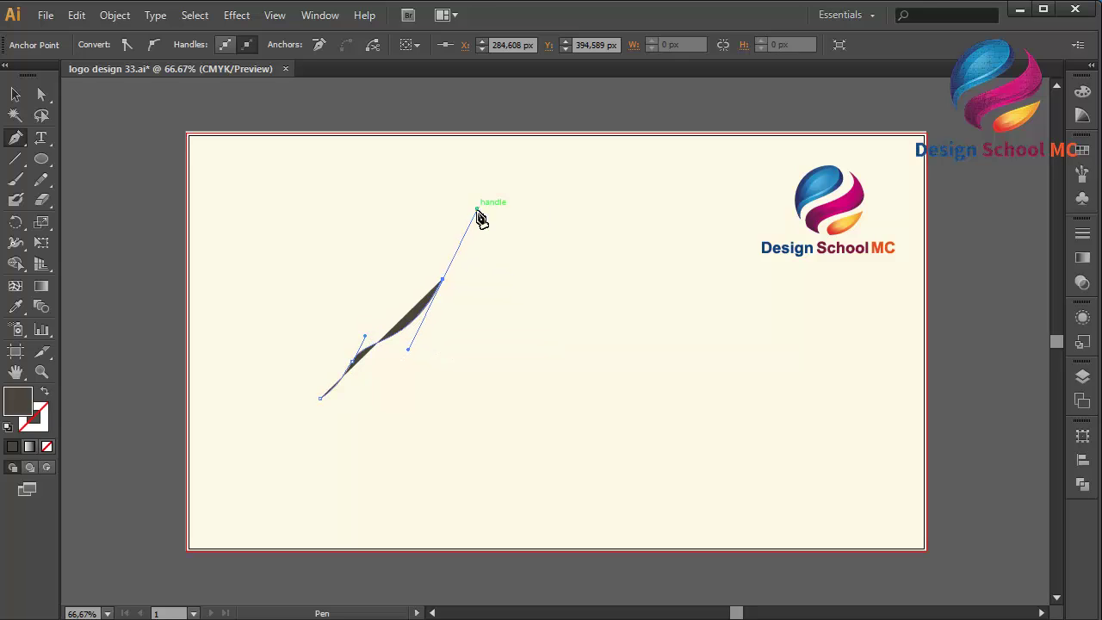
{"action": "left_click", "coordinate": [443, 279]}
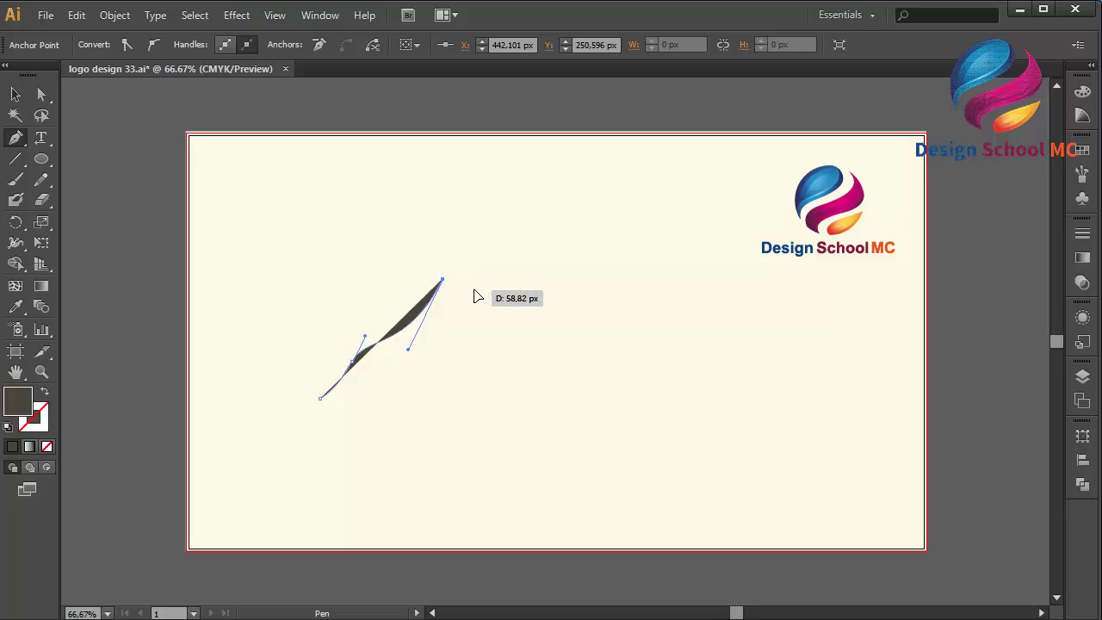
{"action": "left_click", "coordinate": [473, 290]}
{"action": "left_click", "coordinate": [477, 302]}
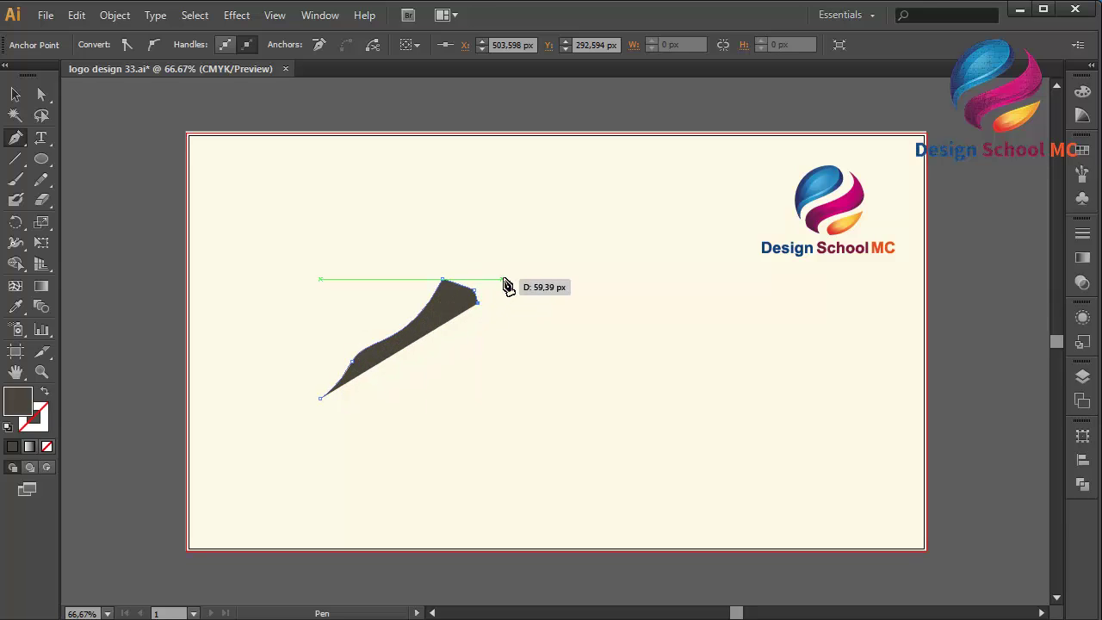
Continue the mountain outline up two stepped ledges and over the main summit near the artboard's upper edge.
{"action": "left_click", "coordinate": [506, 274]}
{"action": "left_click", "coordinate": [537, 269]}
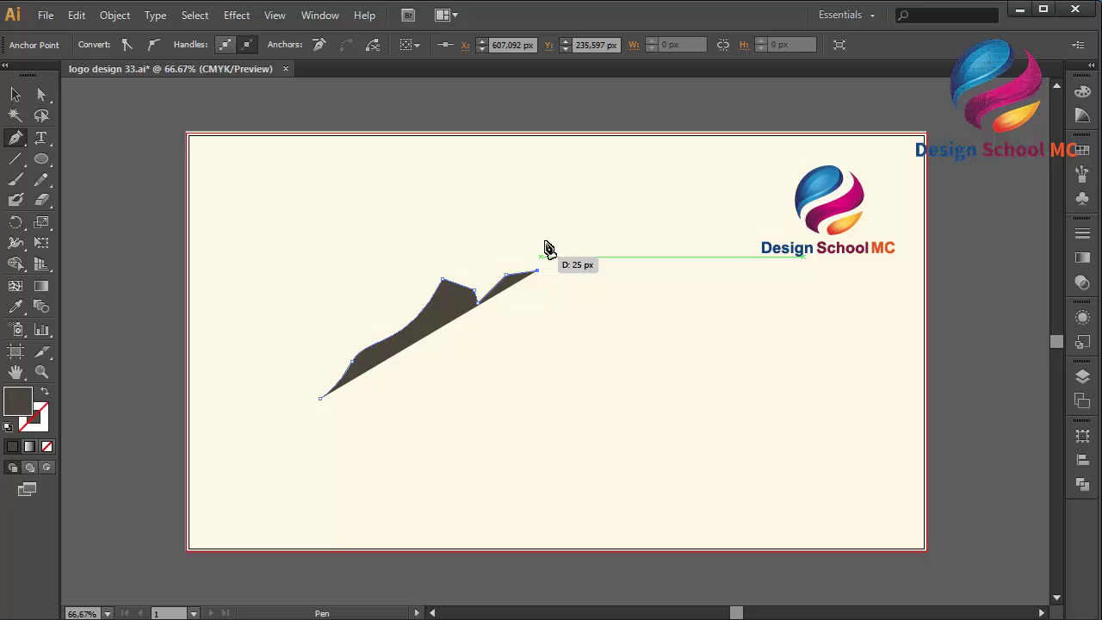
{"action": "left_click", "coordinate": [556, 229]}
{"action": "left_click", "coordinate": [576, 230]}
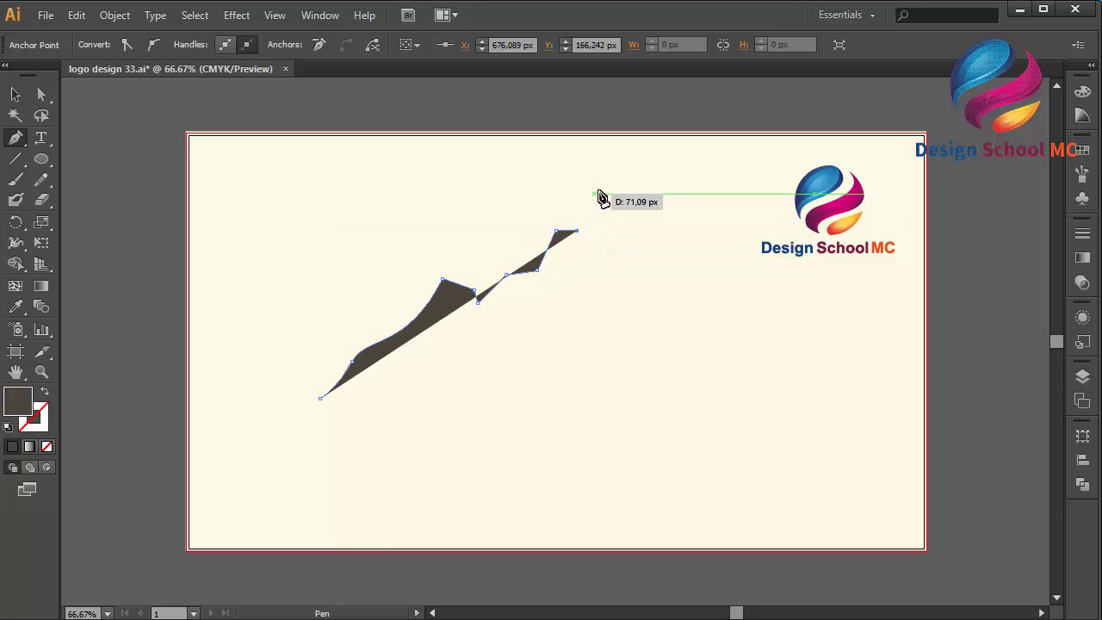
{"action": "left_click", "coordinate": [612, 172]}
{"action": "left_click", "coordinate": [650, 159]}
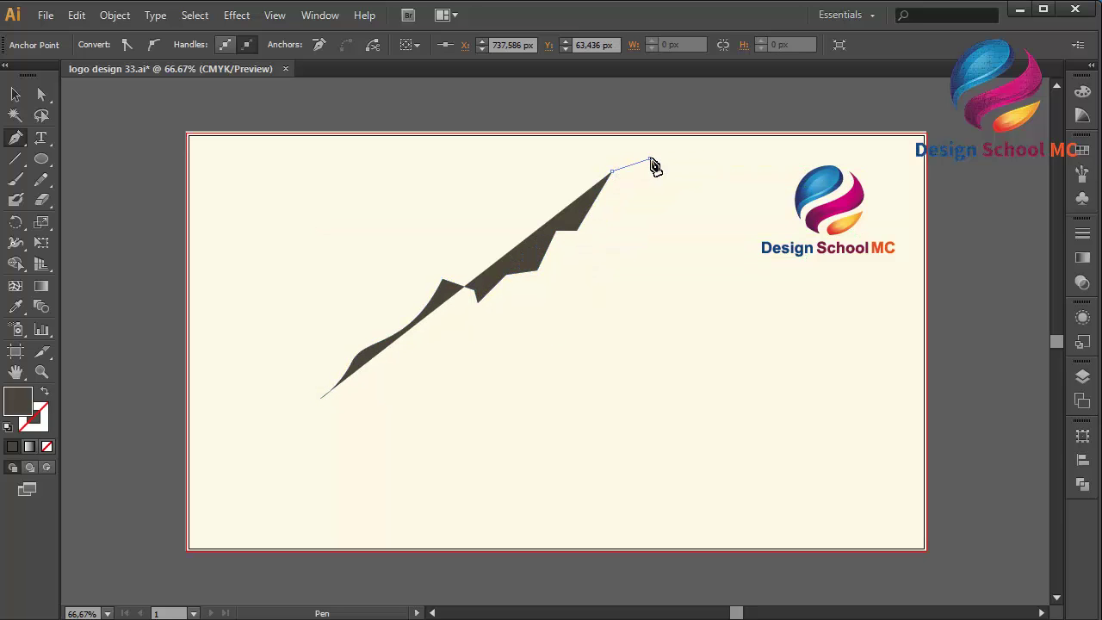
{"action": "left_click", "coordinate": [693, 185]}
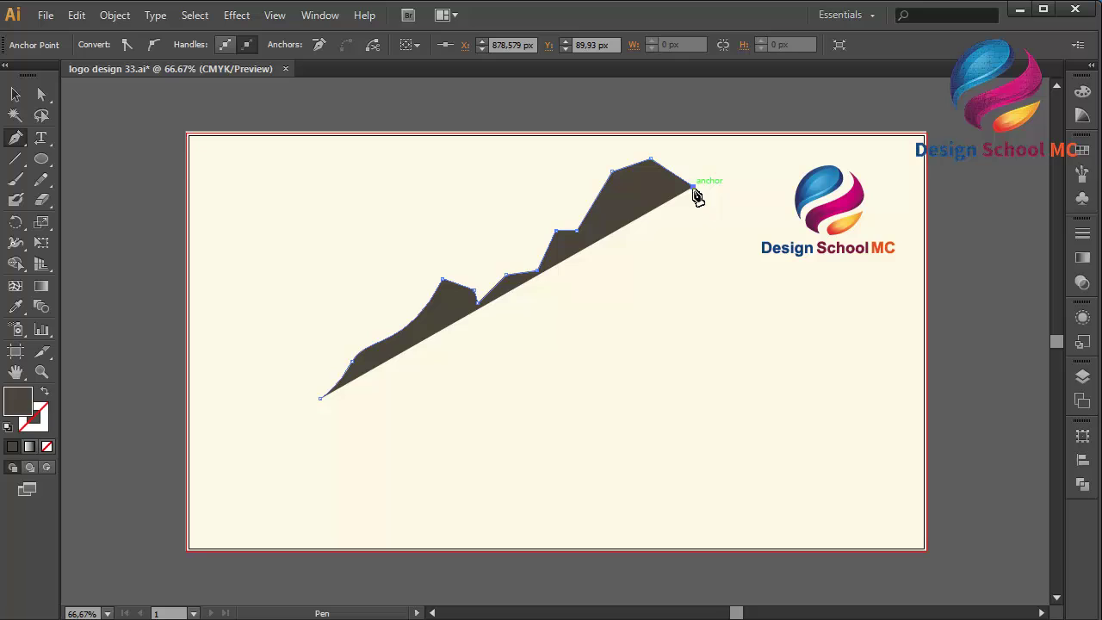
Draw the mountain's right slope with a secondary peak and small ledge down to base level, and close the path at the starting anchor.
{"action": "left_click", "coordinate": [728, 278]}
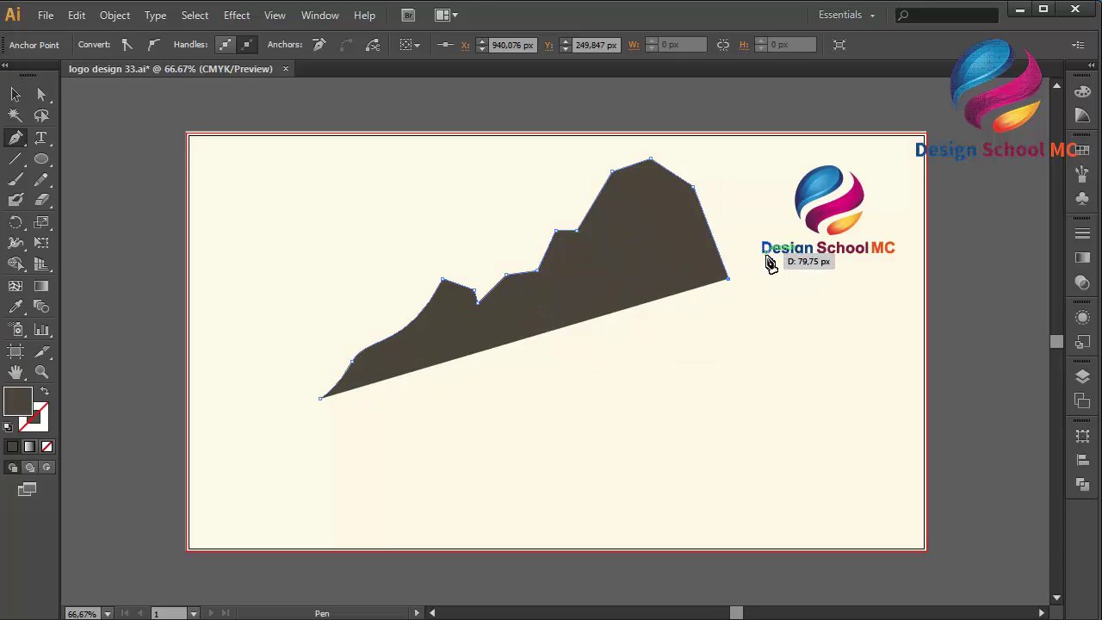
{"action": "left_click", "coordinate": [766, 258]}
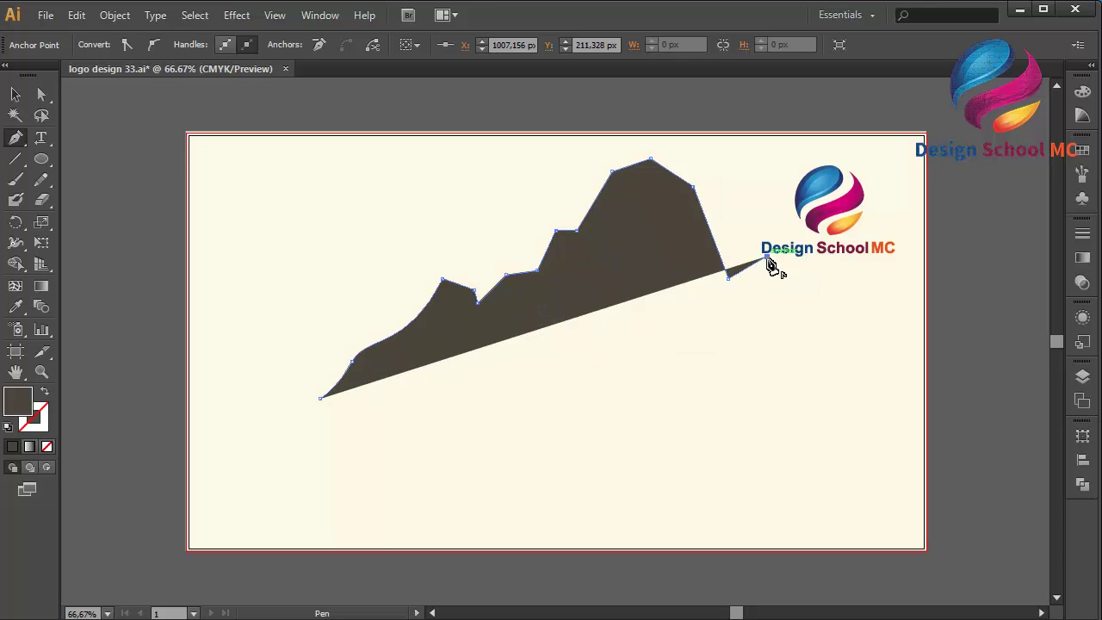
{"action": "left_click", "coordinate": [857, 340]}
{"action": "left_click", "coordinate": [884, 337]}
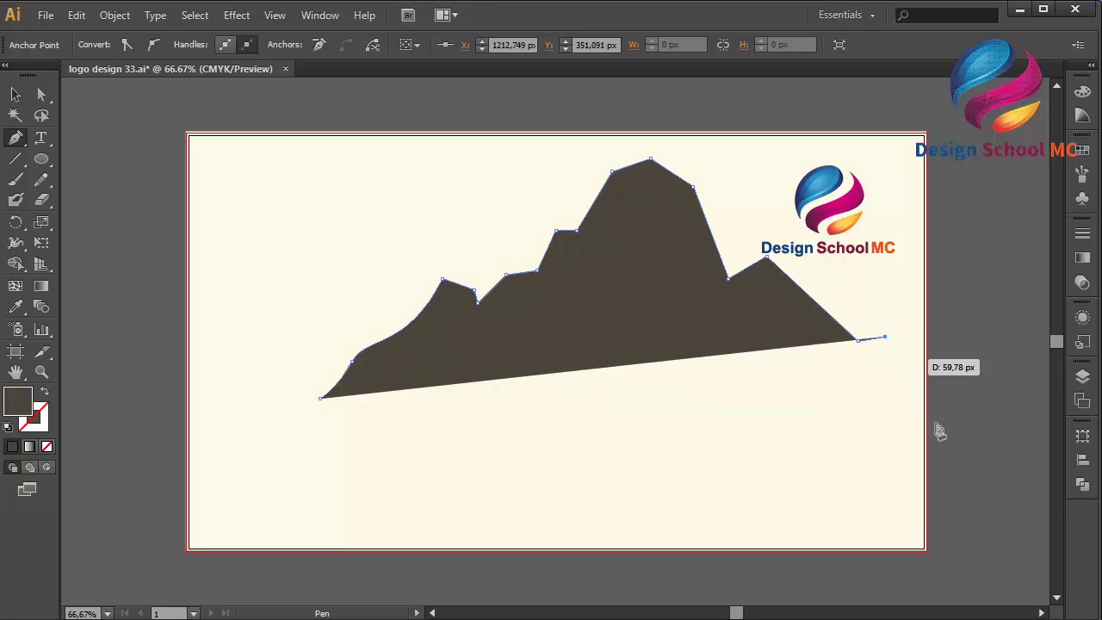
{"action": "left_click", "coordinate": [961, 456]}
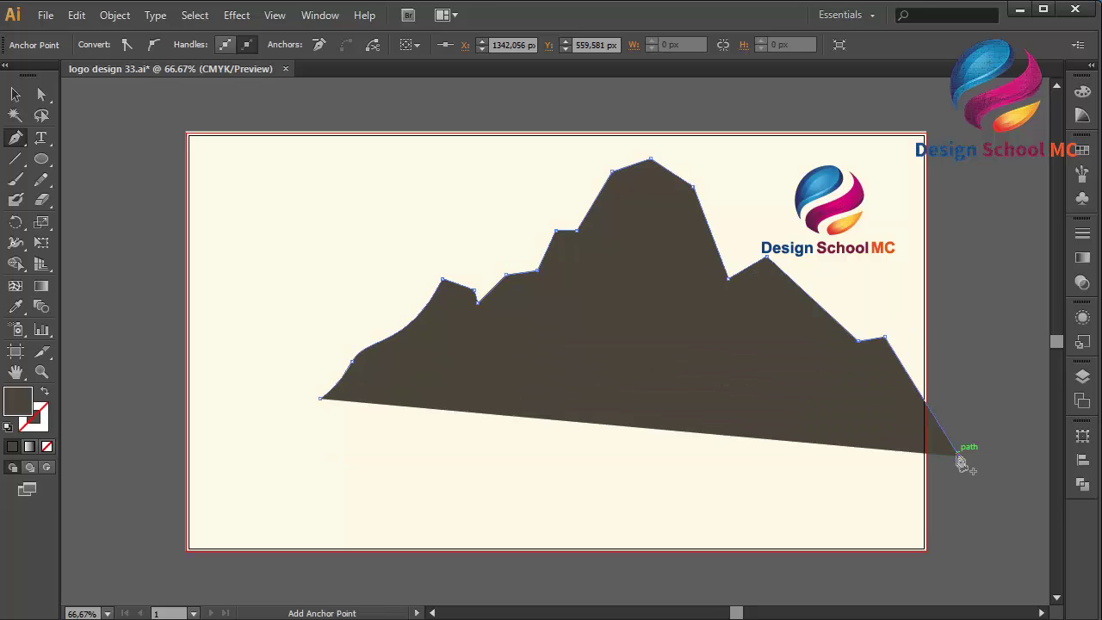
{"action": "key", "text": "ctrl+z"}
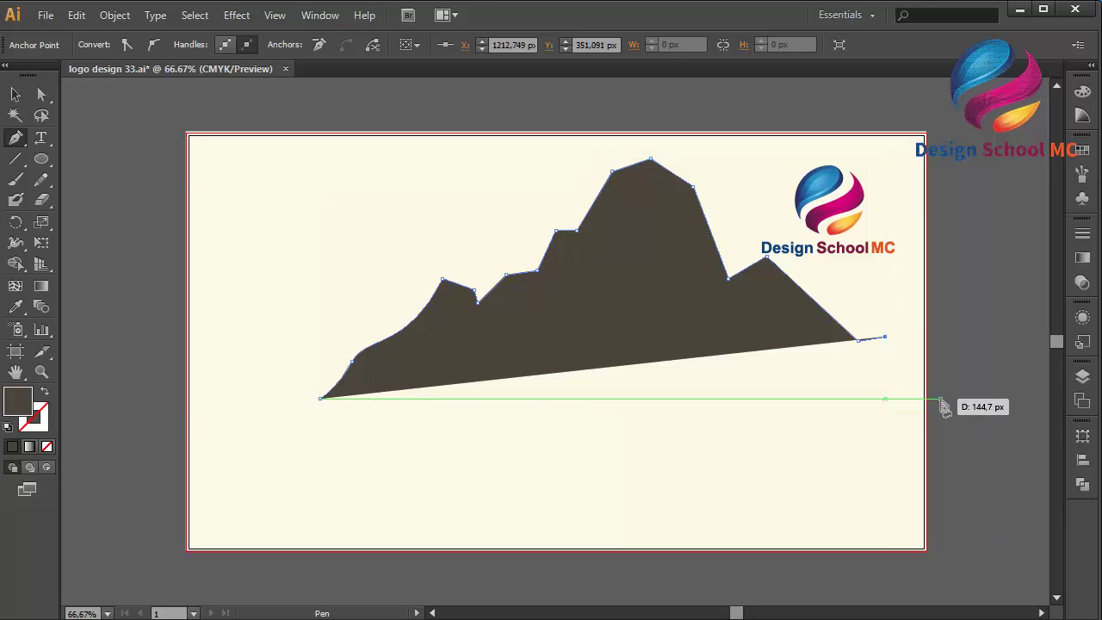
{"action": "left_click", "coordinate": [940, 398]}
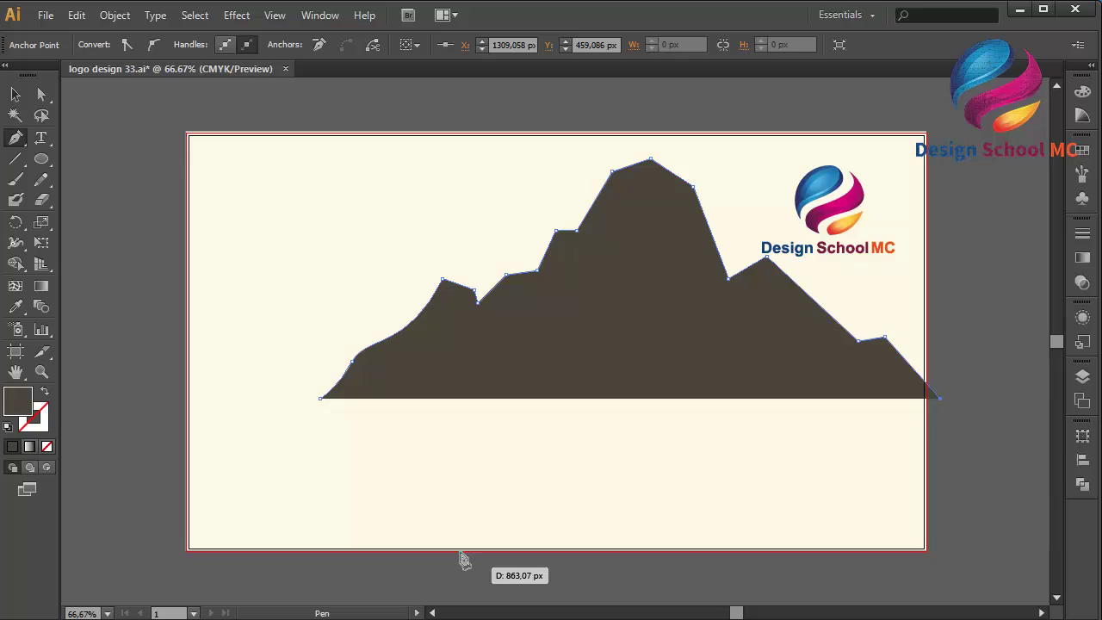
{"action": "left_click", "coordinate": [321, 399]}
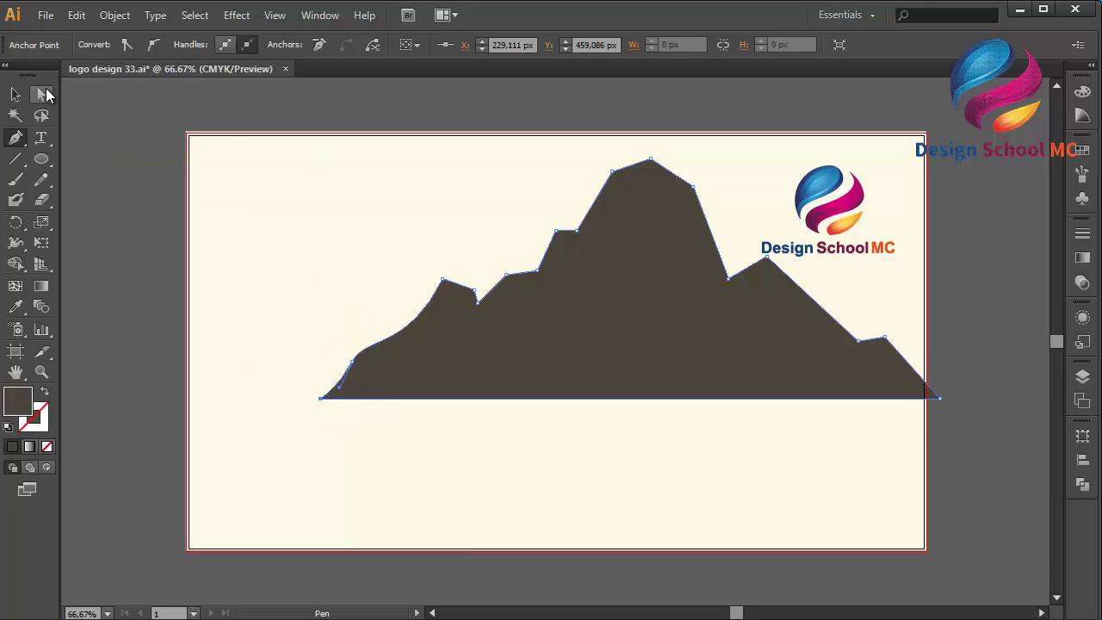
Use Direct Selection to adjust the curve handle of the lower anchor on the mountain's left slope, removing the bulge above it.
{"action": "left_click", "coordinate": [46, 94]}
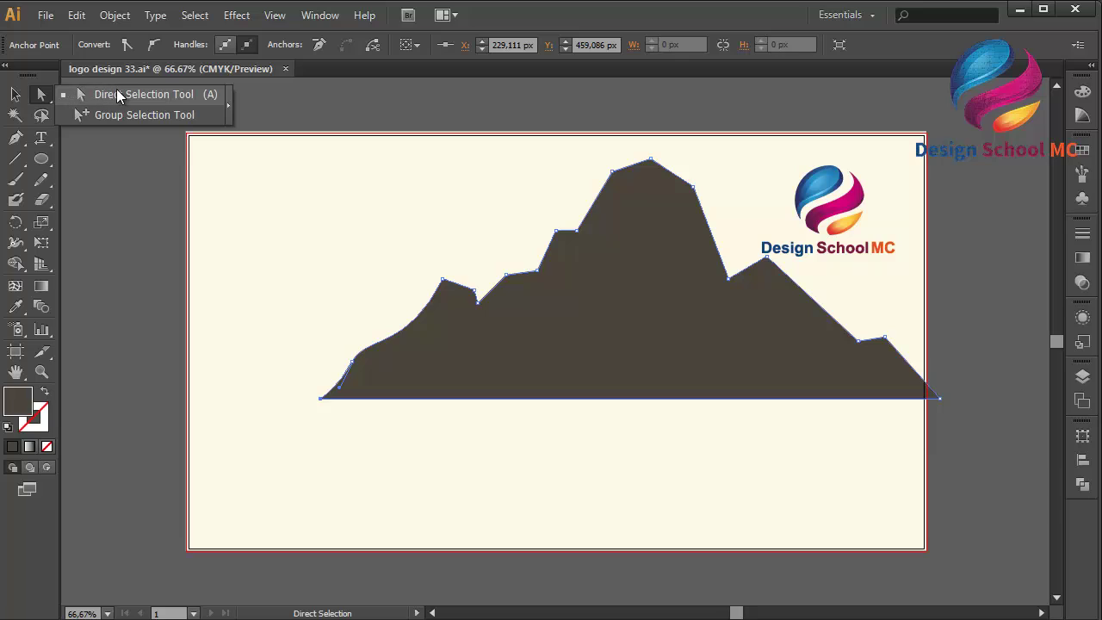
{"action": "left_click", "coordinate": [118, 95]}
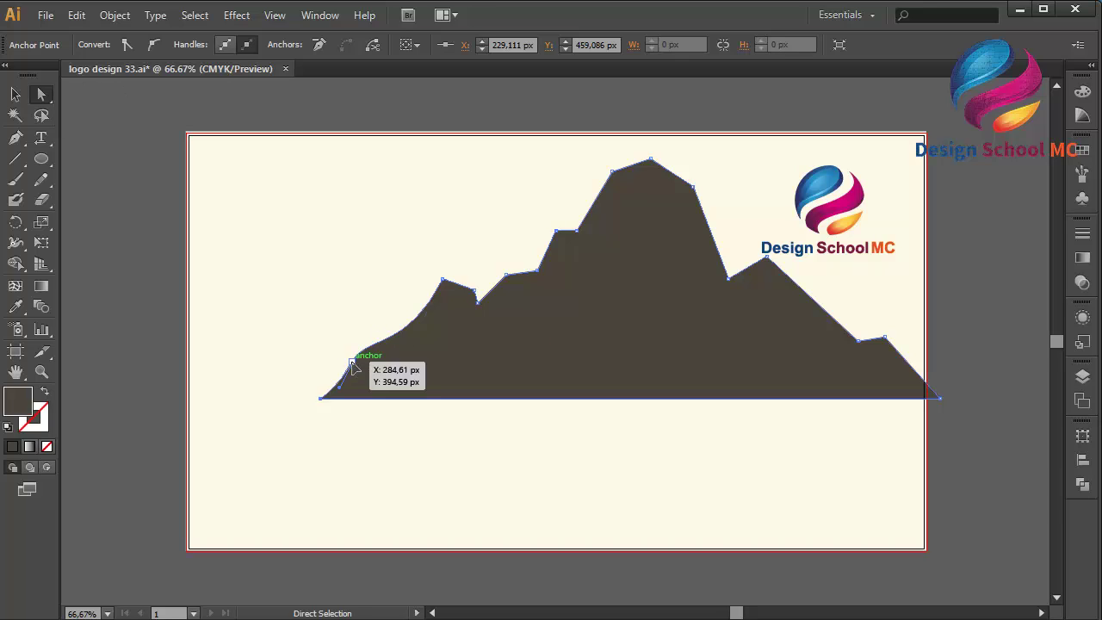
{"action": "left_click_drag", "start_coordinate": [365, 335], "coordinate": [414, 329]}
{"action": "left_click", "coordinate": [514, 431]}
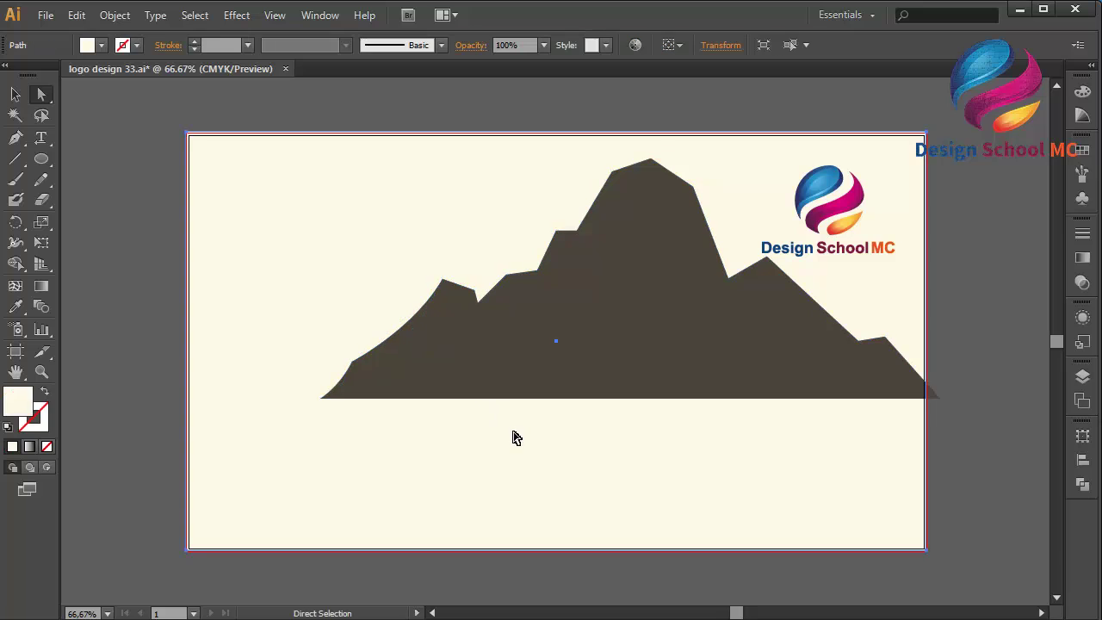
Move the mountain fully inside the artboard and reshape the small ledge on its right slope into a pointed peak.
{"action": "left_click_drag", "start_coordinate": [609, 330], "coordinate": [508, 356]}
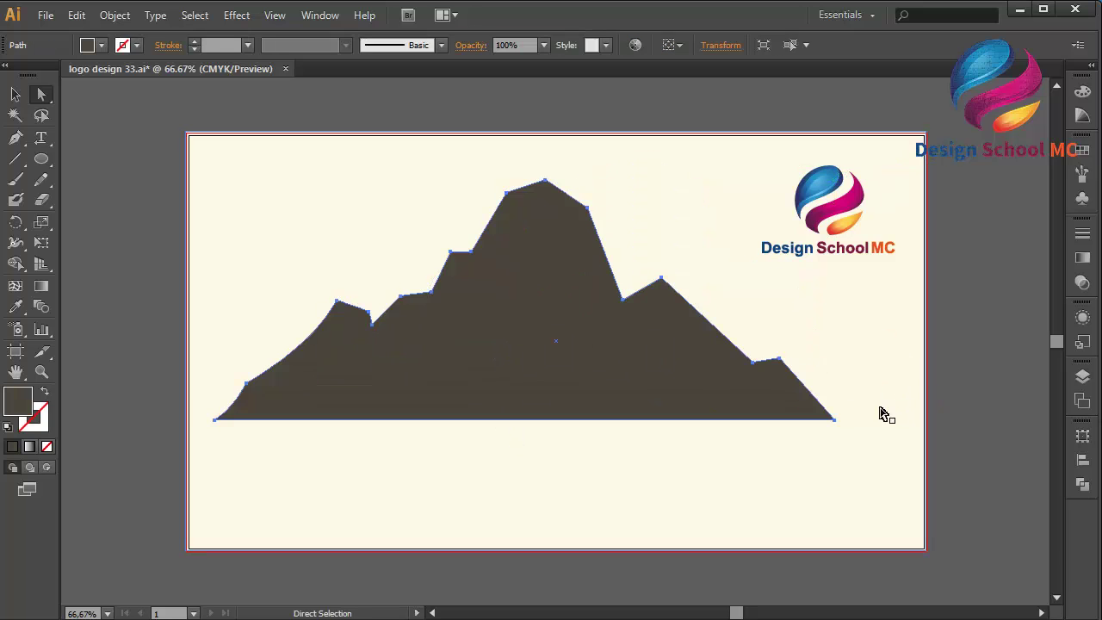
{"action": "left_click_drag", "start_coordinate": [755, 363], "coordinate": [763, 329]}
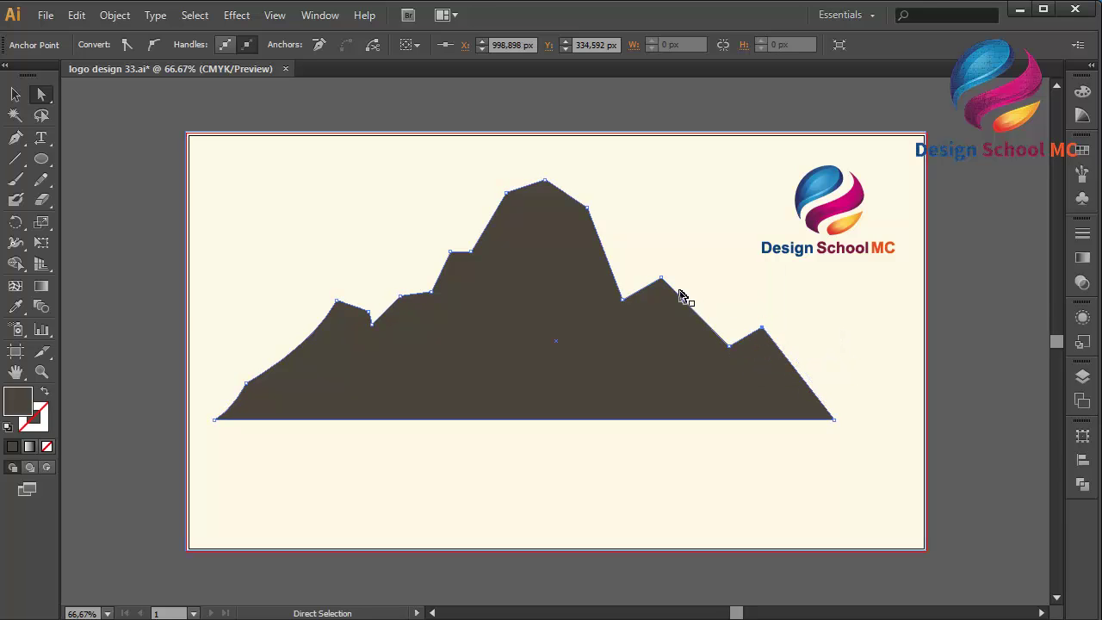
{"action": "left_click", "coordinate": [968, 340]}
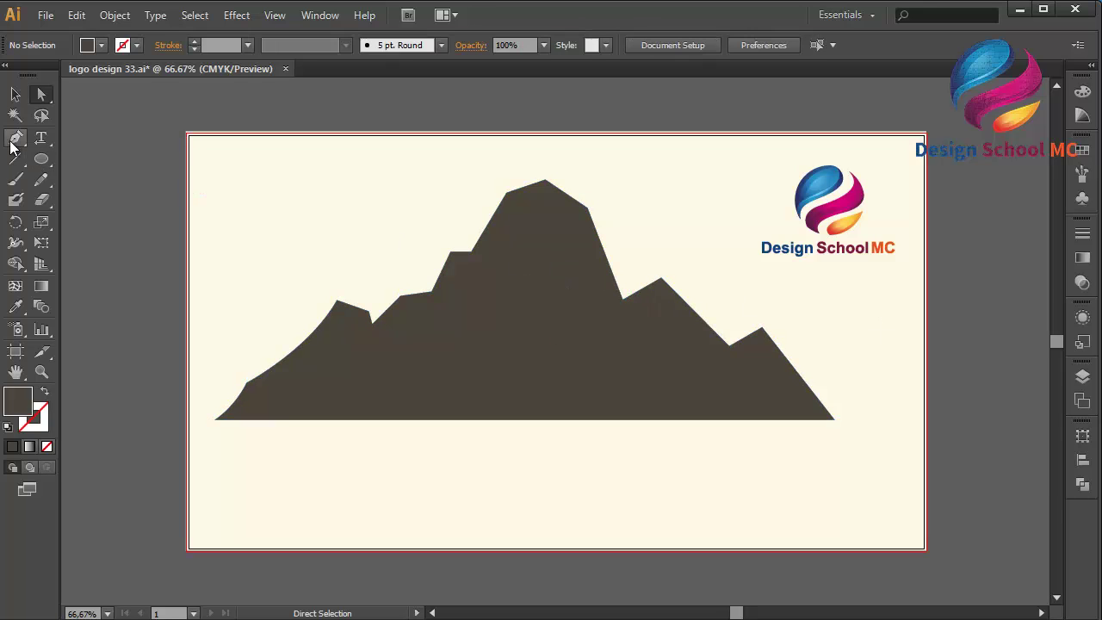
Pick up the background's cream fill and start a Pen path from the mountain's left base corner, curving inside the slope to below the left peak.
{"action": "left_click", "coordinate": [264, 196]}
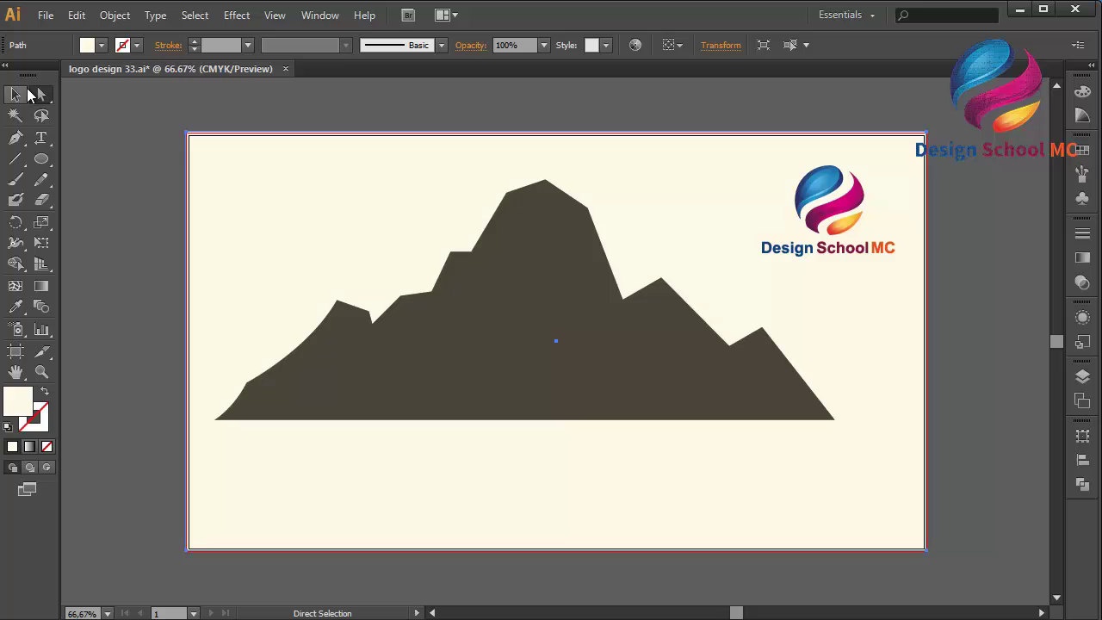
{"action": "left_click", "coordinate": [17, 139]}
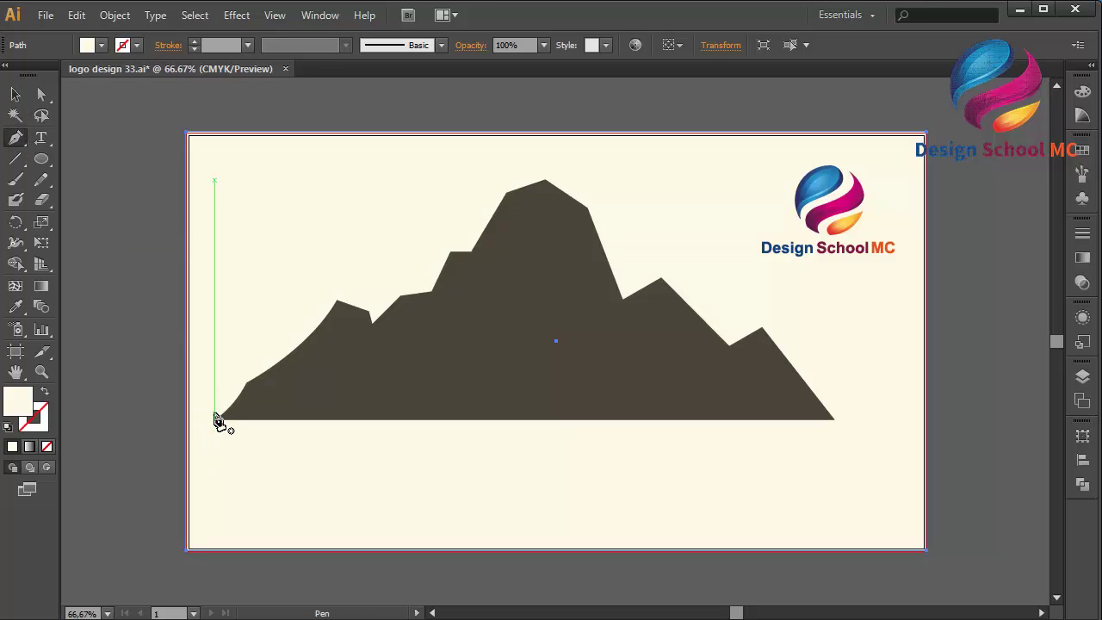
{"action": "left_click", "coordinate": [215, 419]}
{"action": "left_click", "coordinate": [257, 392]}
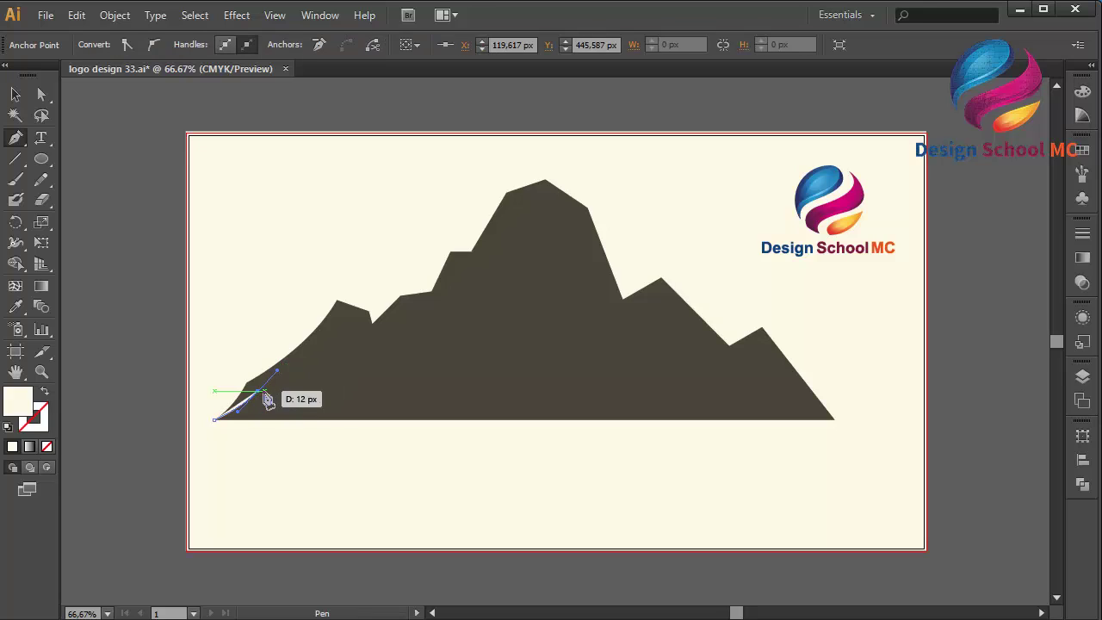
{"action": "left_click", "coordinate": [257, 392]}
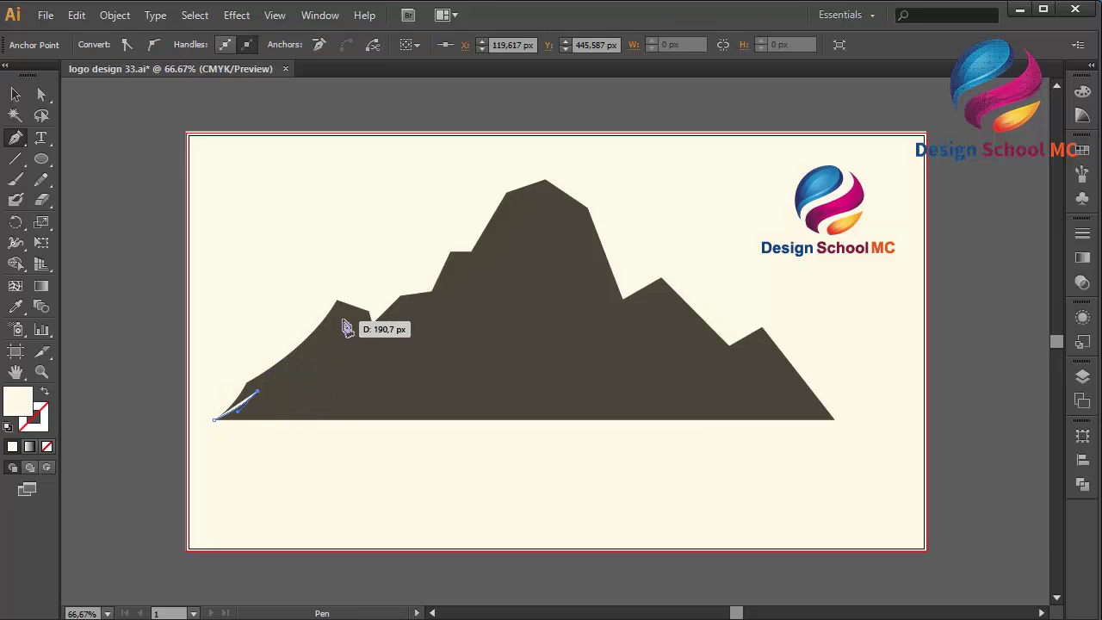
{"action": "left_click", "coordinate": [344, 321]}
{"action": "left_click_drag", "start_coordinate": [361, 284], "coordinate": [364, 278]}
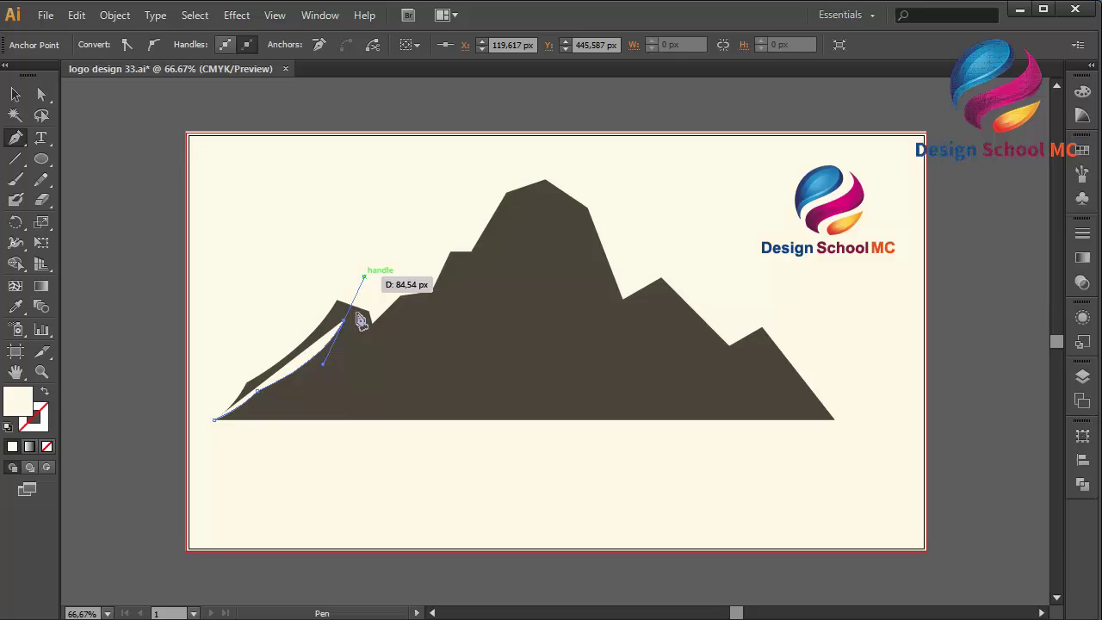
{"action": "left_click", "coordinate": [349, 343]}
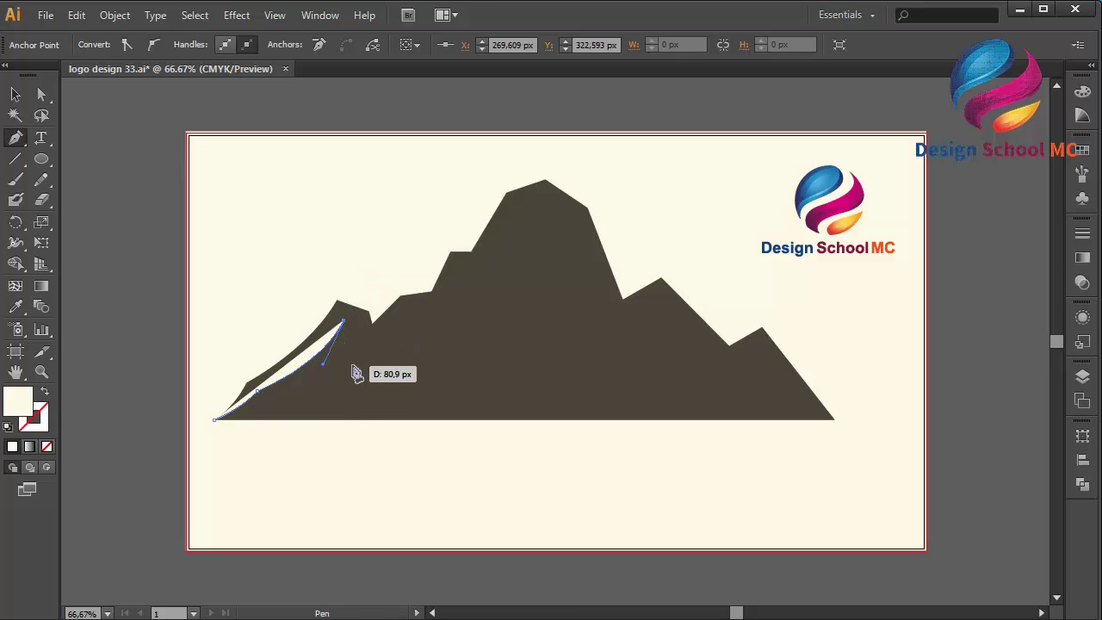
Continue the cream path through a deep notch below the left peak, along a flat ledge, and around a small spike under the upper ledge.
{"action": "left_click_drag", "start_coordinate": [335, 406], "coordinate": [333, 400]}
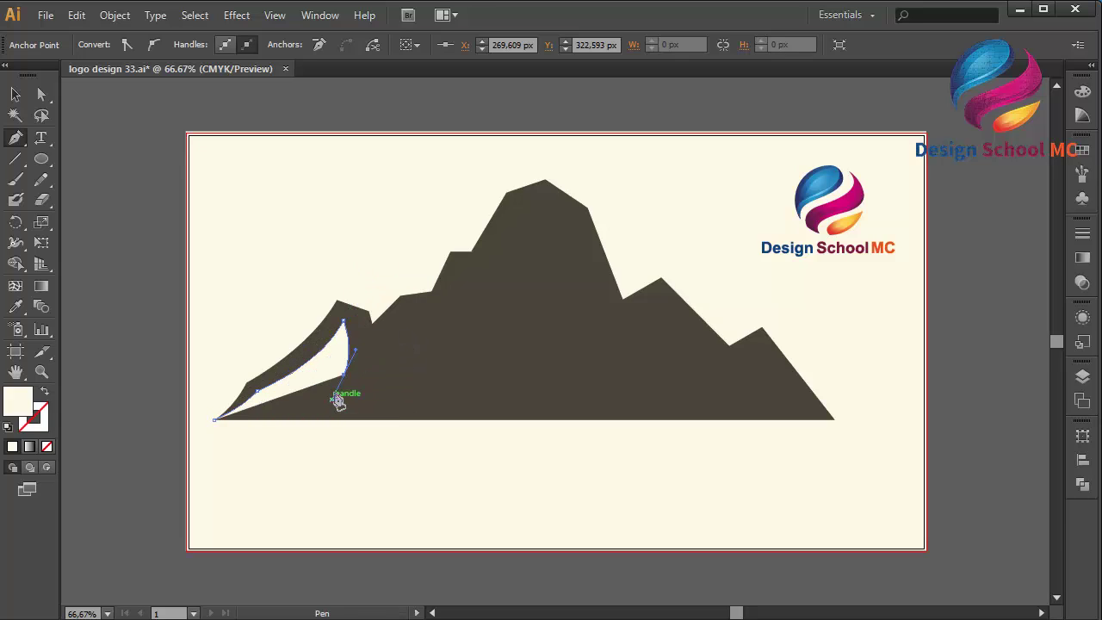
{"action": "left_click", "coordinate": [344, 377]}
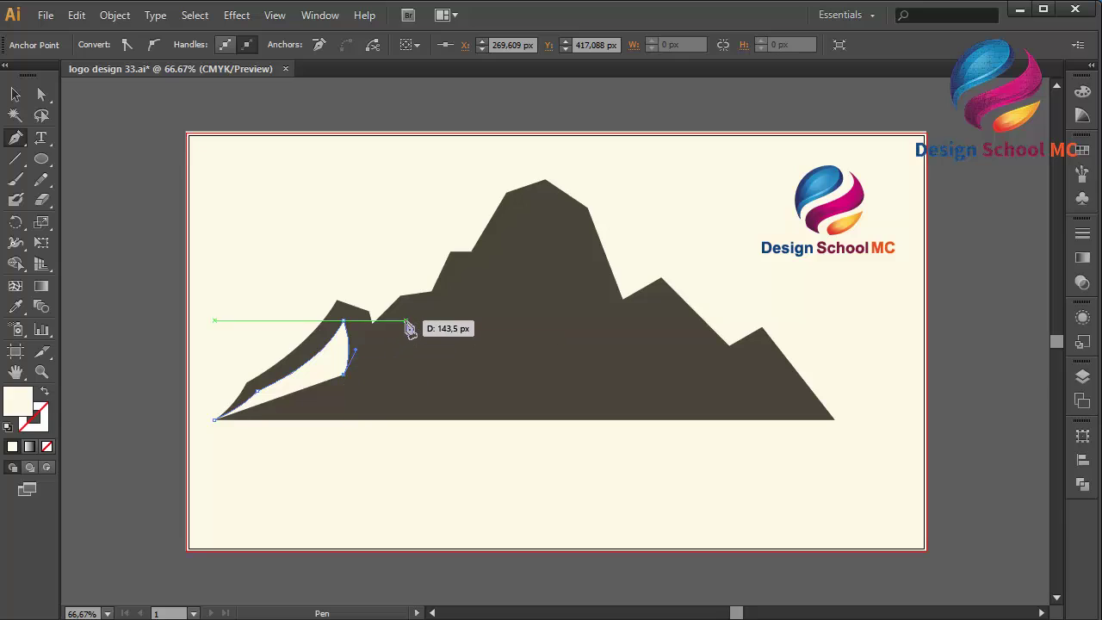
{"action": "left_click_drag", "start_coordinate": [406, 312], "coordinate": [424, 272]}
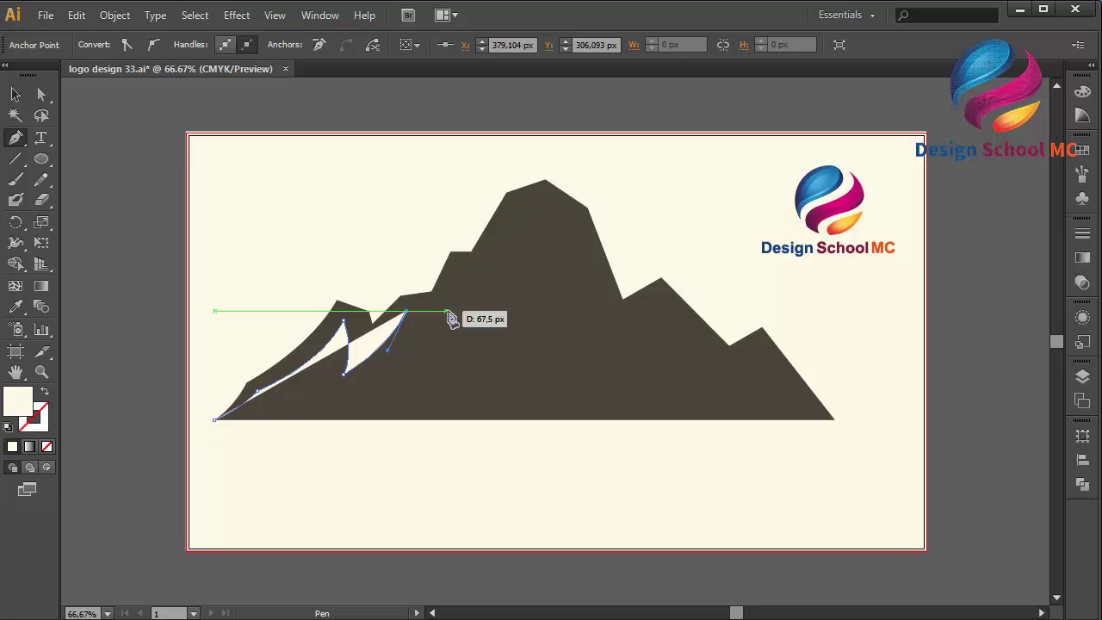
{"action": "left_click", "coordinate": [450, 312]}
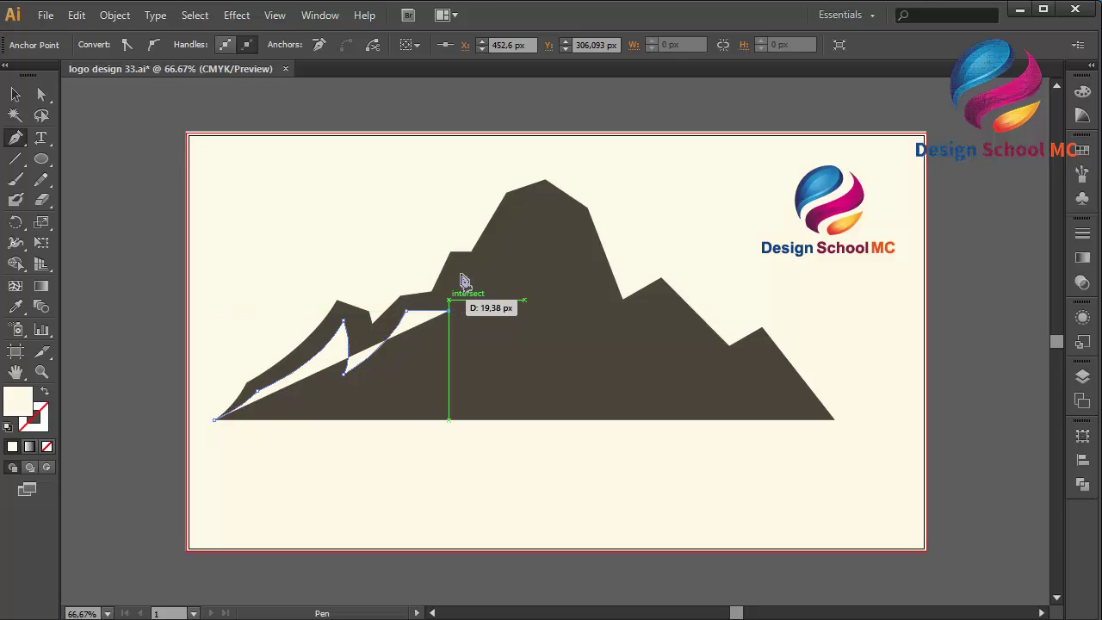
{"action": "left_click", "coordinate": [467, 278]}
{"action": "left_click", "coordinate": [462, 300]}
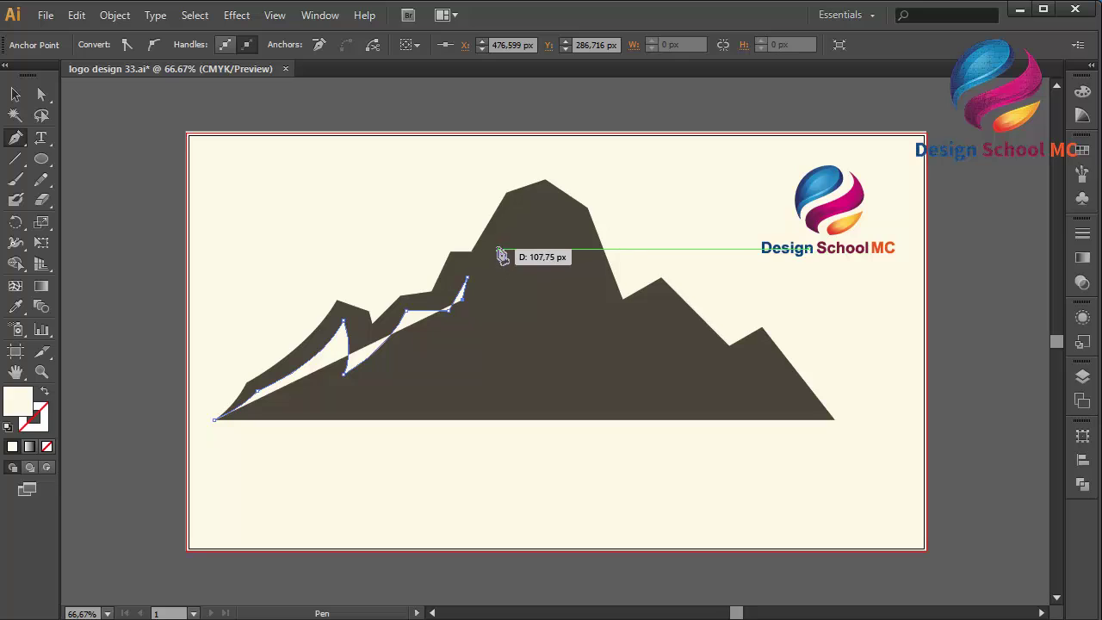
Extend the cream path up inside the main left slope, adding a narrow notch before ending just below the summit.
{"action": "left_click_drag", "start_coordinate": [514, 225], "coordinate": [534, 172]}
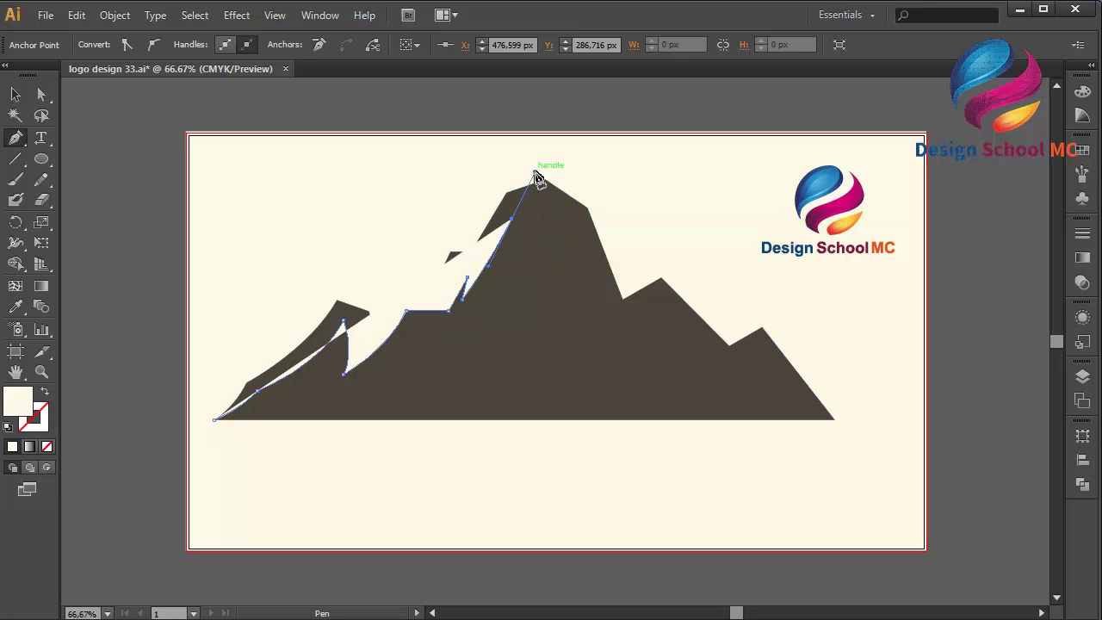
{"action": "left_click", "coordinate": [514, 223]}
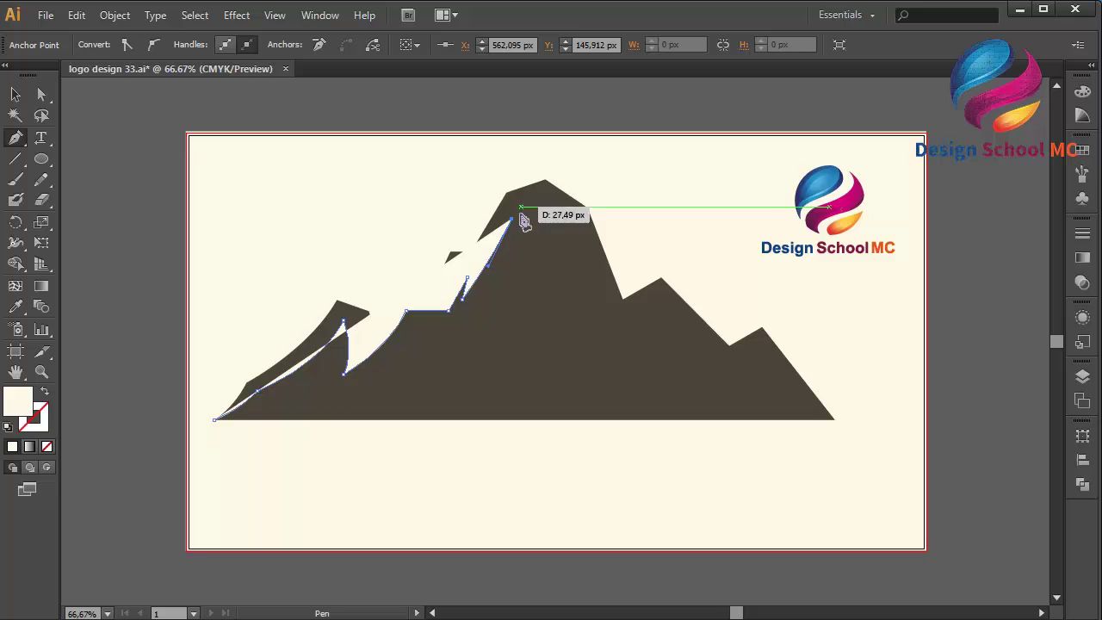
{"action": "left_click", "coordinate": [515, 240]}
{"action": "left_click", "coordinate": [523, 197]}
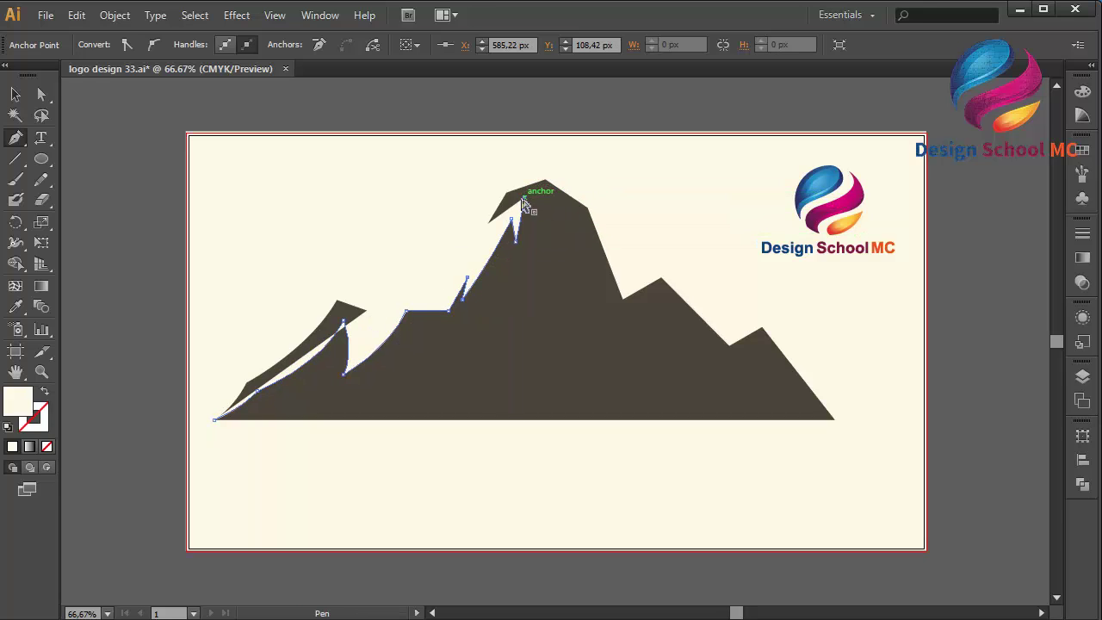
{"action": "key", "text": "ctrl+z"}
{"action": "left_click", "coordinate": [524, 206]}
{"action": "left_click_drag", "start_coordinate": [523, 209], "coordinate": [535, 199]}
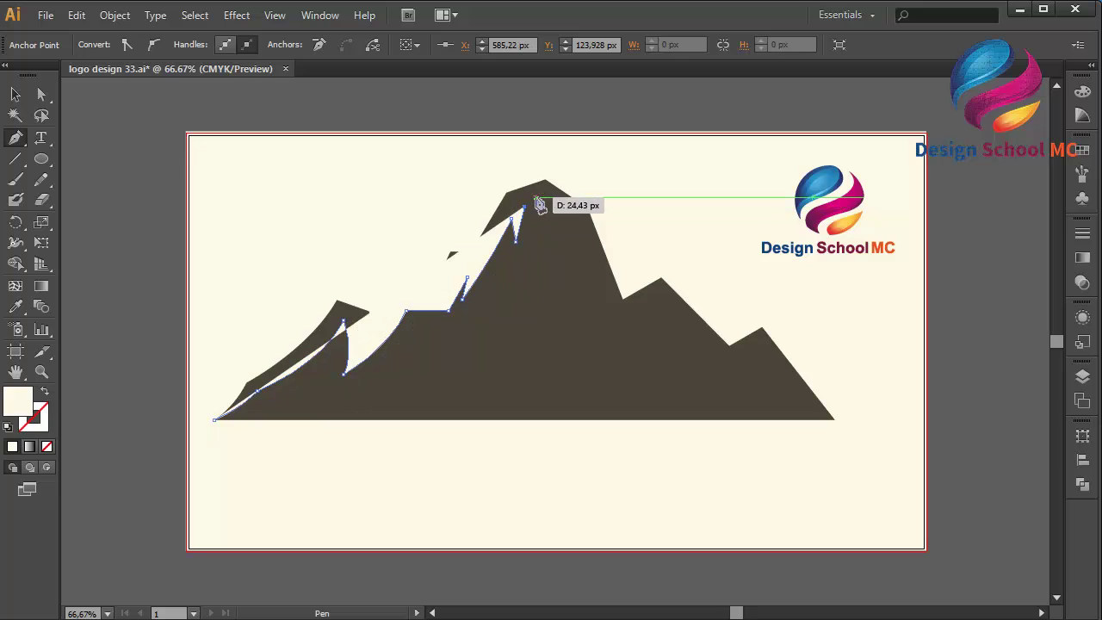
{"action": "left_click", "coordinate": [540, 197]}
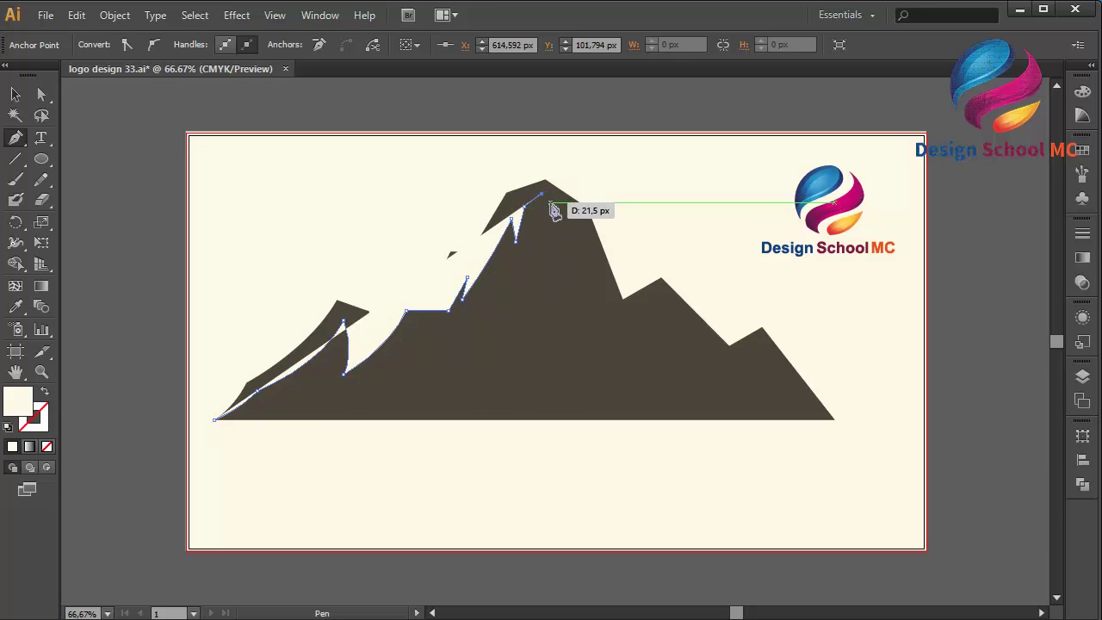
Curve the cream path down the mountain's middle with one pointed notch, run it just past the base line, and close it at the left corner.
{"action": "left_click_drag", "start_coordinate": [528, 281], "coordinate": [512, 326]}
{"action": "left_click", "coordinate": [530, 284]}
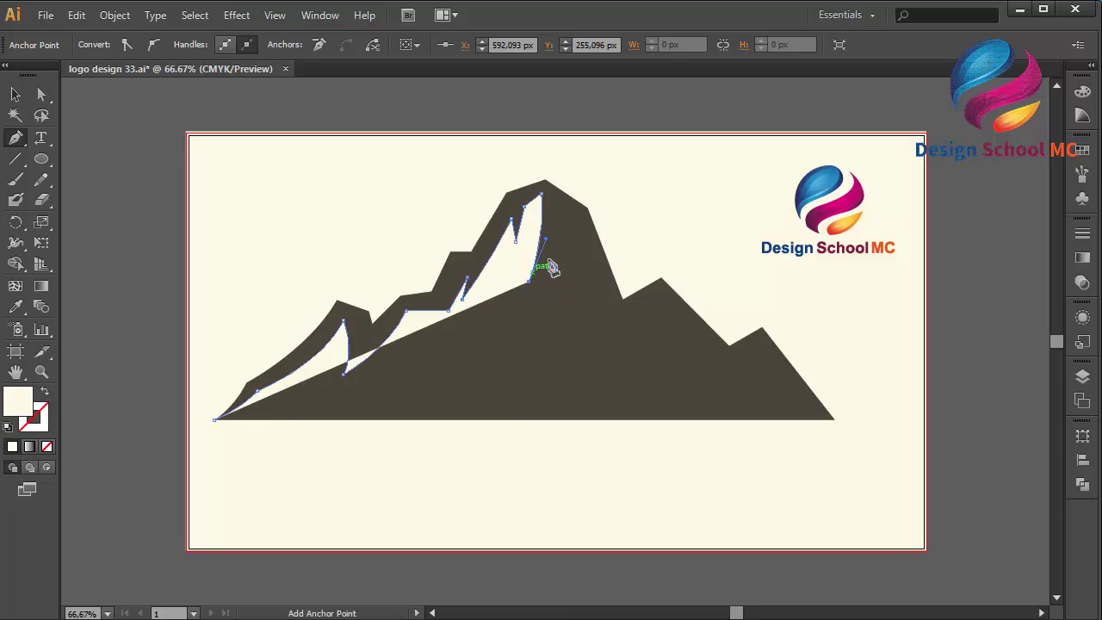
{"action": "left_click_drag", "start_coordinate": [569, 239], "coordinate": [565, 236]}
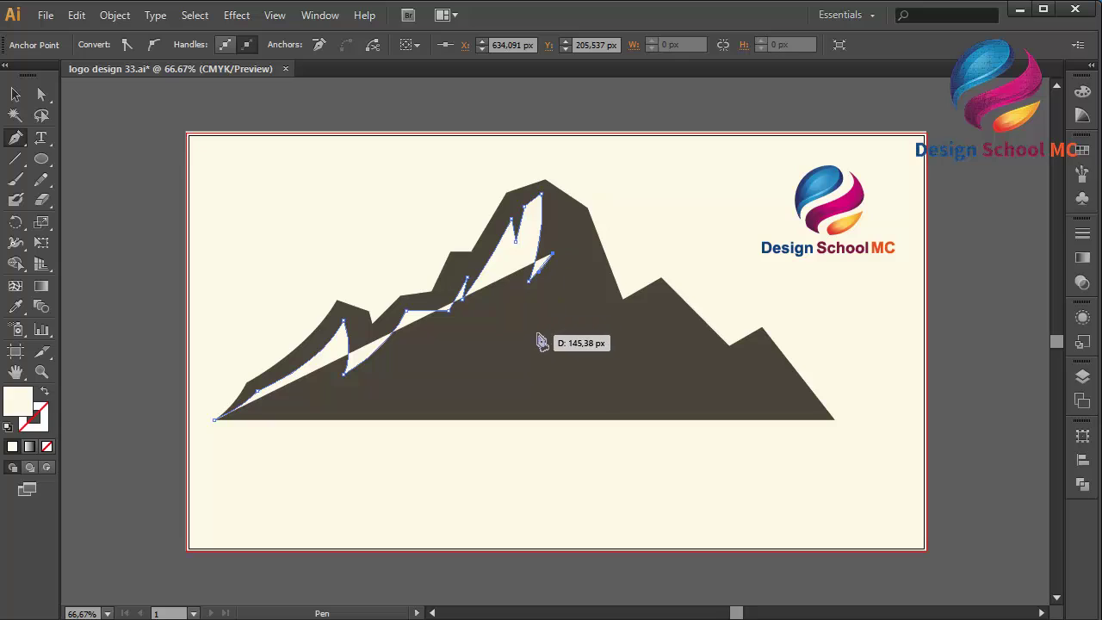
{"action": "left_click_drag", "start_coordinate": [524, 346], "coordinate": [502, 388]}
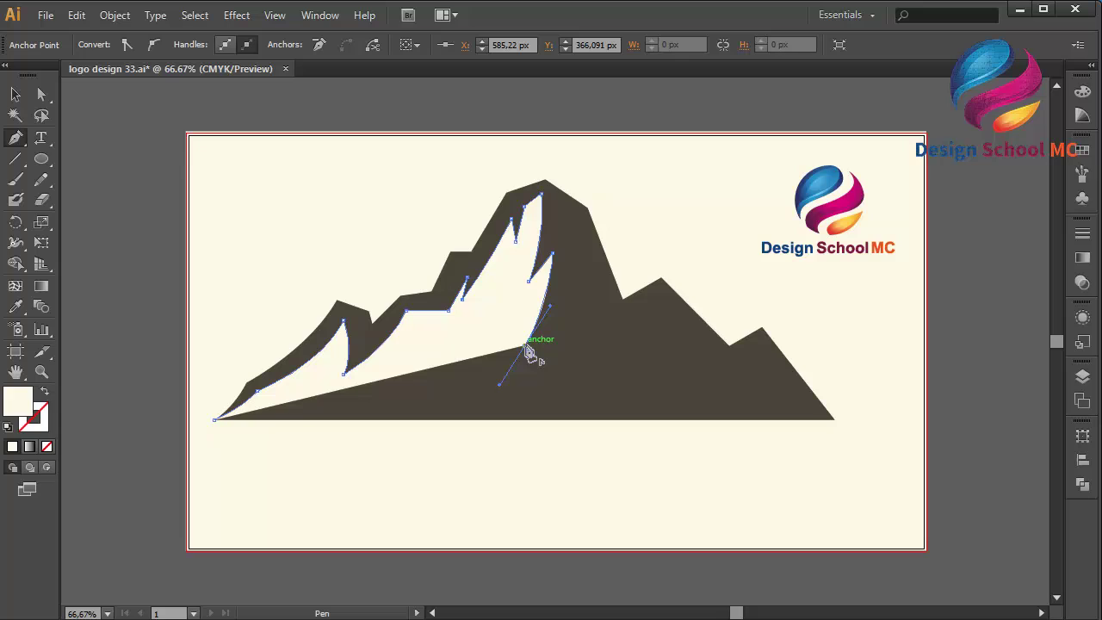
{"action": "left_click", "coordinate": [516, 423]}
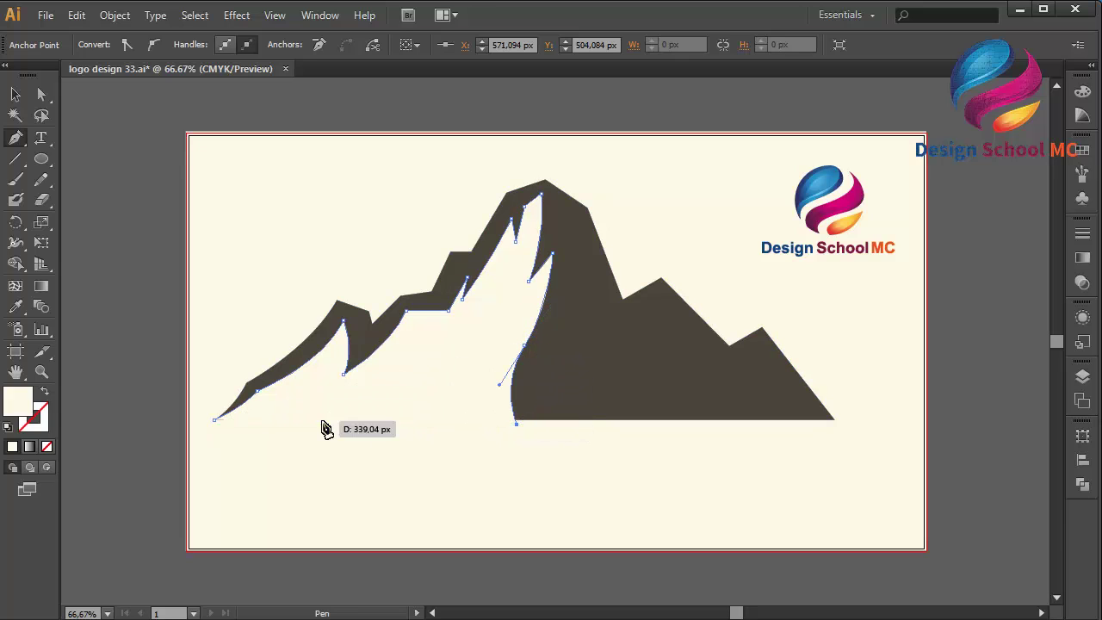
{"action": "left_click", "coordinate": [215, 420]}
{"action": "left_click_drag", "start_coordinate": [215, 422], "coordinate": [182, 400]}
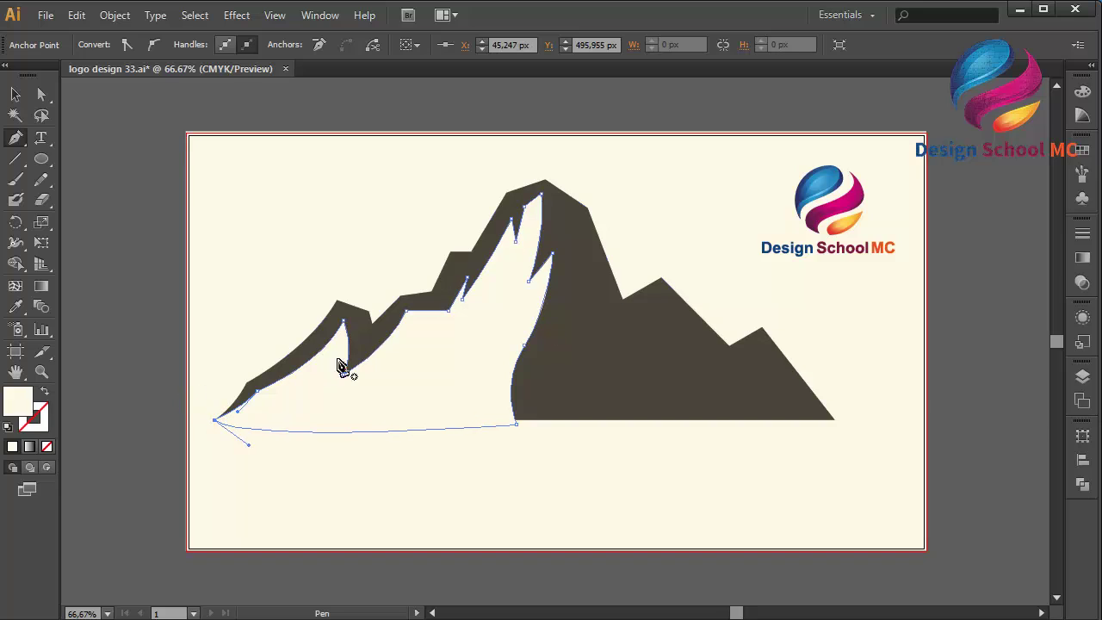
Subtract the cream shape from the dark mountain with Pathfinder Minus Front, and deselect the result.
{"action": "left_click", "coordinate": [16, 94]}
{"action": "left_click", "coordinate": [632, 334], "text": "shift"}
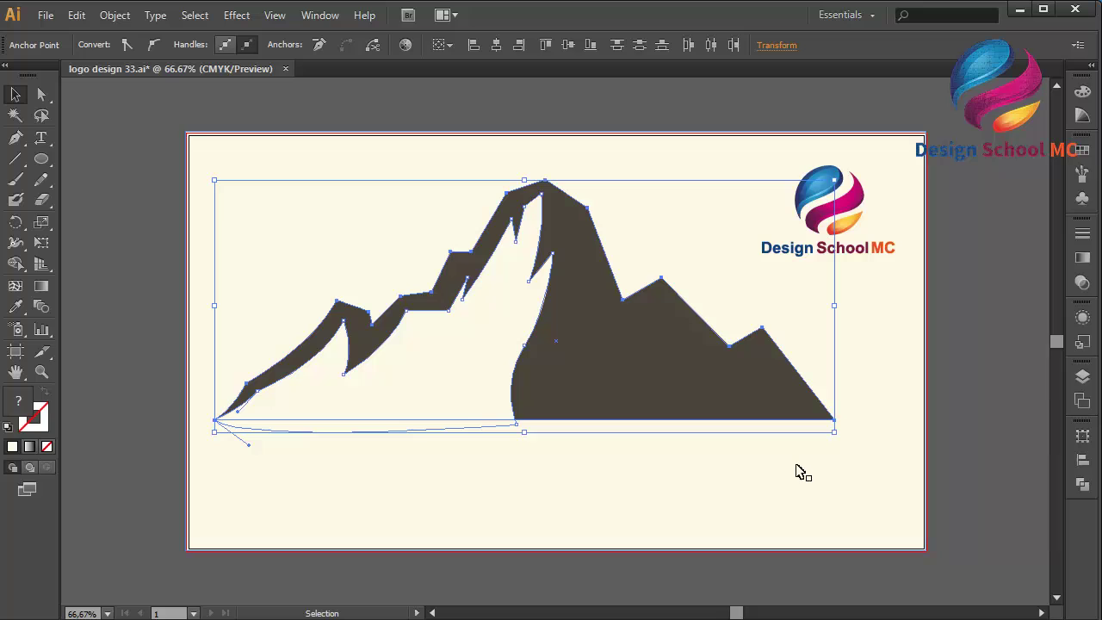
{"action": "left_click", "coordinate": [1083, 484]}
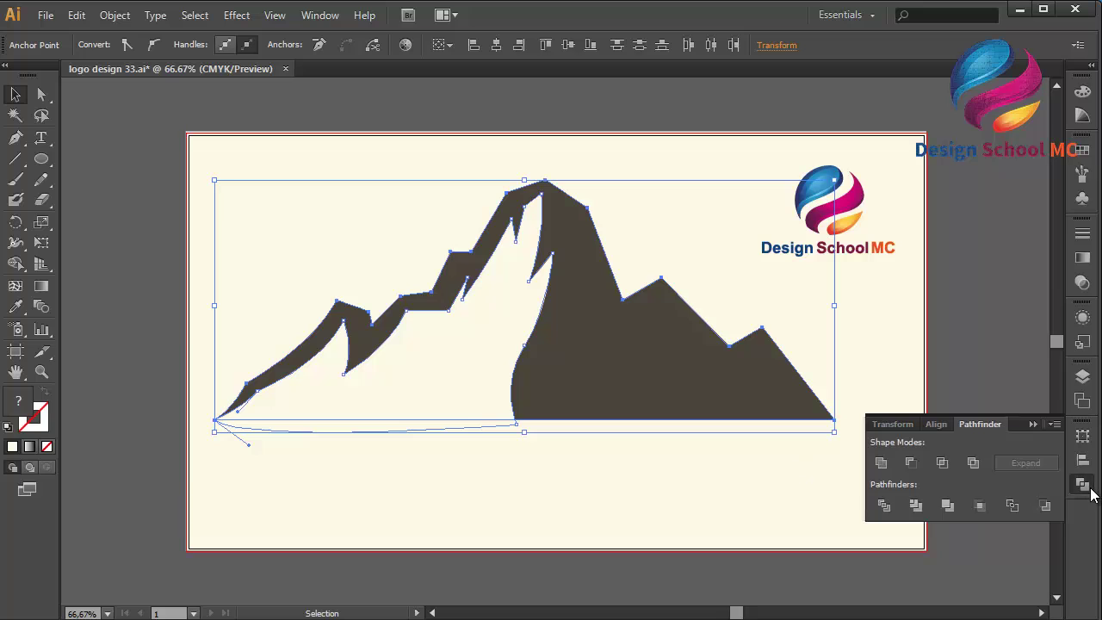
{"action": "left_click", "coordinate": [910, 464]}
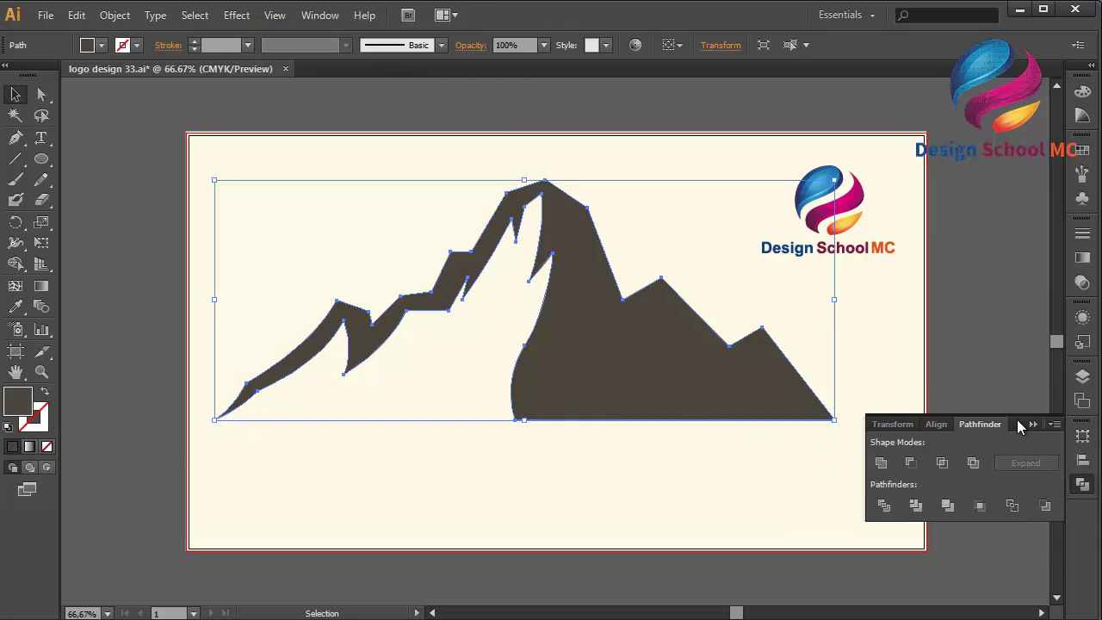
{"action": "left_click", "coordinate": [1030, 424]}
{"action": "left_click", "coordinate": [872, 393]}
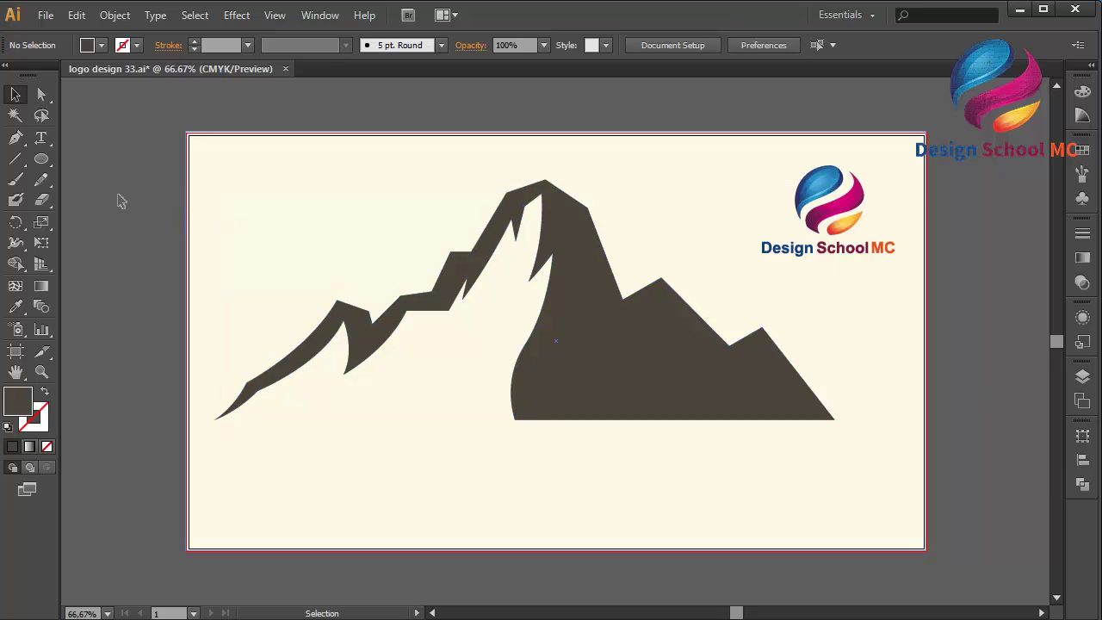
Start a dark Pen shape at base level in the cut-out area, curving up to a small peak and back down to a sharp inner corner.
{"action": "left_click", "coordinate": [15, 137]}
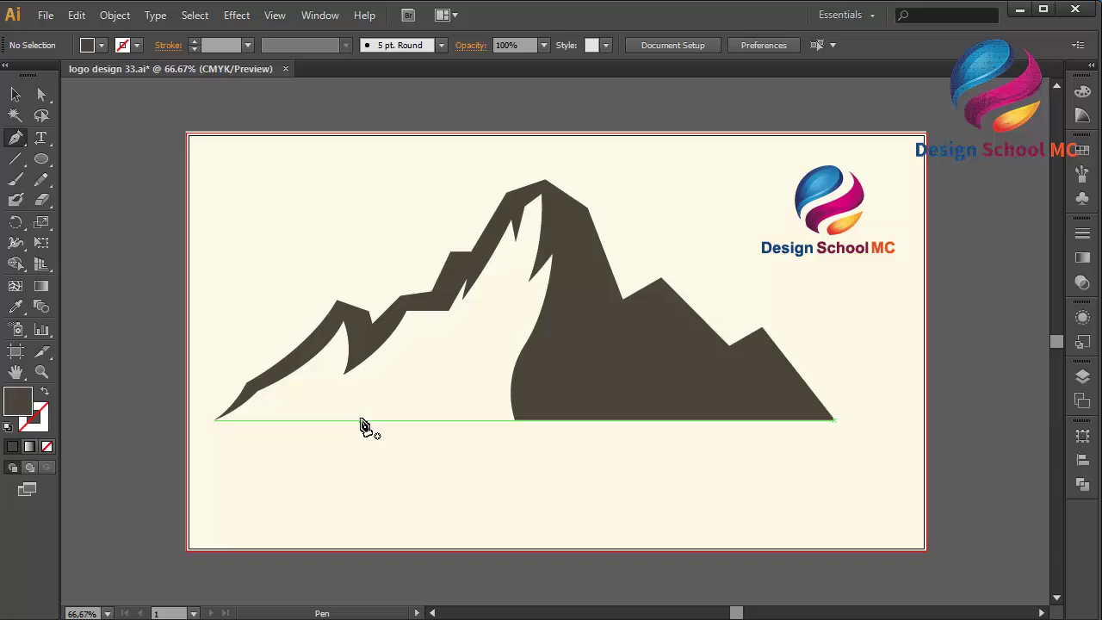
{"action": "left_click", "coordinate": [360, 419]}
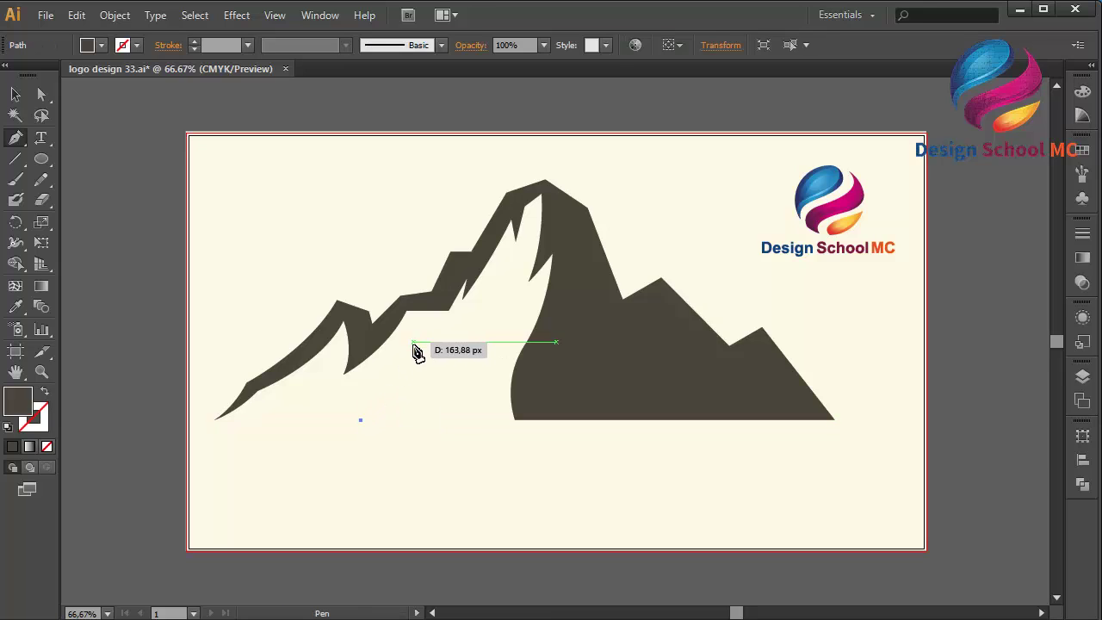
{"action": "left_click_drag", "start_coordinate": [417, 342], "coordinate": [442, 294]}
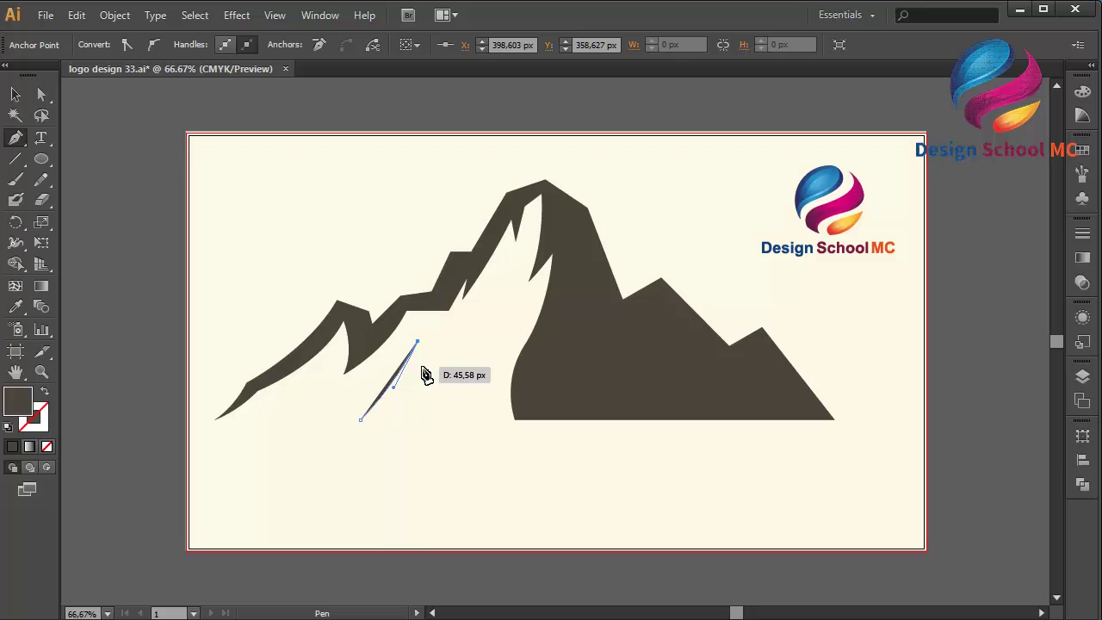
{"action": "left_click_drag", "start_coordinate": [405, 386], "coordinate": [391, 416]}
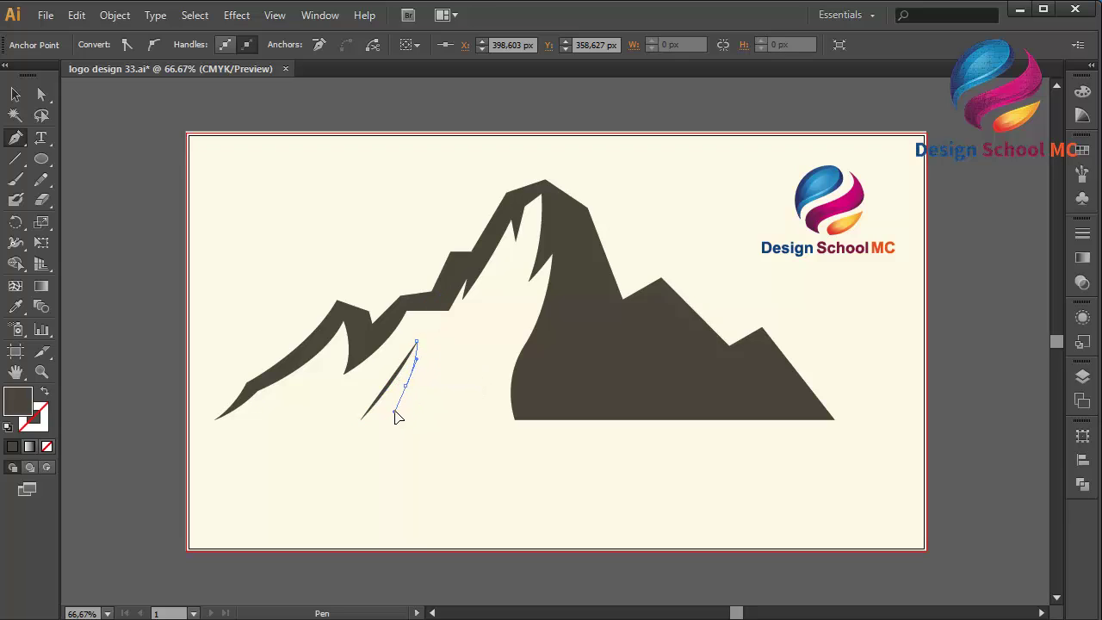
{"action": "left_click", "coordinate": [396, 414]}
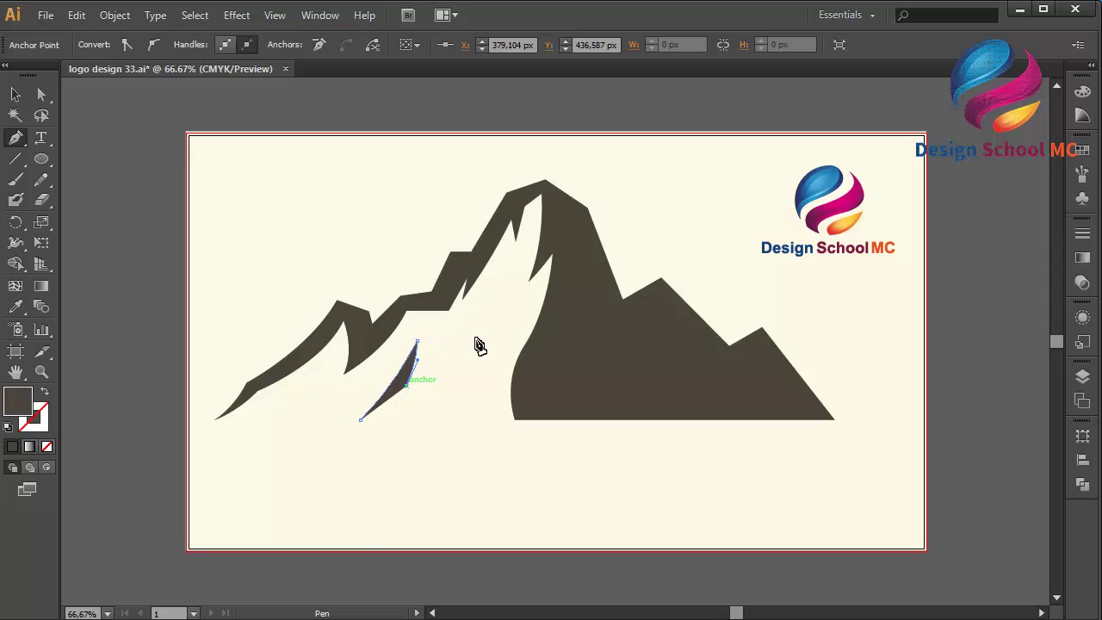
Sweep the dark shape up to a tall point near the mountain's centre, bring it down through two jagged lower spikes, and close it at its start.
{"action": "left_click_drag", "start_coordinate": [520, 308], "coordinate": [567, 248]}
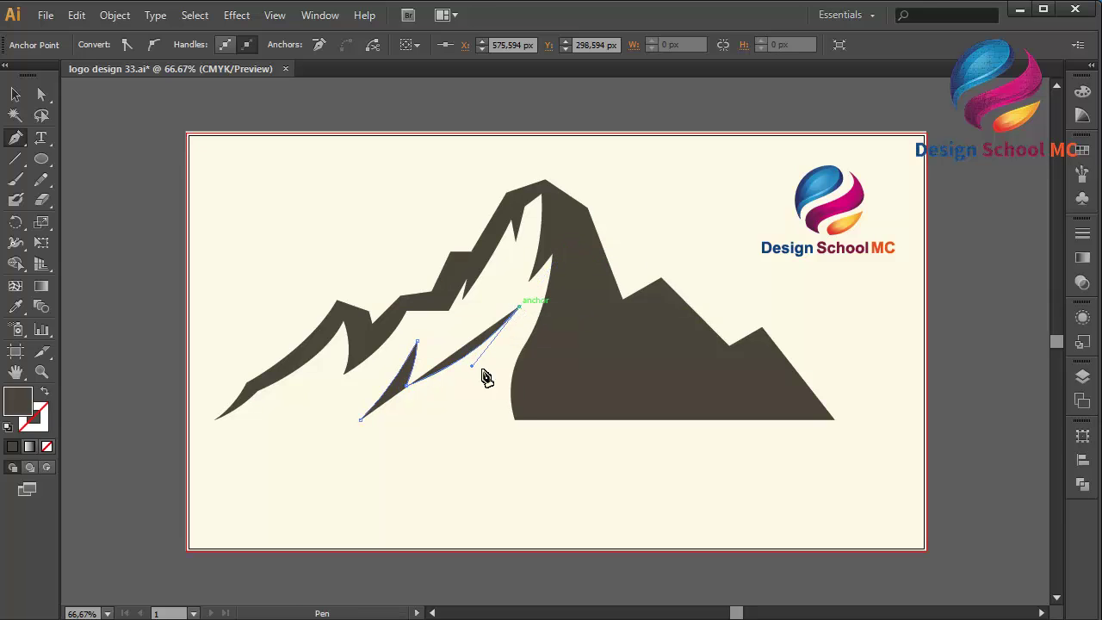
{"action": "left_click_drag", "start_coordinate": [479, 383], "coordinate": [456, 417]}
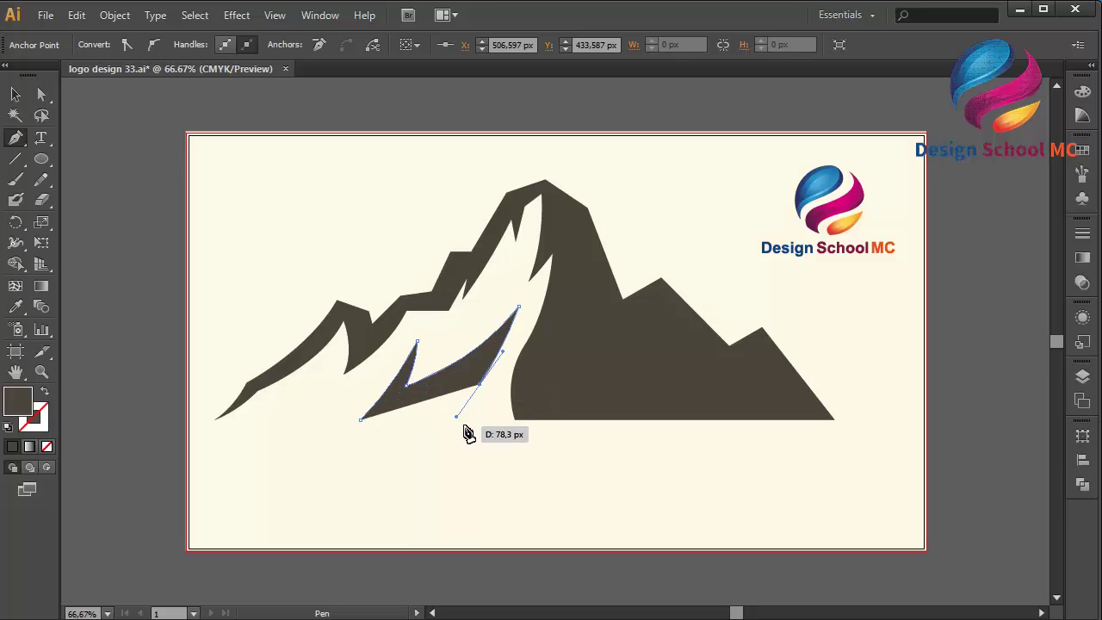
{"action": "left_click", "coordinate": [456, 418]}
{"action": "left_click_drag", "start_coordinate": [451, 392], "coordinate": [461, 370]}
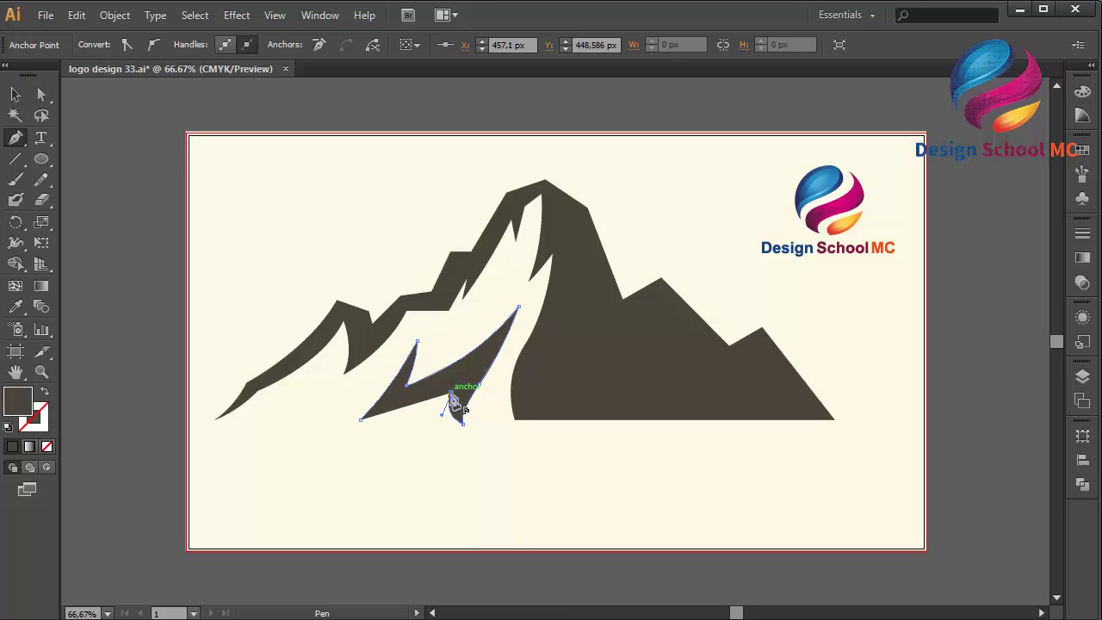
{"action": "left_click", "coordinate": [420, 414]}
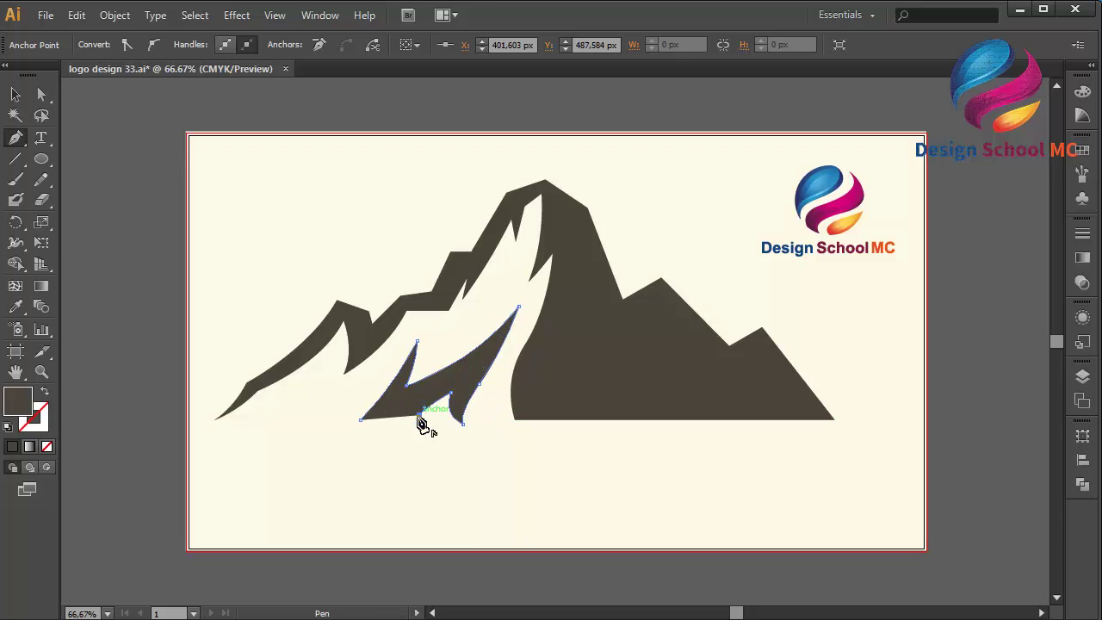
{"action": "left_click", "coordinate": [416, 397]}
{"action": "left_click_drag", "start_coordinate": [360, 419], "coordinate": [348, 425]}
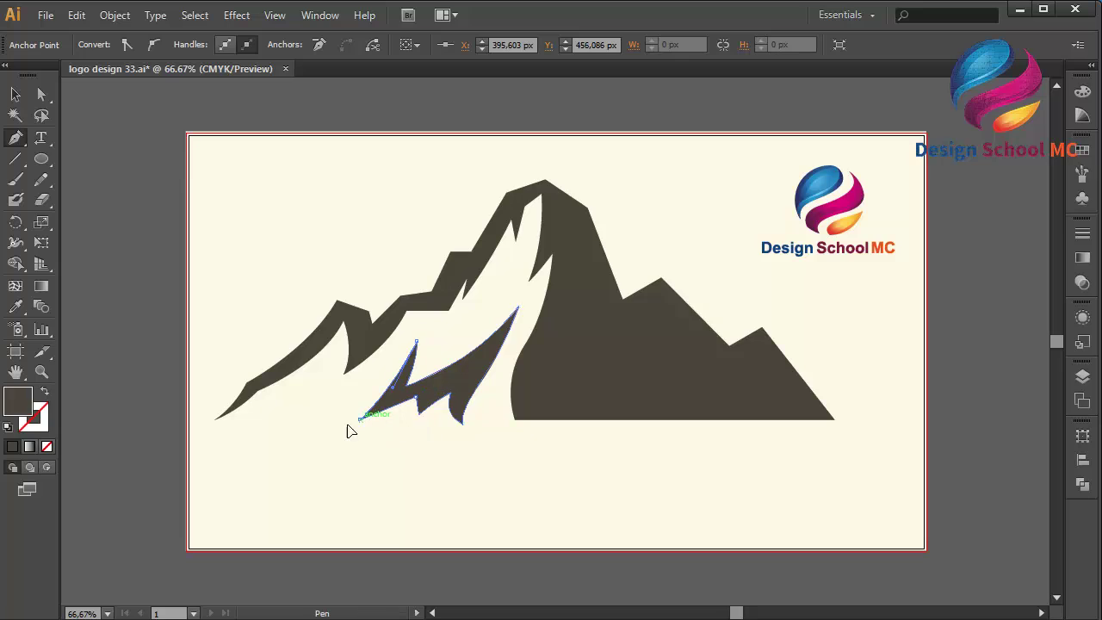
Draw a small closed dark shard with two upper points and one long lower tip in the cream area below the main peak.
{"action": "left_click", "coordinate": [502, 256]}
{"action": "left_click", "coordinate": [466, 323]}
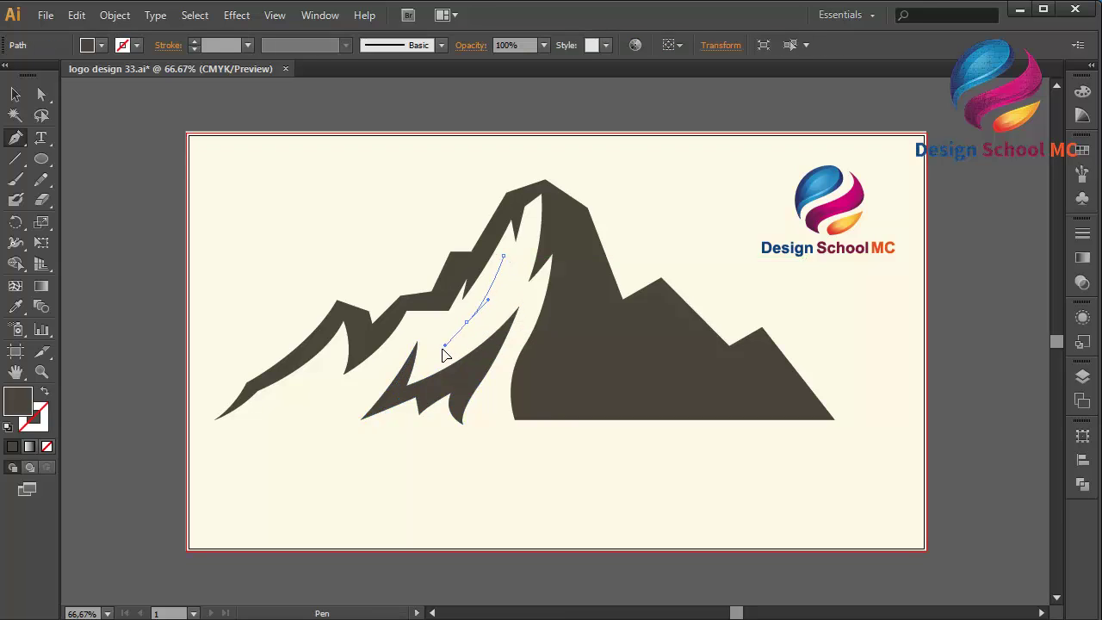
{"action": "left_click_drag", "start_coordinate": [444, 353], "coordinate": [443, 350]}
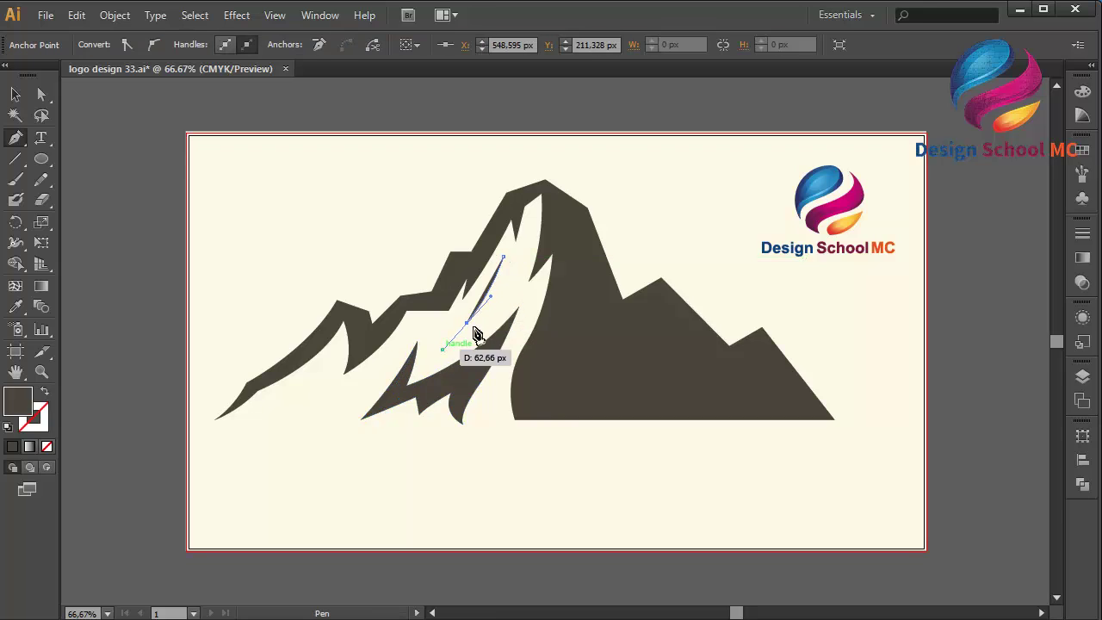
{"action": "left_click_drag", "start_coordinate": [518, 272], "coordinate": [540, 249]}
{"action": "left_click", "coordinate": [518, 272]}
{"action": "left_click", "coordinate": [495, 289]}
{"action": "left_click_drag", "start_coordinate": [484, 298], "coordinate": [484, 298]}
{"action": "left_click", "coordinate": [496, 290]}
{"action": "left_click_drag", "start_coordinate": [505, 257], "coordinate": [504, 243]}
Start another dark shape at base level near the mountain's left end, curving it through a small peak and an inner corner to a second point.
{"action": "left_click", "coordinate": [264, 420]}
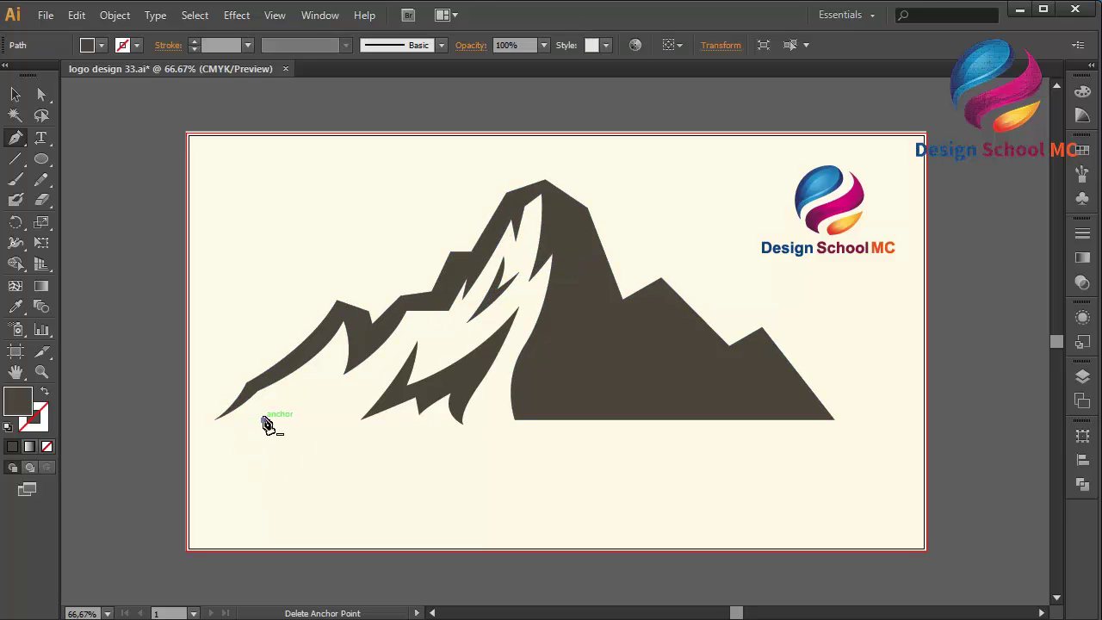
{"action": "left_click_drag", "start_coordinate": [325, 370], "coordinate": [343, 347]}
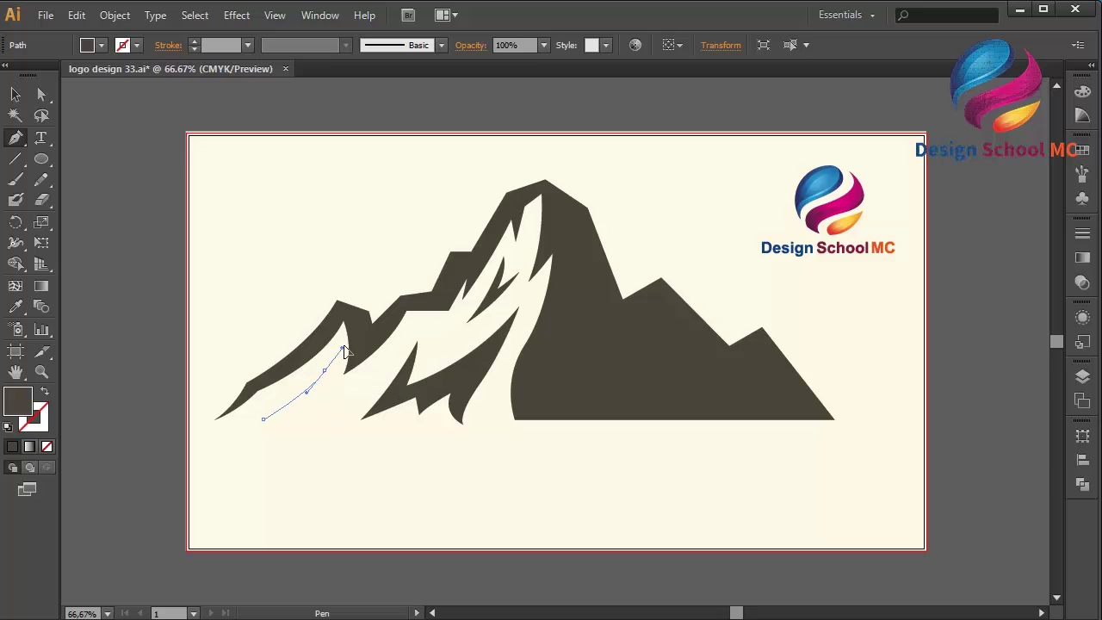
{"action": "left_click", "coordinate": [324, 370]}
{"action": "left_click_drag", "start_coordinate": [315, 404], "coordinate": [306, 418]}
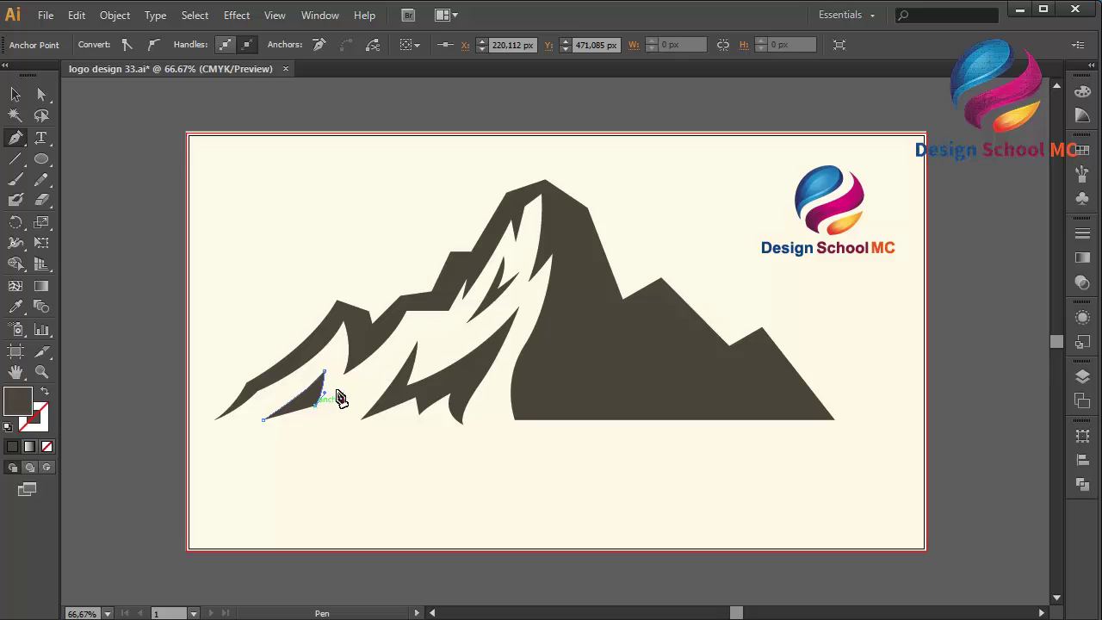
{"action": "left_click_drag", "start_coordinate": [360, 381], "coordinate": [381, 359]}
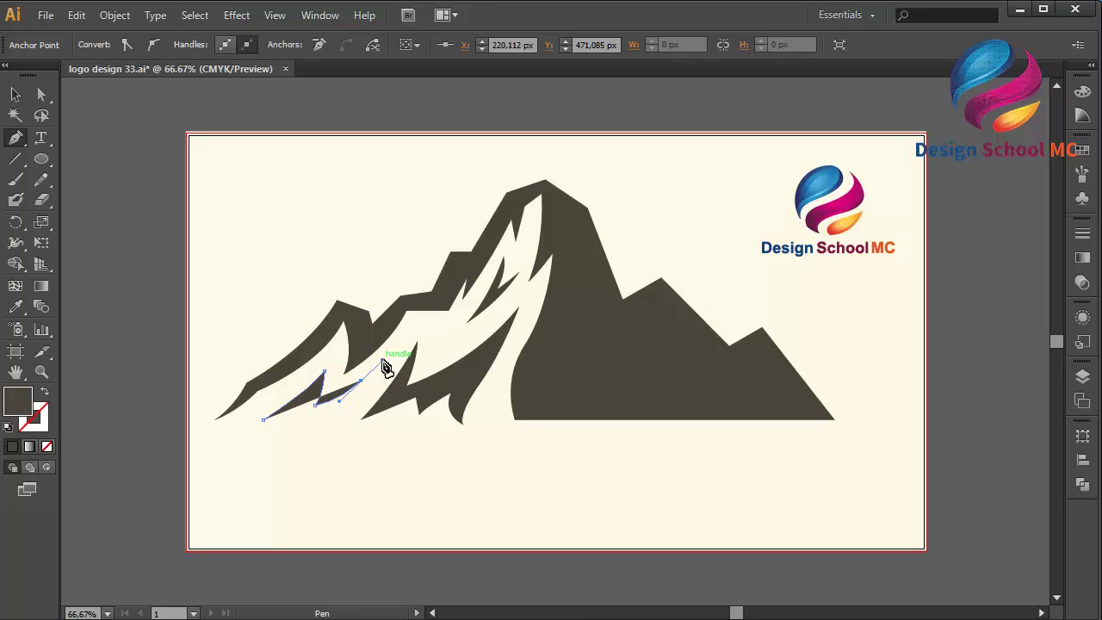
{"action": "left_click", "coordinate": [361, 380]}
Curve the small dark shape down to a spike just below the base line, notch it inward, and close it at its start.
{"action": "left_click_drag", "start_coordinate": [297, 425], "coordinate": [258, 442]}
{"action": "left_click", "coordinate": [297, 425]}
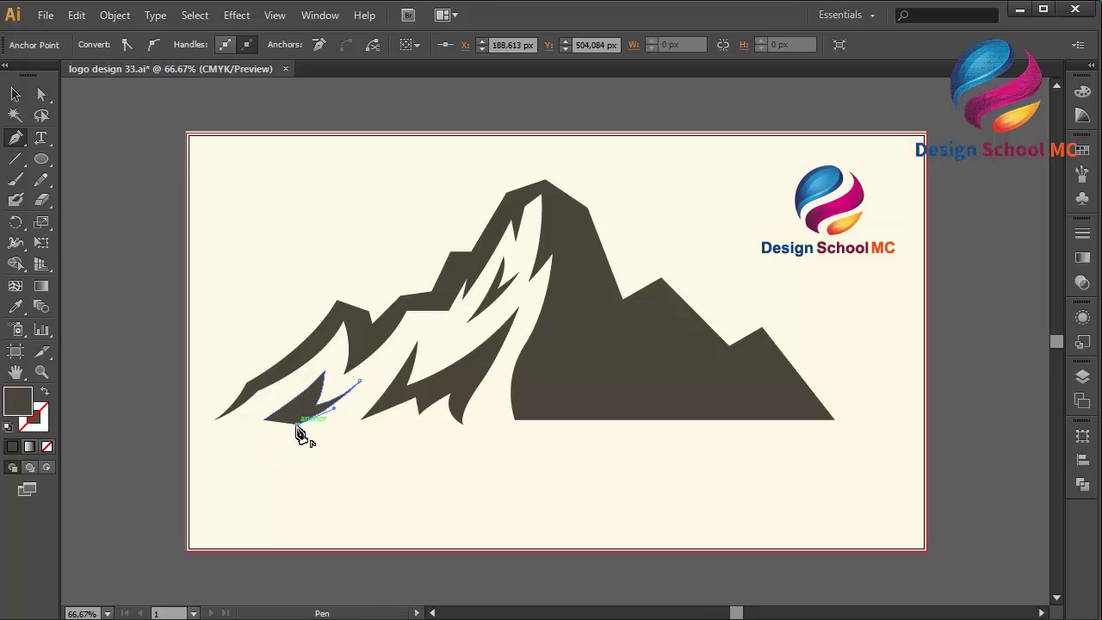
{"action": "left_click", "coordinate": [303, 408]}
{"action": "left_click", "coordinate": [266, 419]}
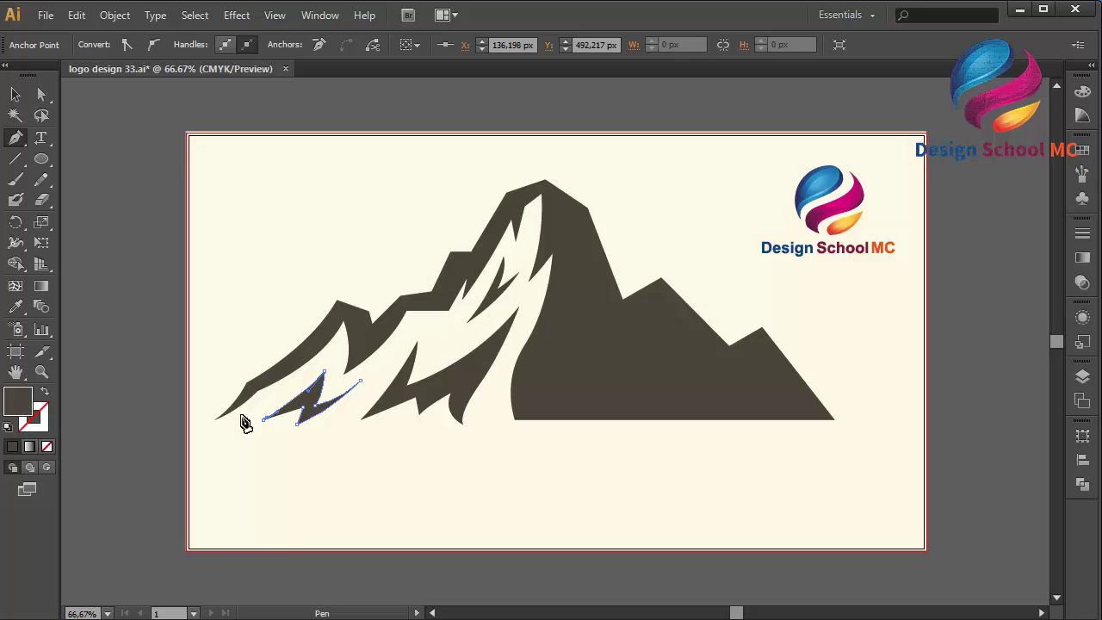
Adjust the curve at the small dark shape's left corner, and select its right tip's anchor with Direct Selection.
{"action": "key", "text": "ctrl"}
{"action": "left_click_drag", "start_coordinate": [263, 419], "coordinate": [239, 423]}
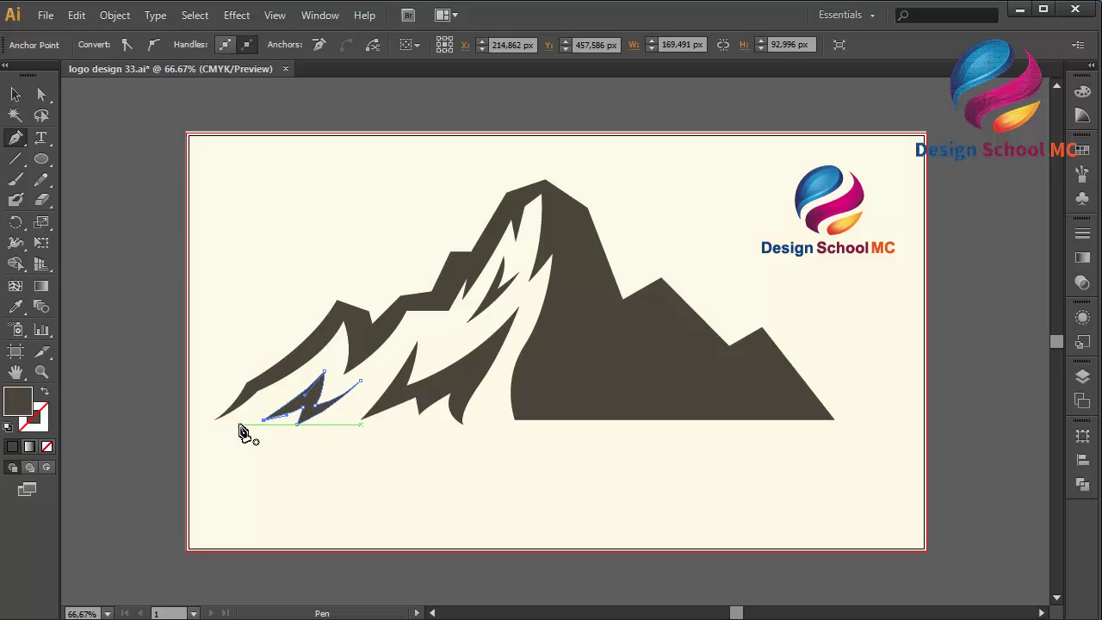
{"action": "left_click", "coordinate": [47, 94]}
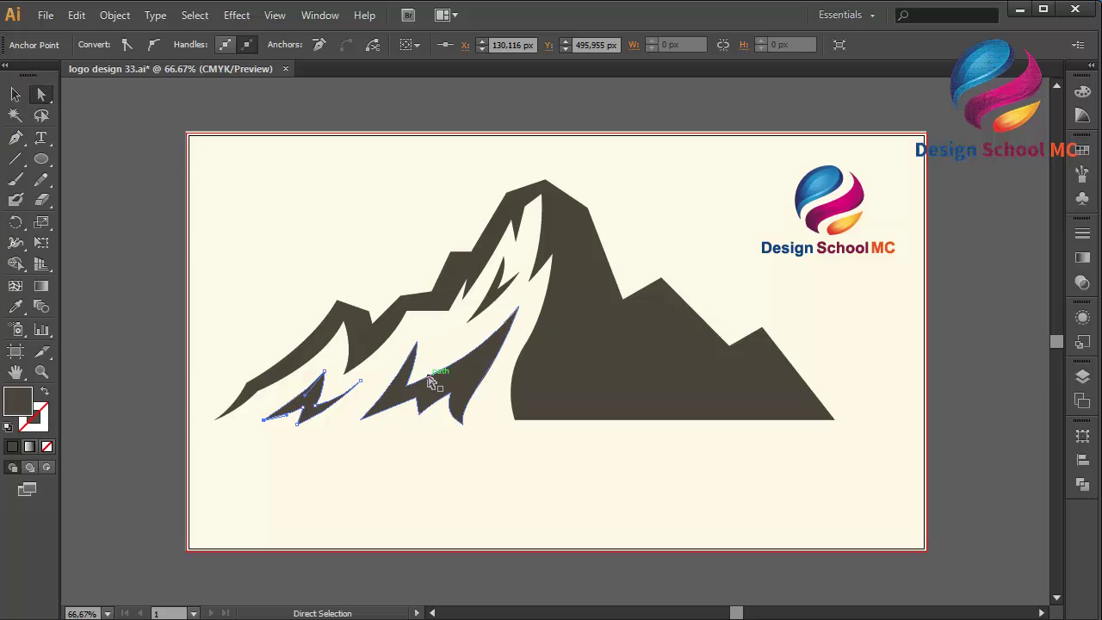
{"action": "left_click", "coordinate": [363, 379]}
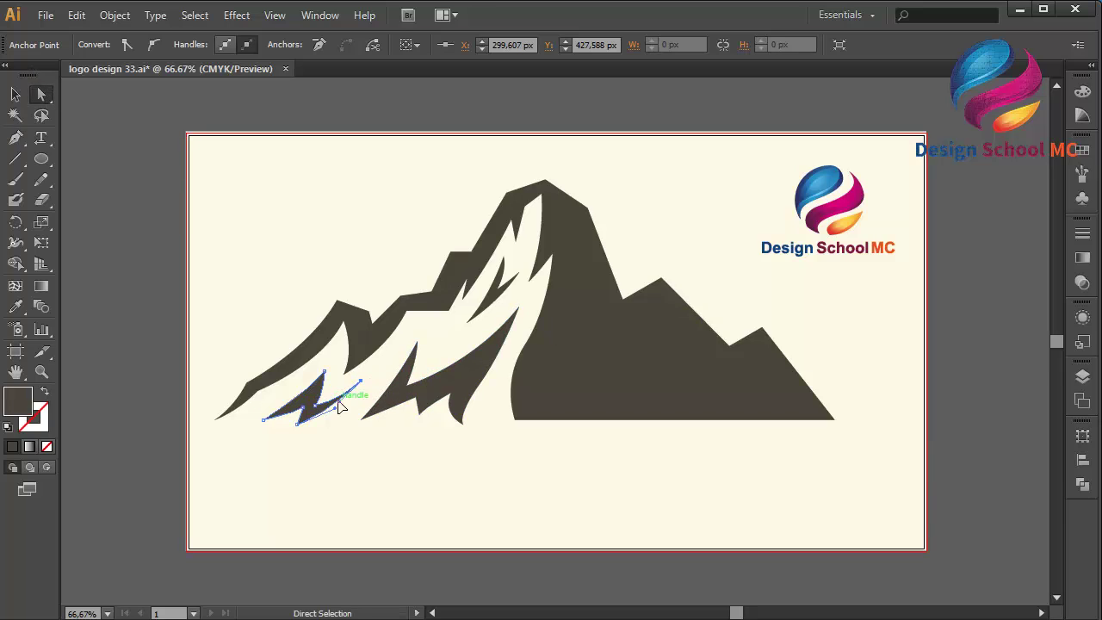
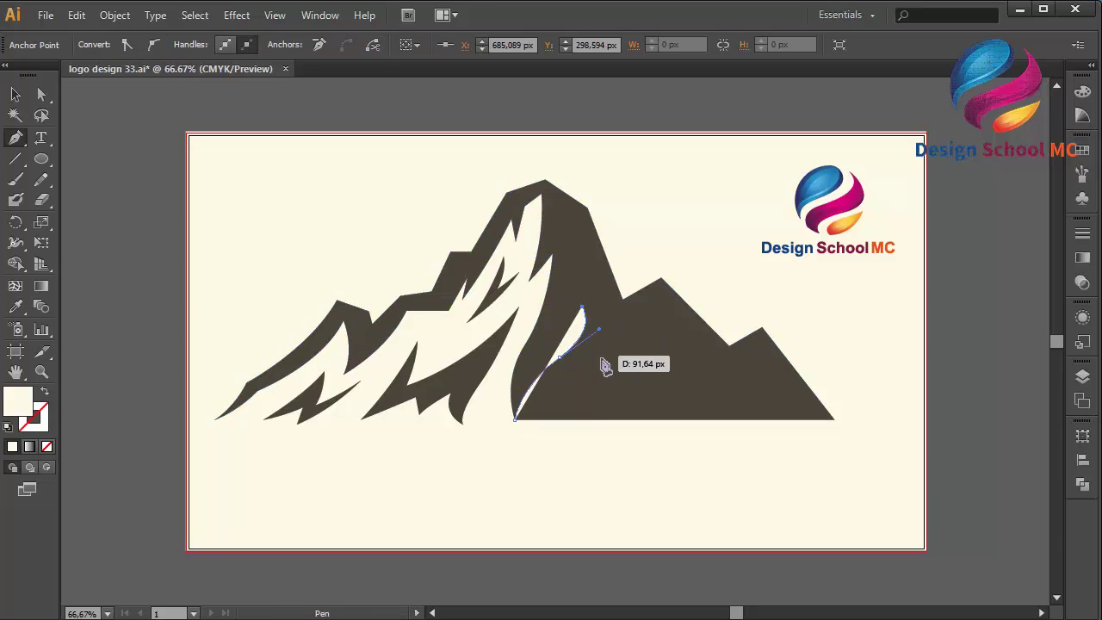
Bring the curved cream shape down to an inner notch, up to a second tip, down past the base line, and close it at its start.
{"action": "left_click_drag", "start_coordinate": [591, 420], "coordinate": [599, 382]}
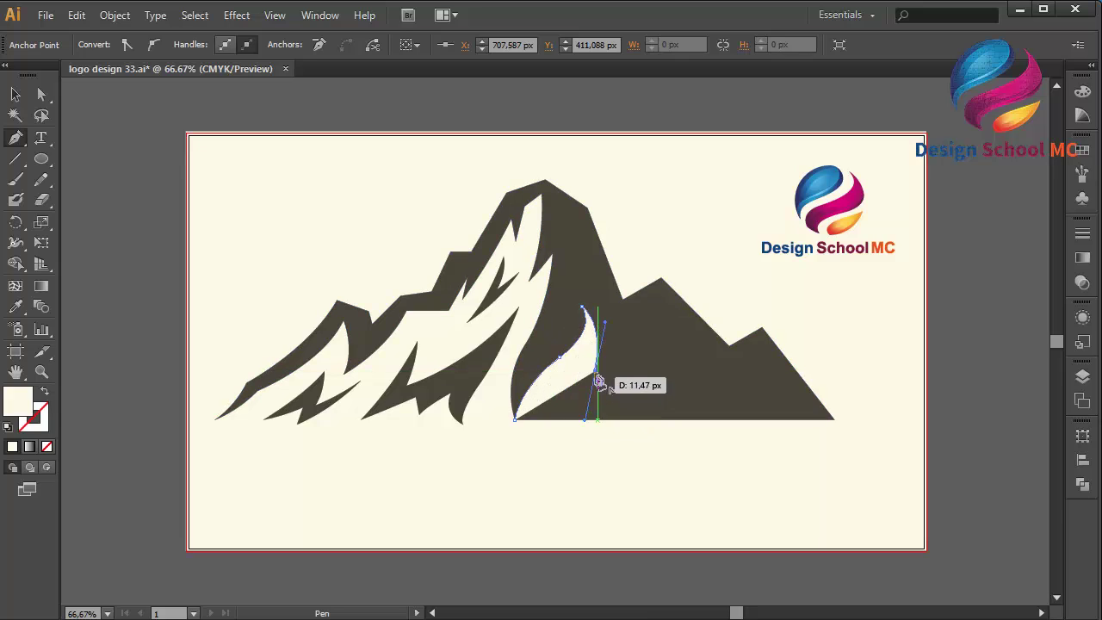
{"action": "left_click", "coordinate": [595, 371]}
{"action": "left_click", "coordinate": [611, 342]}
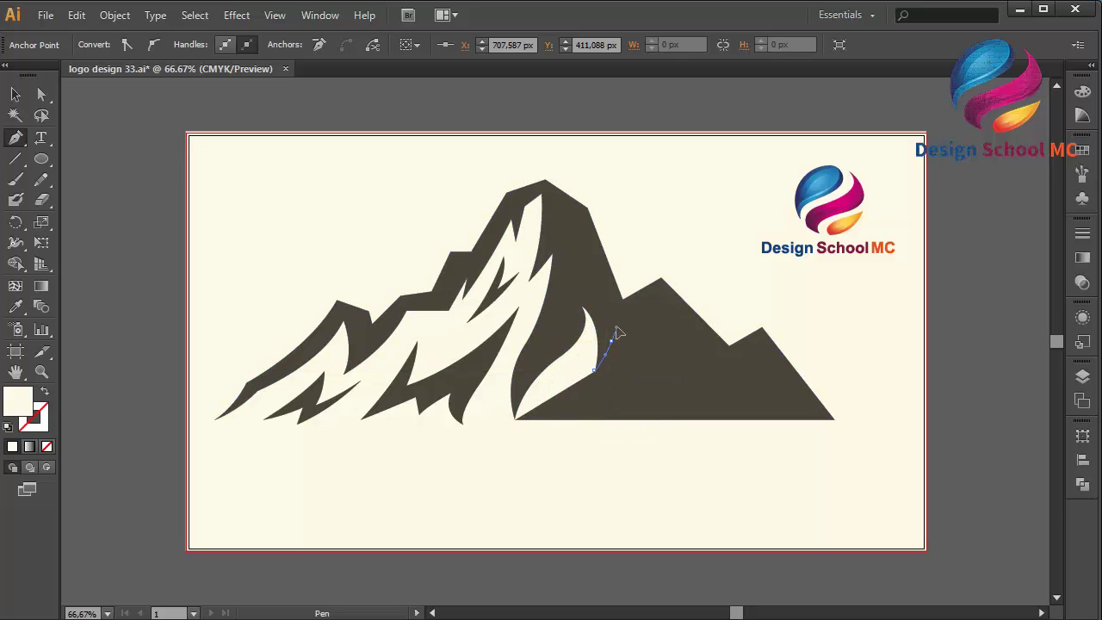
{"action": "left_click_drag", "start_coordinate": [617, 332], "coordinate": [593, 424]}
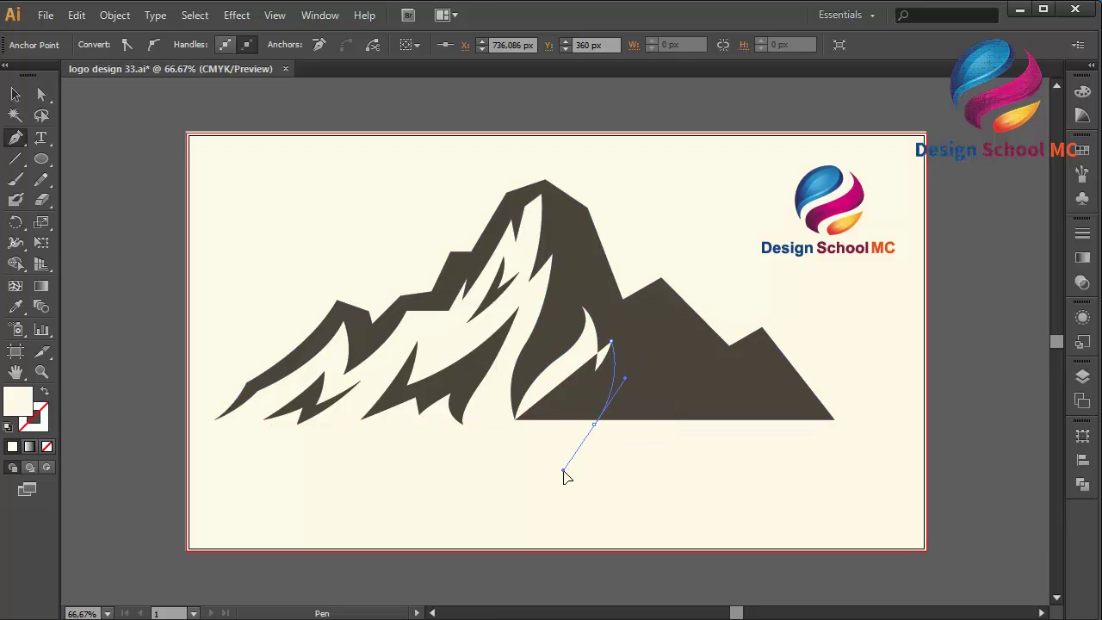
{"action": "left_click_drag", "start_coordinate": [563, 470], "coordinate": [560, 477]}
{"action": "left_click", "coordinate": [515, 420]}
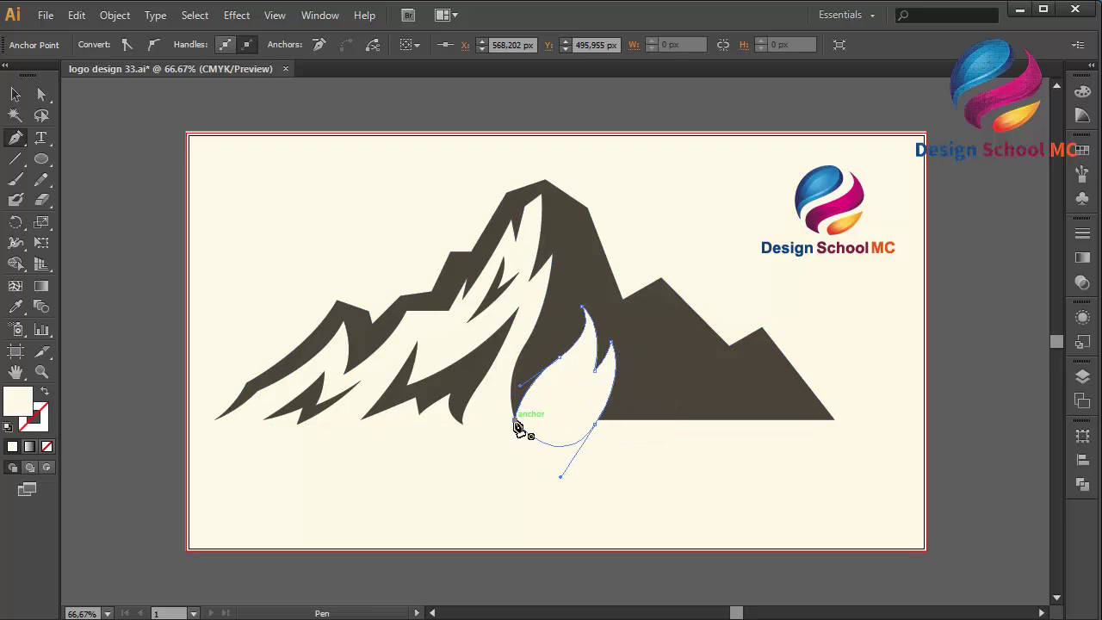
Start a straight-sided cream highlight just under the second peak's summit, stepping down its left side to a pointed lower spike.
{"action": "left_click", "coordinate": [663, 301]}
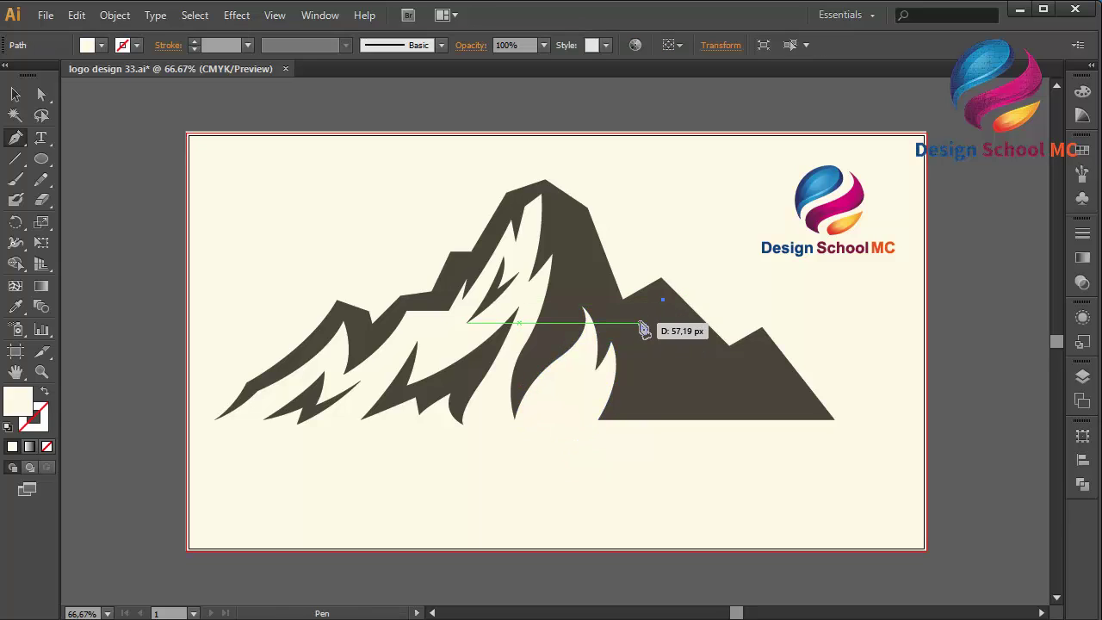
{"action": "left_click", "coordinate": [635, 325]}
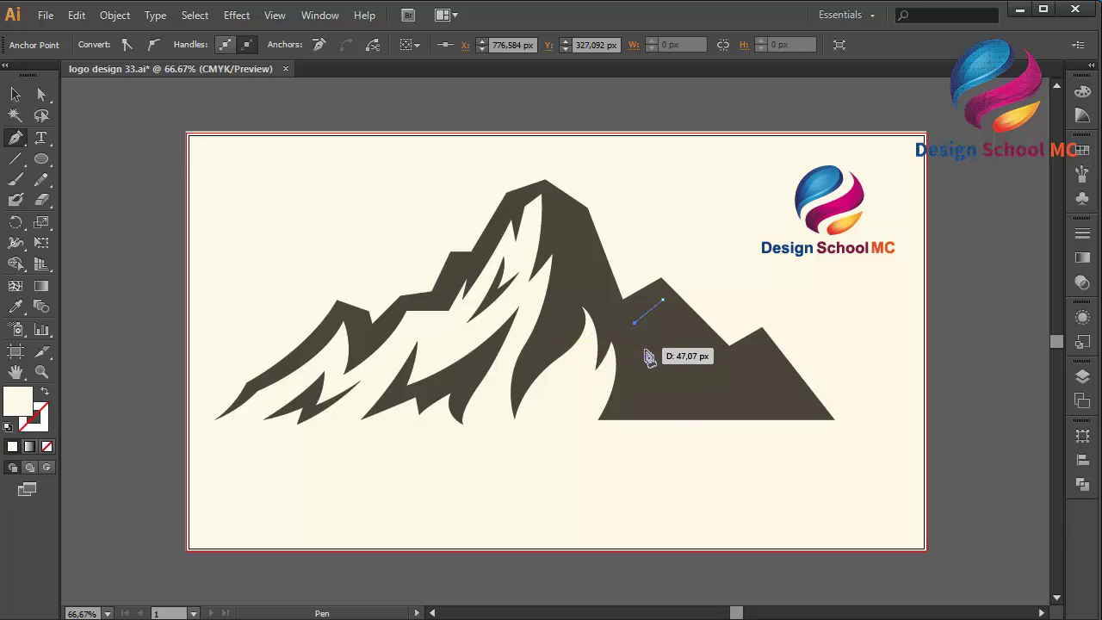
{"action": "left_click", "coordinate": [648, 353]}
{"action": "left_click", "coordinate": [676, 356]}
{"action": "left_click", "coordinate": [692, 383]}
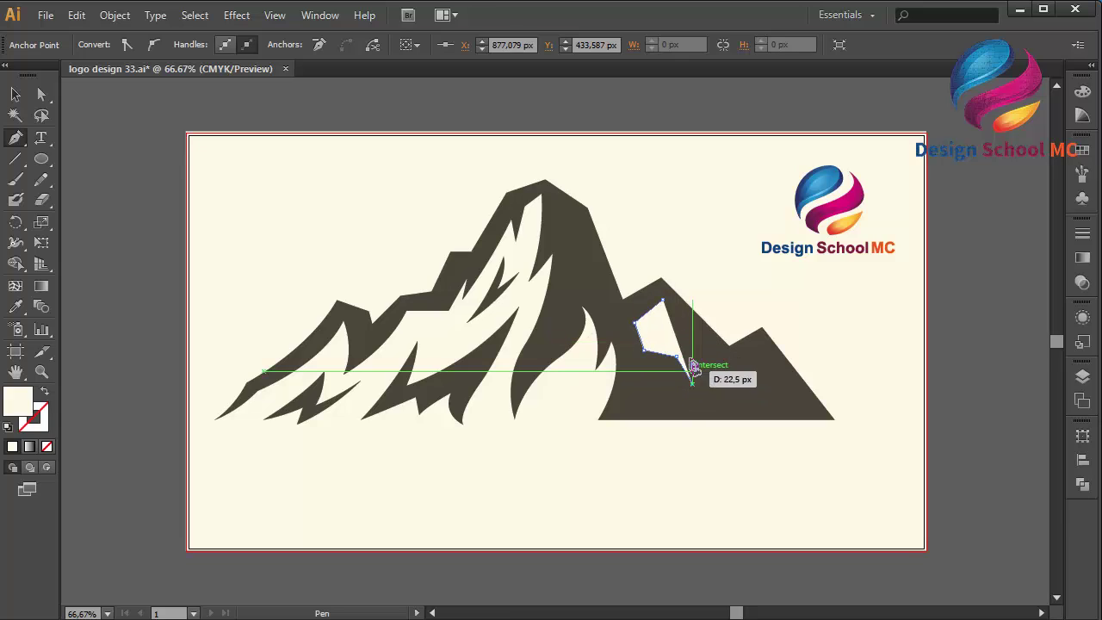
Bring the cream highlight back up through jagged inner notches to a point on the right slope, and close it under the summit.
{"action": "left_click", "coordinate": [685, 346]}
{"action": "left_click", "coordinate": [664, 341]}
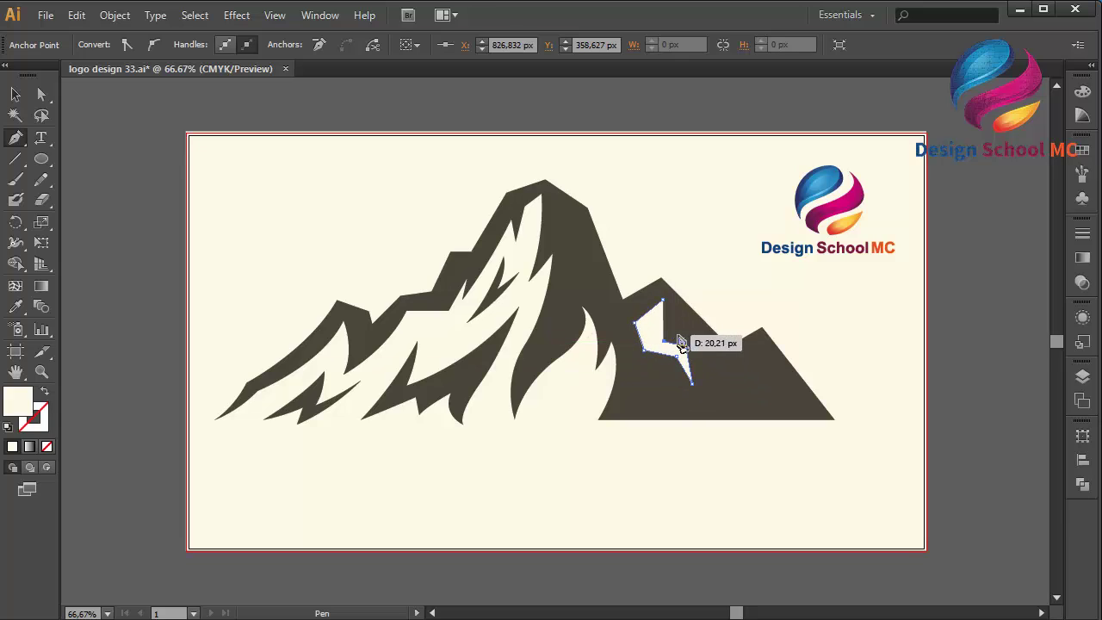
{"action": "left_click", "coordinate": [679, 334]}
{"action": "left_click", "coordinate": [668, 323]}
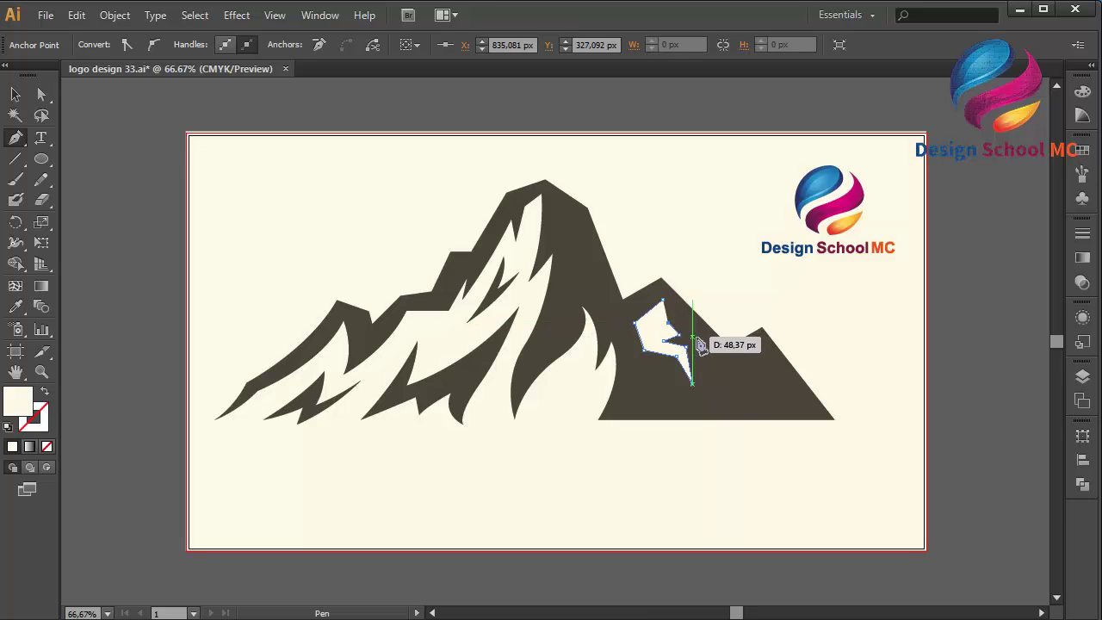
{"action": "left_click", "coordinate": [699, 337]}
{"action": "left_click_drag", "start_coordinate": [703, 345], "coordinate": [663, 303]}
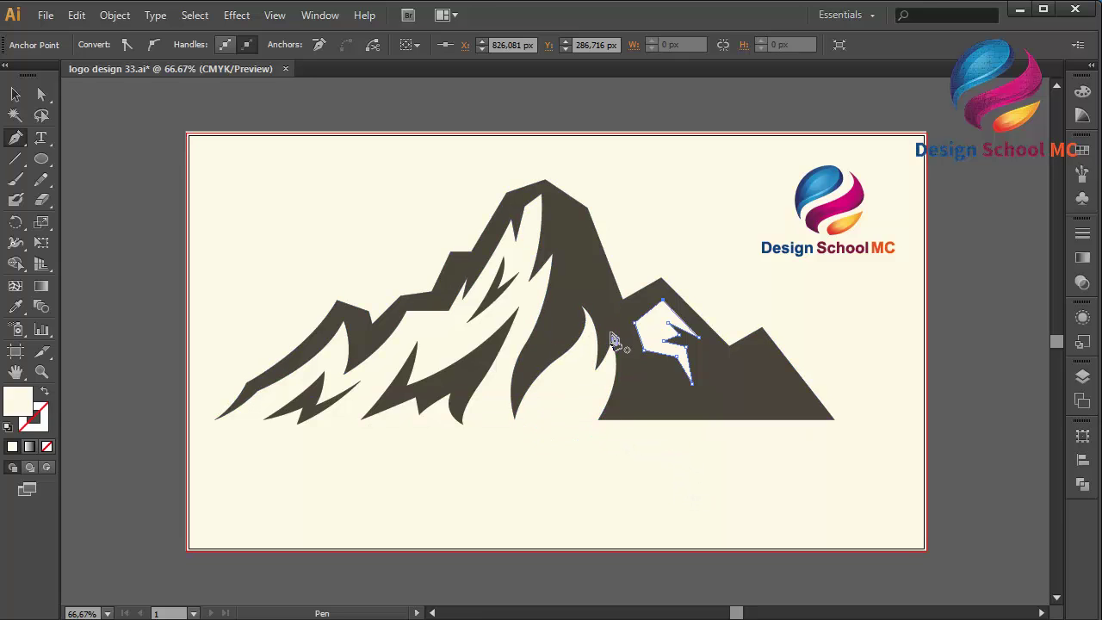
Start an angular cream shape at the central base corner, with straight segments up to a tip, over its right shoulder, and down to an inner notch.
{"action": "left_click", "coordinate": [515, 420]}
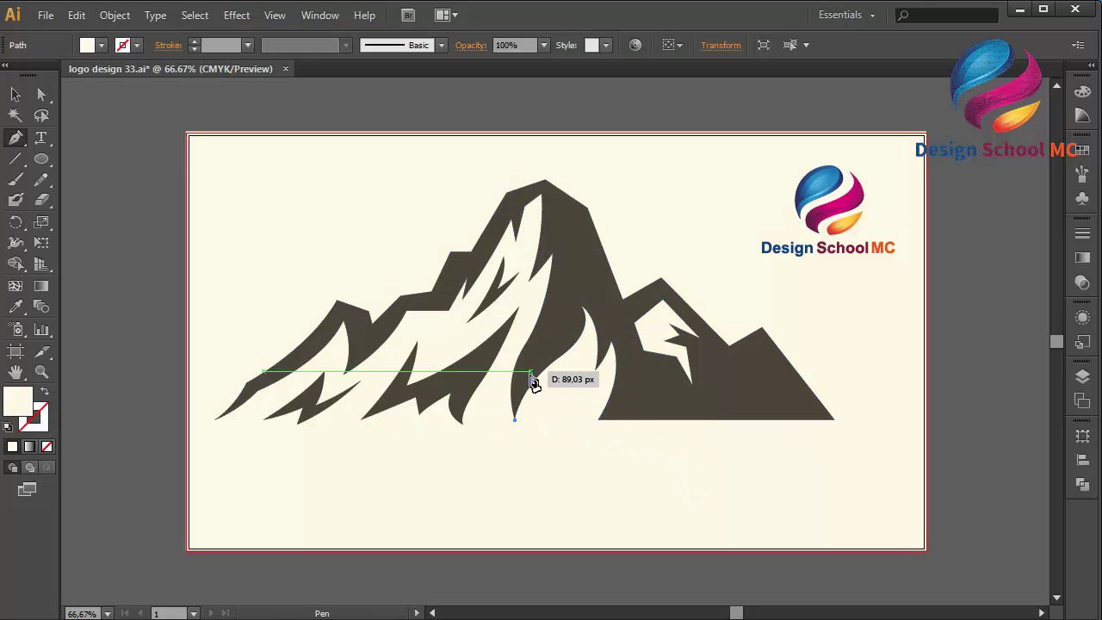
{"action": "left_click", "coordinate": [524, 381]}
{"action": "left_click", "coordinate": [571, 348]}
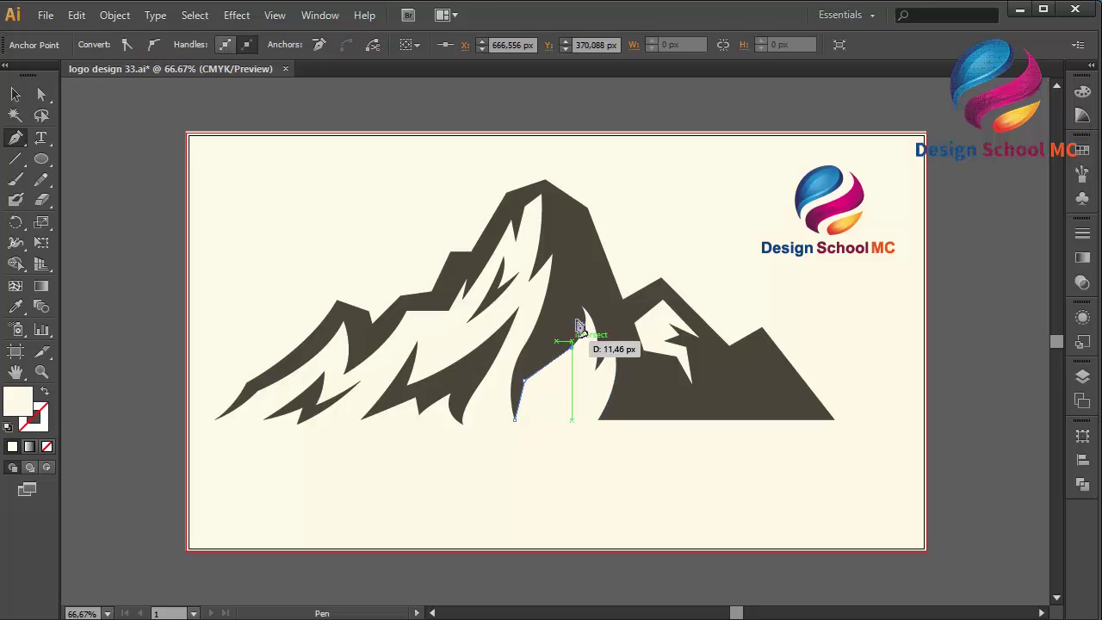
{"action": "left_click", "coordinate": [581, 306]}
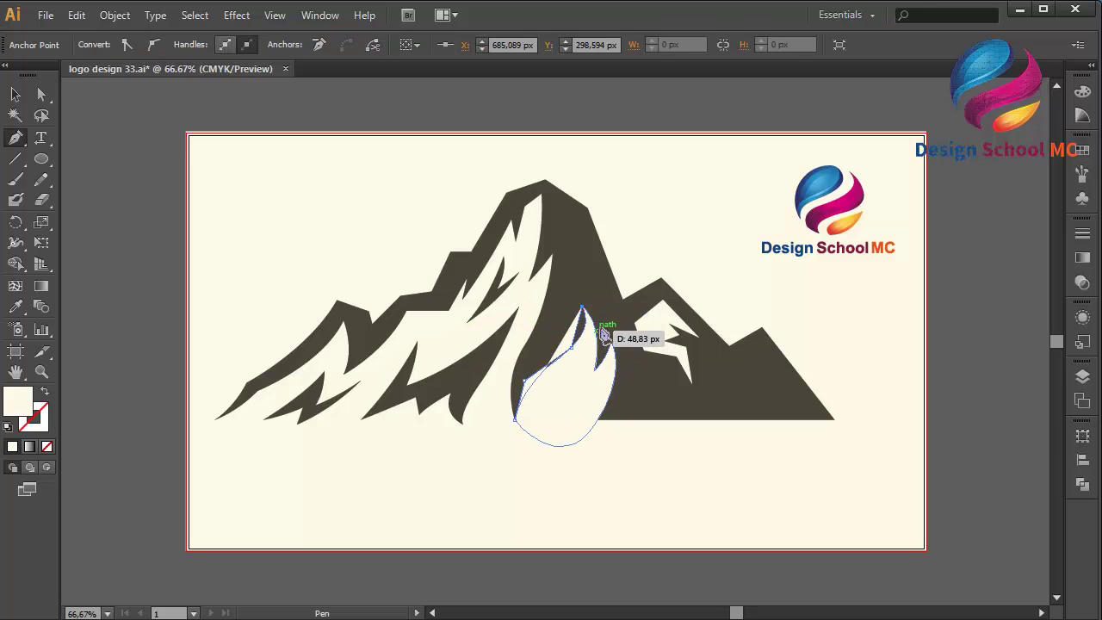
{"action": "left_click", "coordinate": [600, 323]}
{"action": "left_click", "coordinate": [595, 371]}
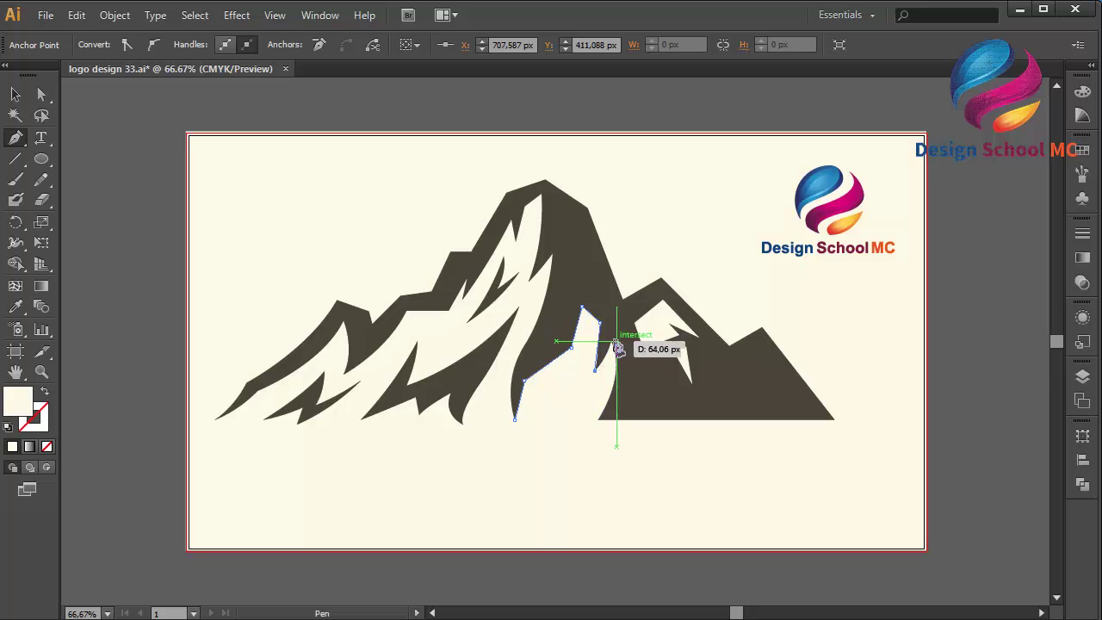
Continue the angular cream shape over a second tip and down to the base line, extend it below the base, and close it at its start.
{"action": "left_click", "coordinate": [609, 341]}
{"action": "left_click", "coordinate": [635, 367]}
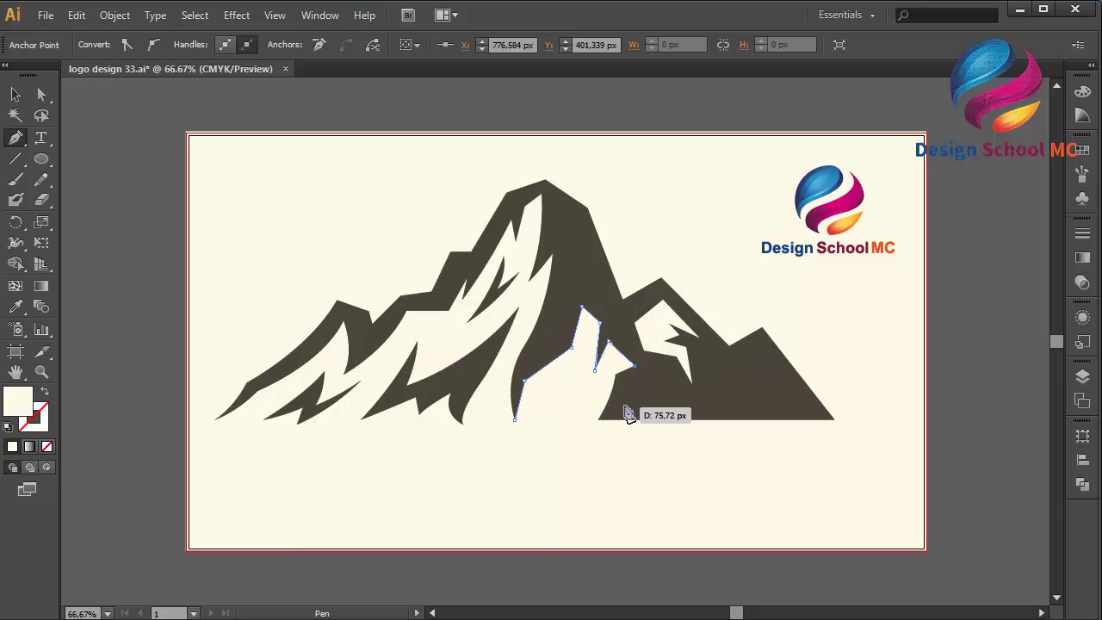
{"action": "key", "text": "ctrl+z"}
{"action": "key", "text": "ctrl+z"}
{"action": "left_click", "coordinate": [623, 377]}
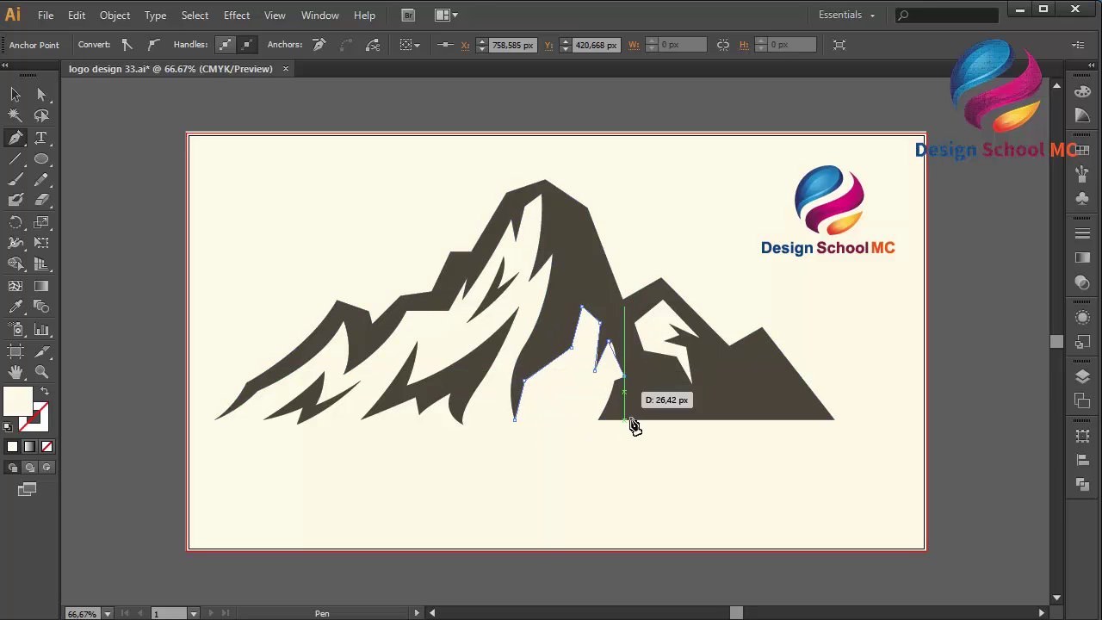
{"action": "left_click", "coordinate": [659, 420]}
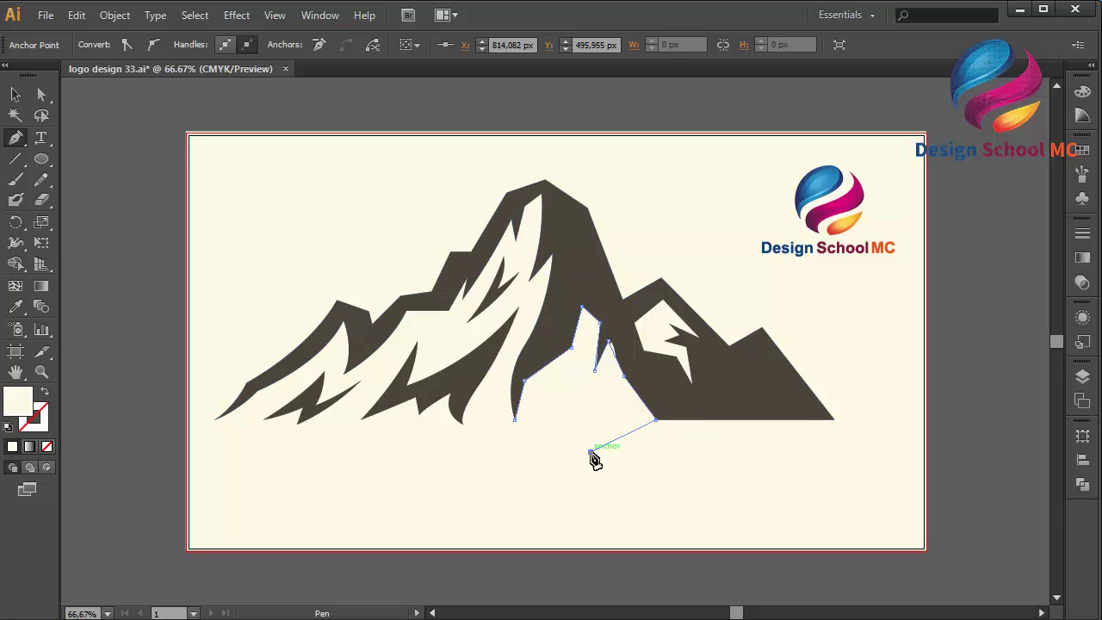
{"action": "left_click", "coordinate": [590, 451]}
{"action": "left_click", "coordinate": [515, 420]}
Subtract the angular base shape and the second peak's cream highlight from the dark mountain with Pathfinder Minus Front.
{"action": "left_click", "coordinate": [14, 94]}
{"action": "left_click", "coordinate": [663, 331], "text": "shift"}
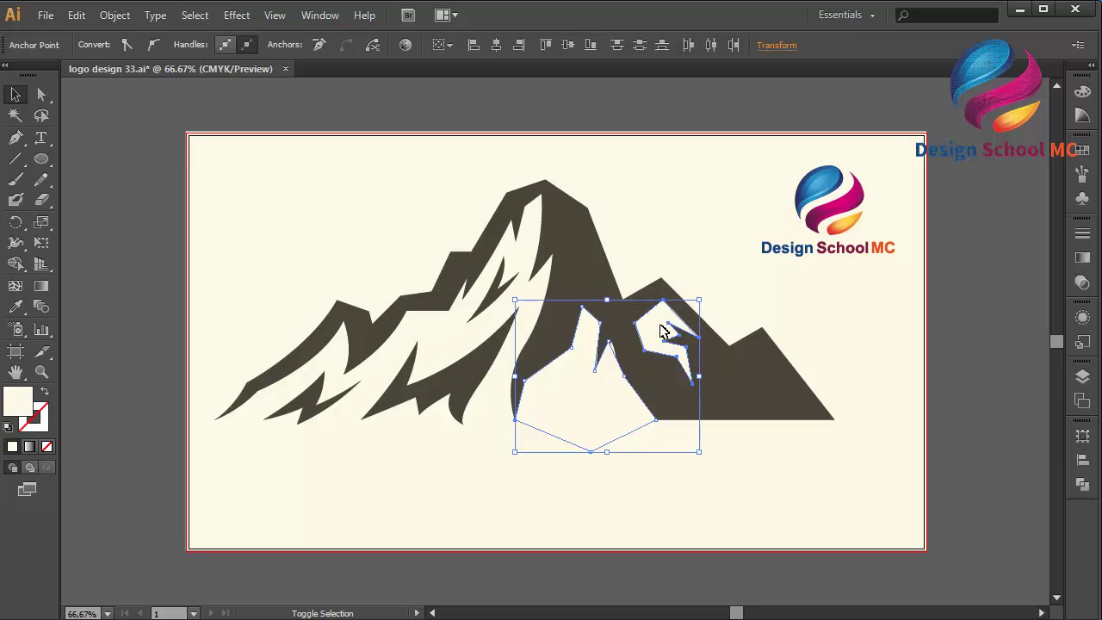
{"action": "left_click", "coordinate": [585, 248], "text": "shift"}
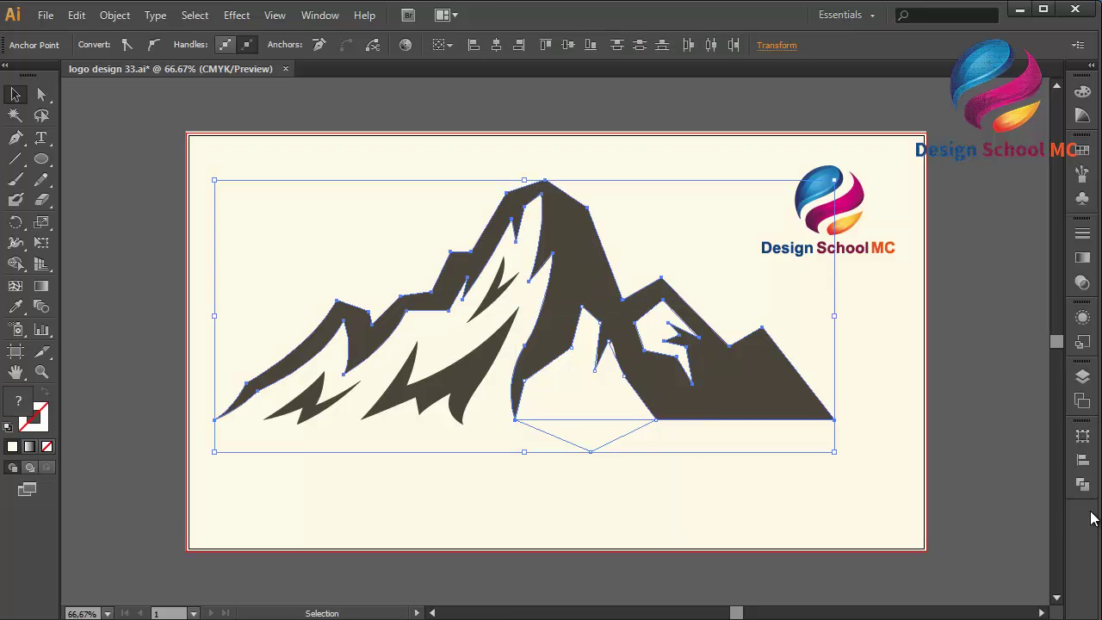
{"action": "left_click", "coordinate": [1081, 485]}
{"action": "left_click", "coordinate": [911, 463]}
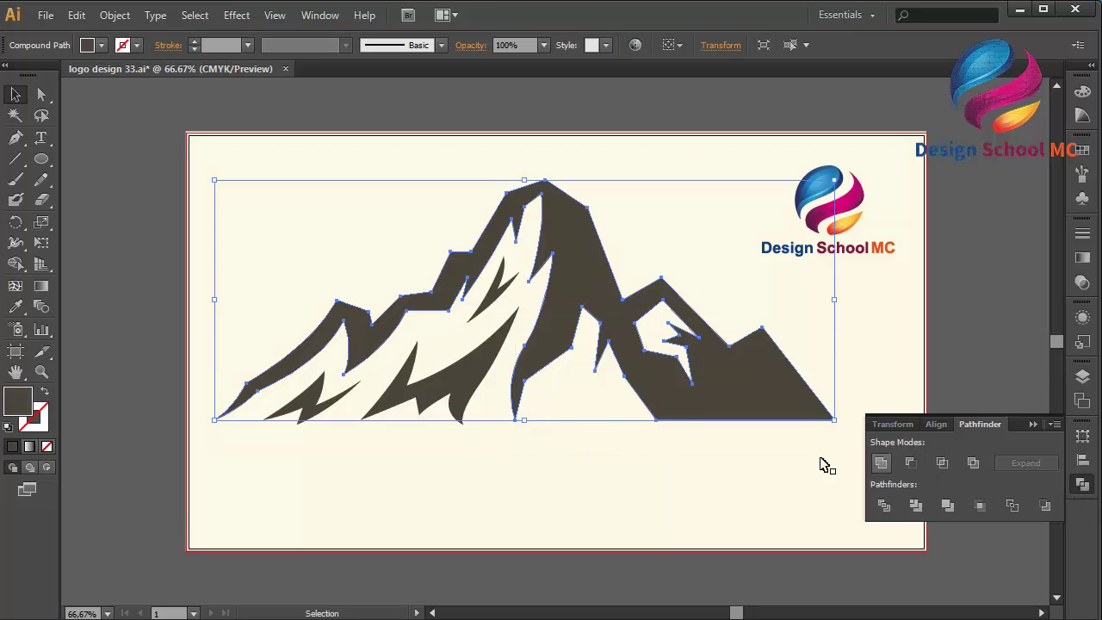
Delete the leftover curved cream shape inside the central base cut-out, and activate the Pen tool.
{"action": "left_click", "coordinate": [590, 394]}
{"action": "key", "text": "Delete"}
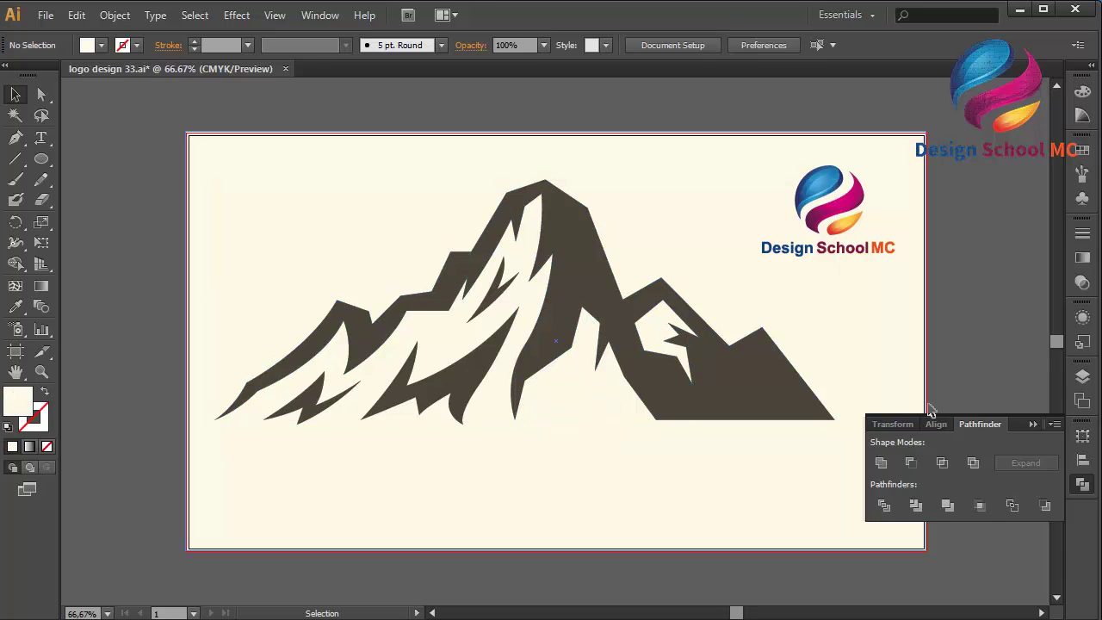
{"action": "left_click", "coordinate": [1030, 424]}
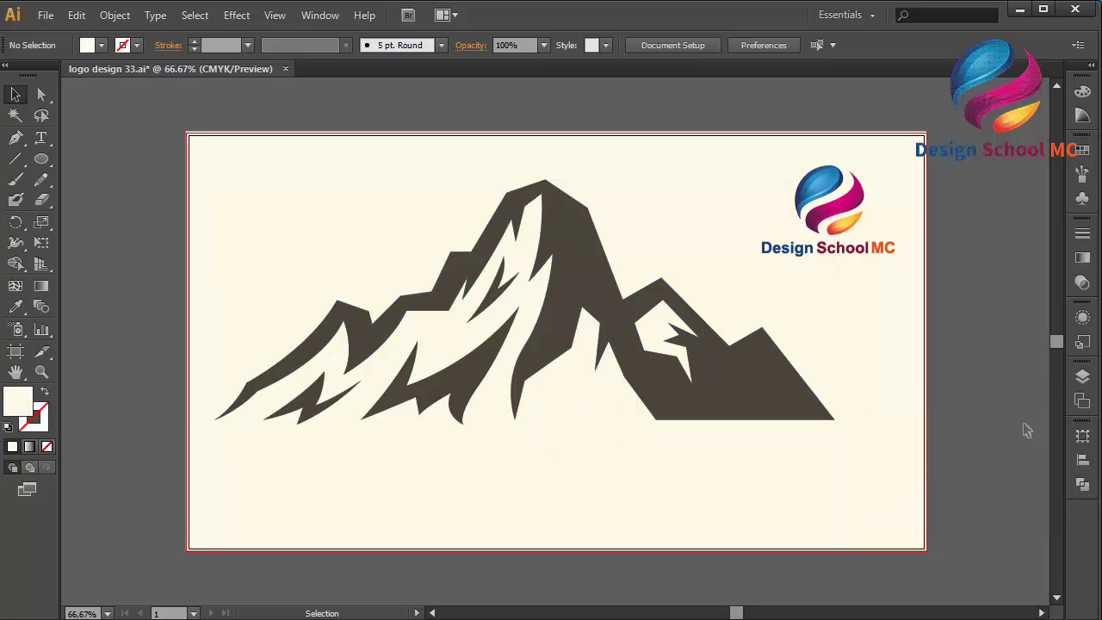
{"action": "left_click", "coordinate": [15, 136]}
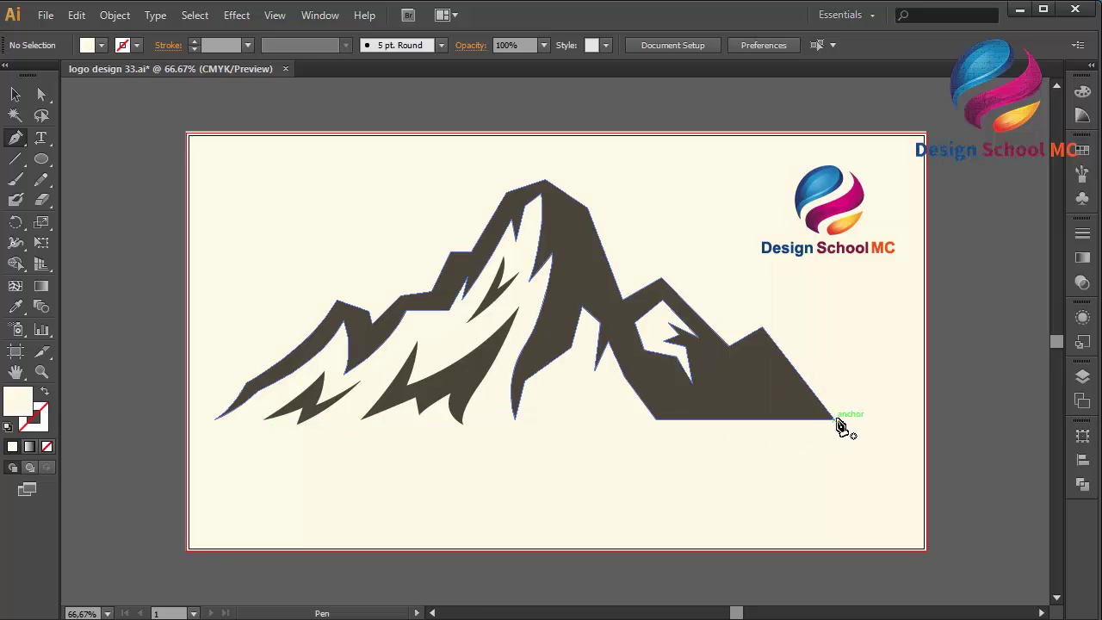
Start a cream Pen shape at the mountain's right base corner, zigzagging through two sharp tips inside the rightmost peak and down to a notch.
{"action": "left_click", "coordinate": [836, 420]}
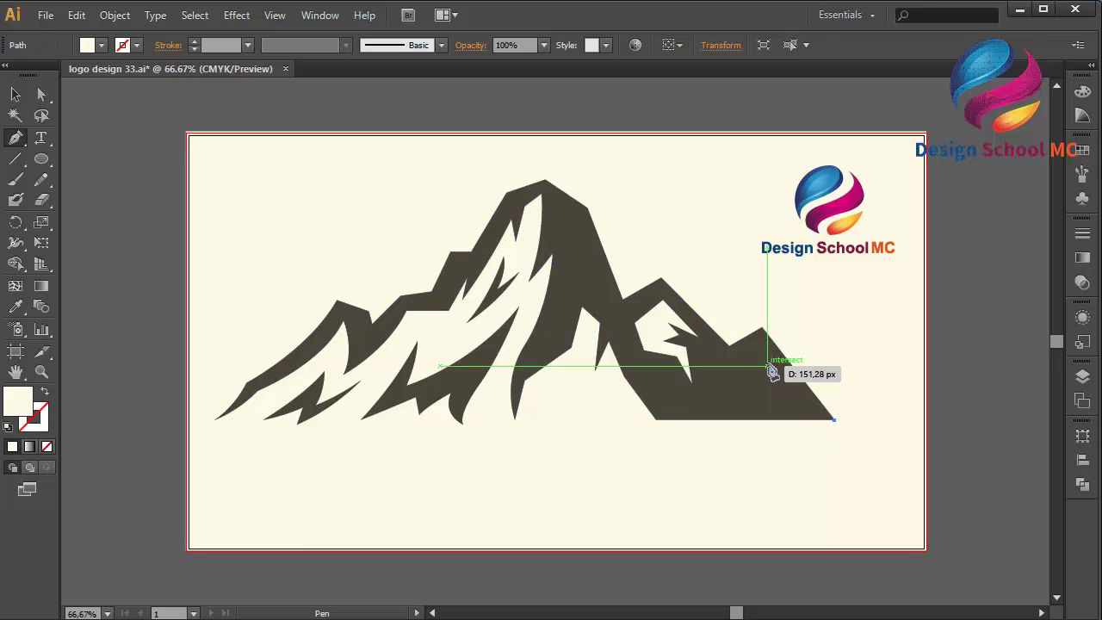
{"action": "left_click", "coordinate": [766, 386]}
{"action": "left_click", "coordinate": [747, 371]}
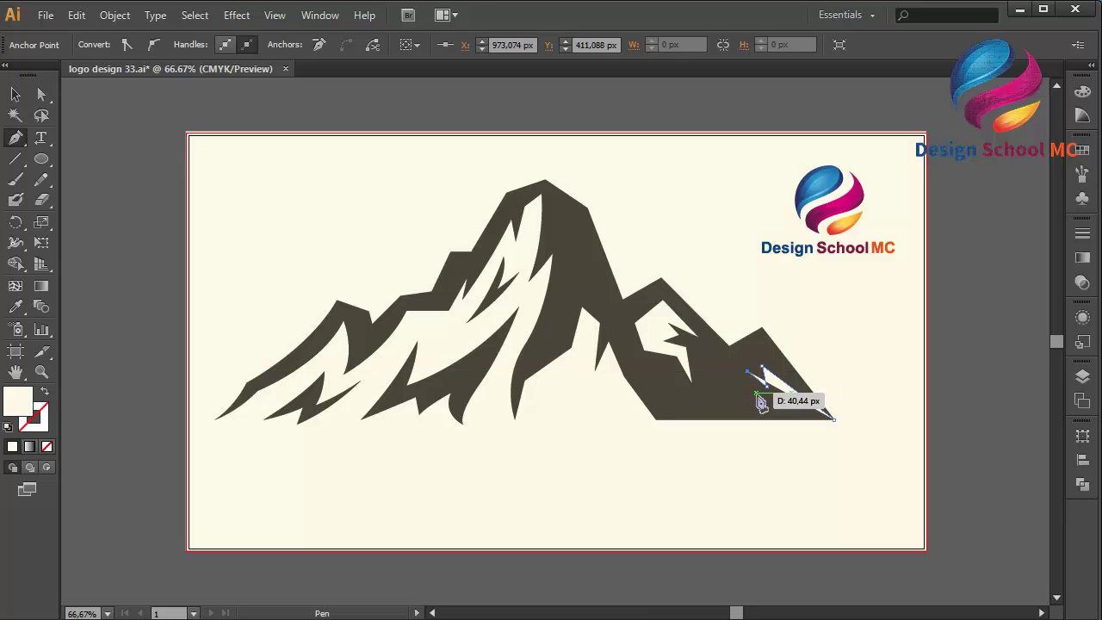
{"action": "left_click", "coordinate": [752, 397]}
{"action": "left_click", "coordinate": [753, 400]}
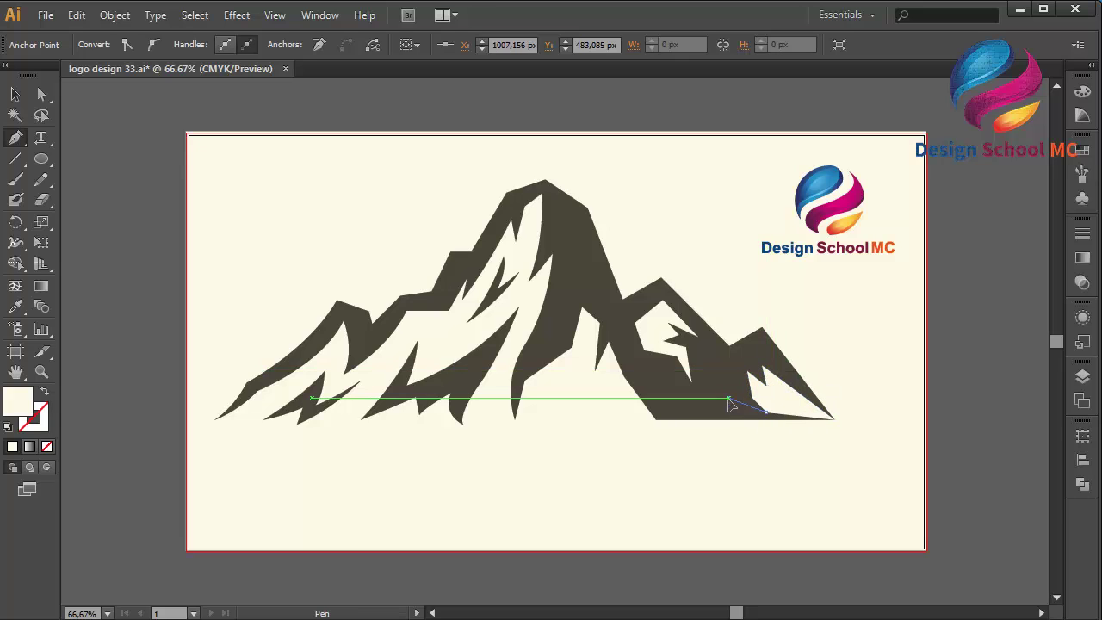
Continue the cream shape leftward in jagged segments to the silhouette's lower-left base corner, then extend it below the base and close it.
{"action": "left_click", "coordinate": [728, 397]}
{"action": "left_click", "coordinate": [674, 388]}
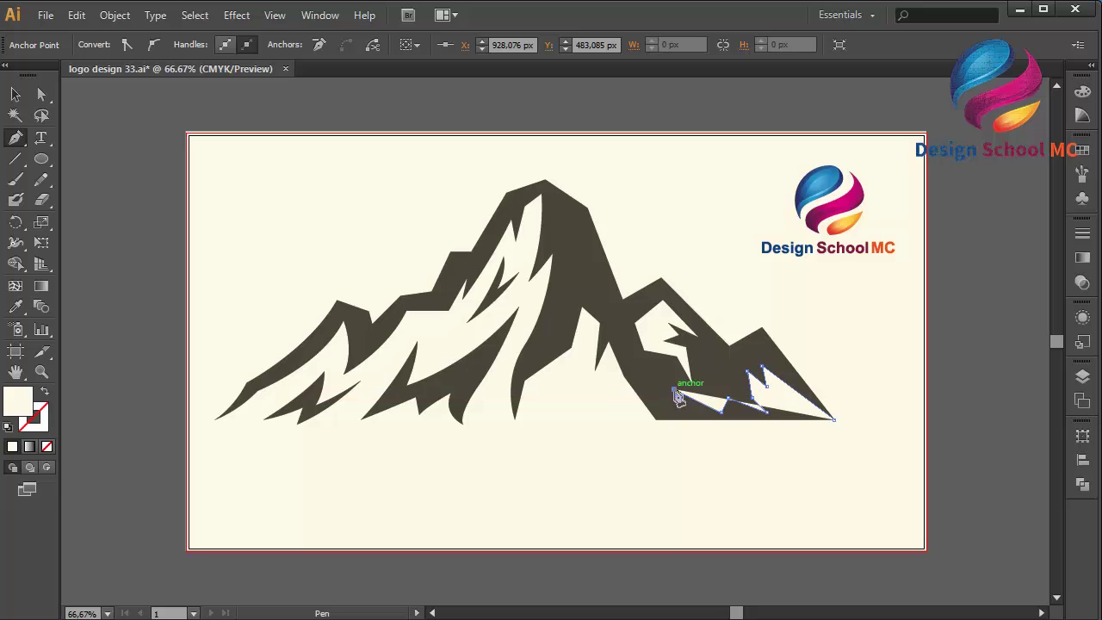
{"action": "left_click", "coordinate": [657, 419]}
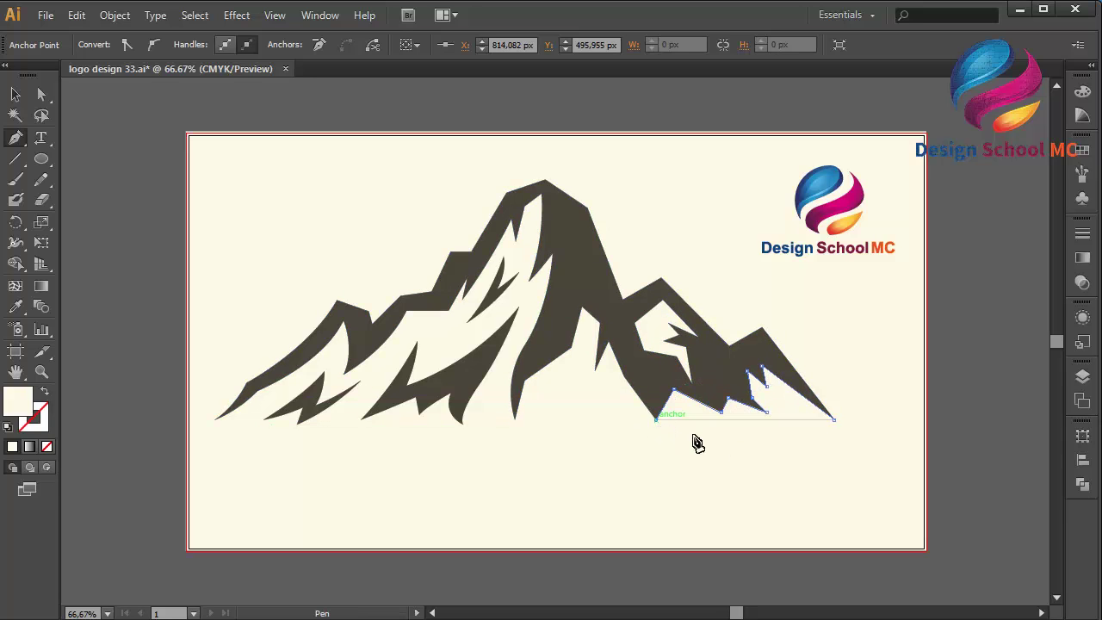
{"action": "left_click", "coordinate": [746, 444]}
{"action": "left_click_drag", "start_coordinate": [835, 421], "coordinate": [831, 387]}
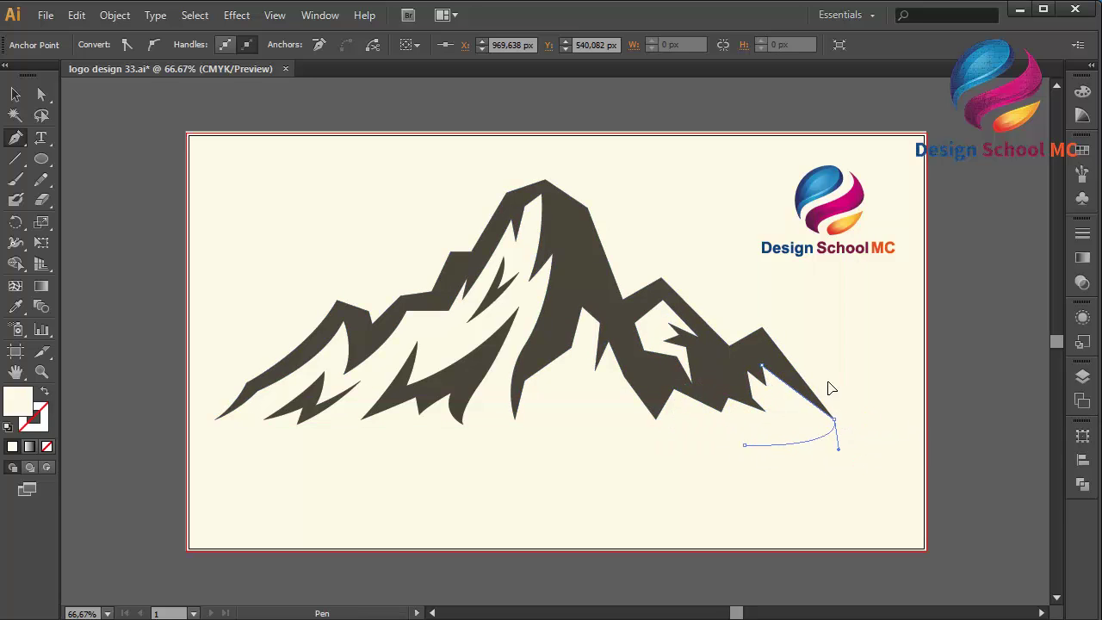
Subtract the jagged cream base shape from the dark mountain with Pathfinder Minus Front, and deselect the result.
{"action": "key", "text": "v"}
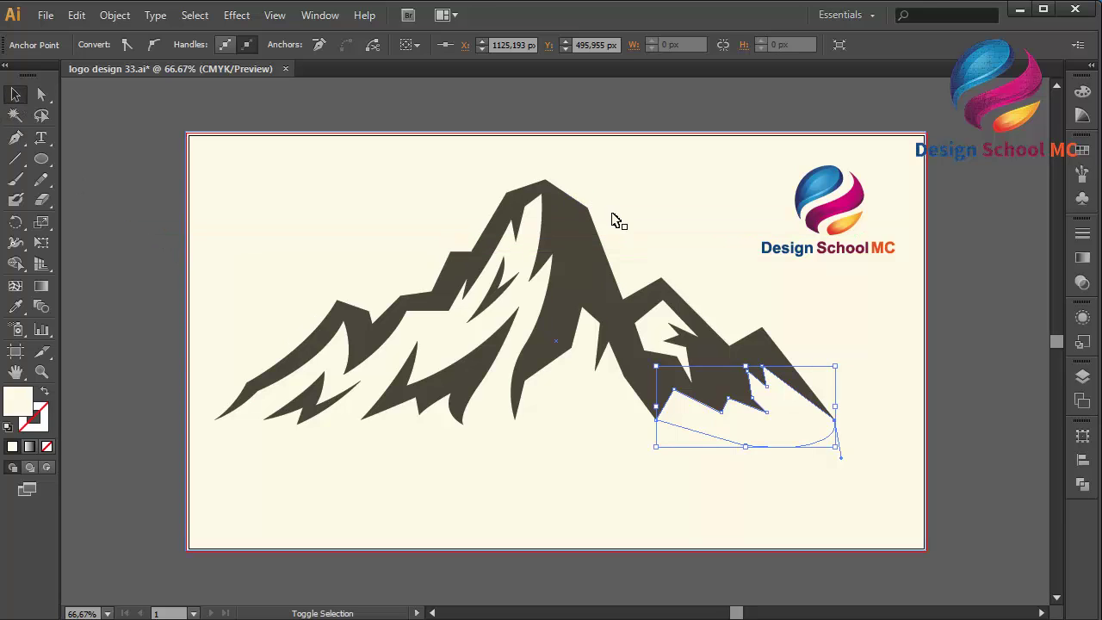
{"action": "left_click", "coordinate": [572, 251], "text": "shift"}
{"action": "left_click", "coordinate": [1083, 484]}
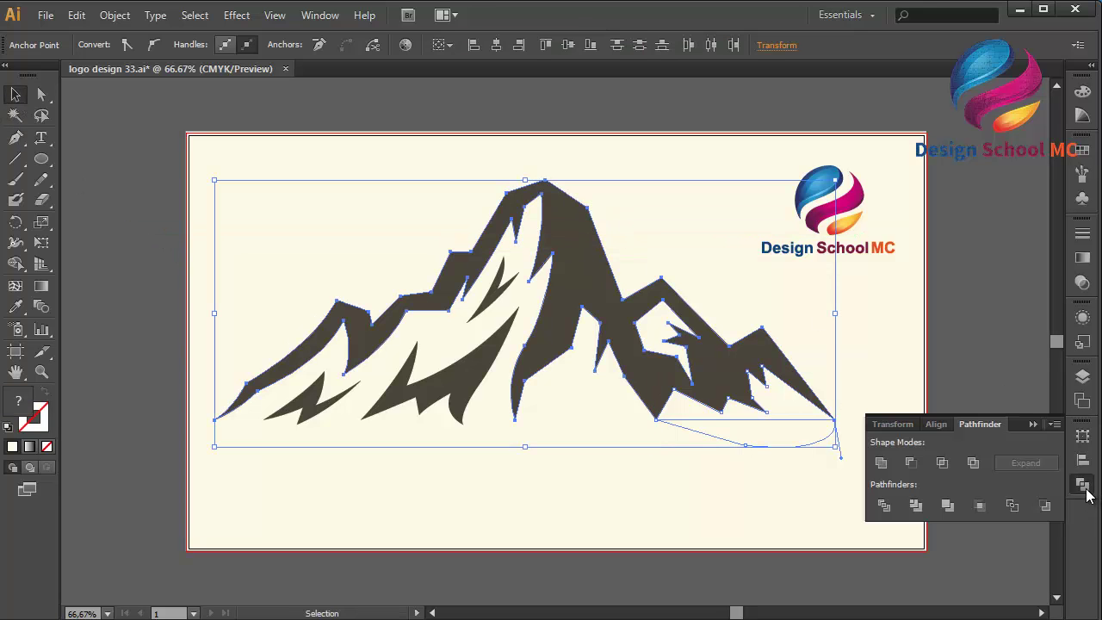
{"action": "left_click", "coordinate": [880, 463]}
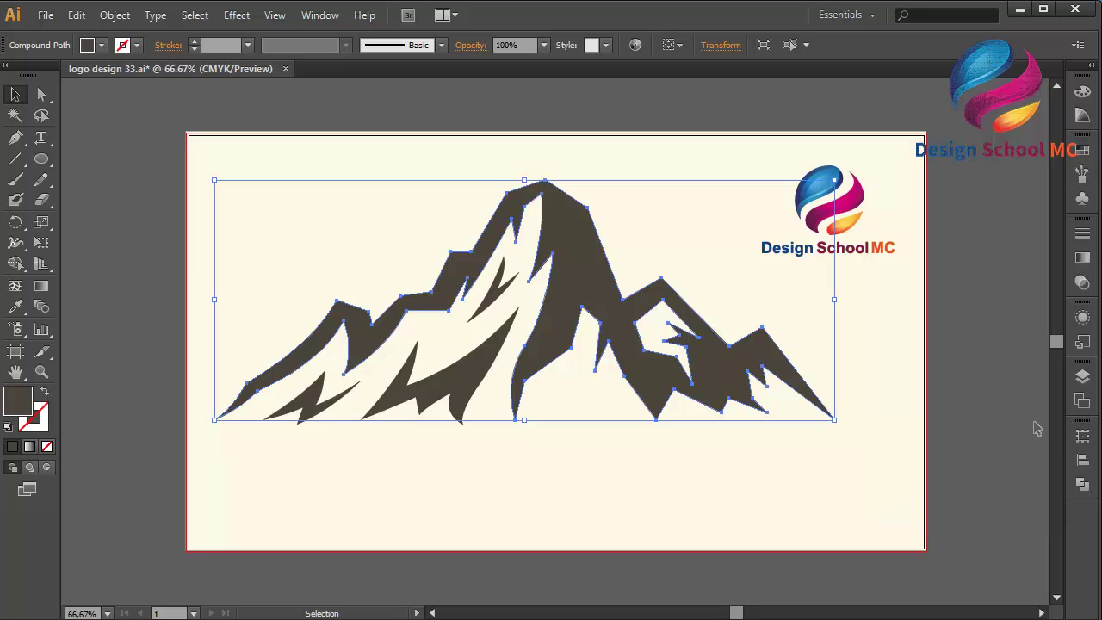
{"action": "left_click", "coordinate": [980, 429]}
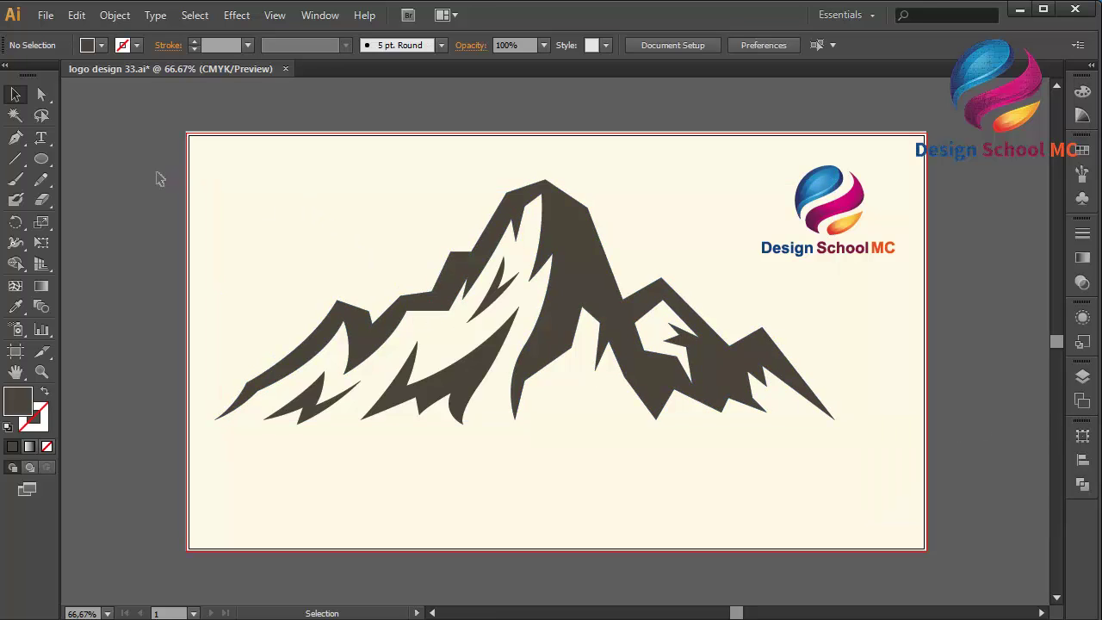
Select all the mountain shapes without the background rectangle, and group them.
{"action": "left_click_drag", "start_coordinate": [155, 177], "coordinate": [721, 432]}
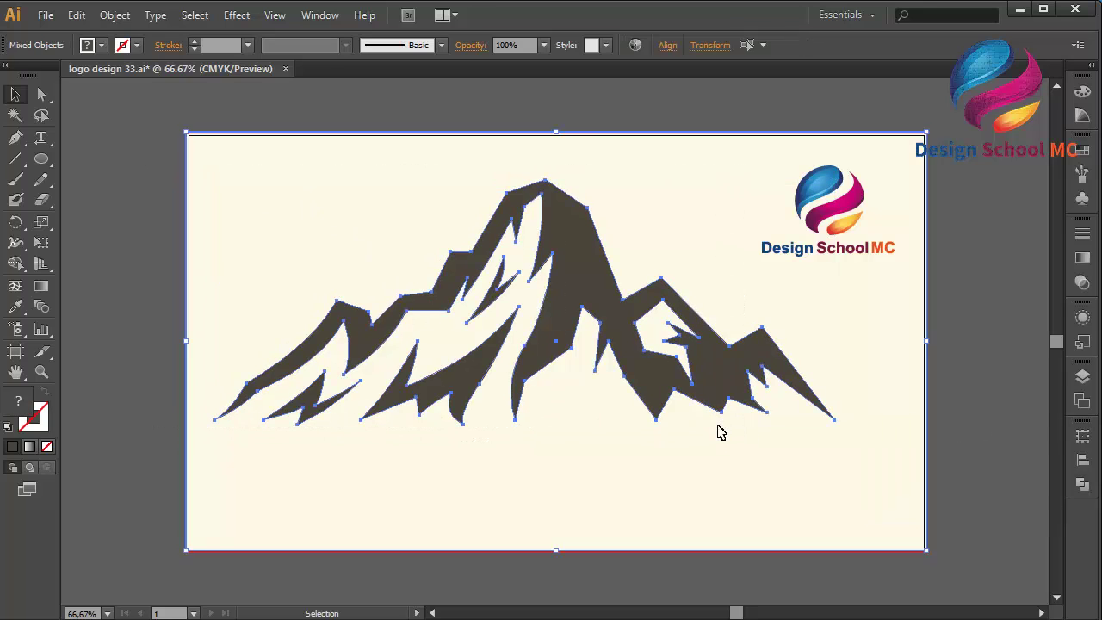
{"action": "left_click", "coordinate": [743, 436], "text": "shift"}
{"action": "right_click", "coordinate": [743, 435]}
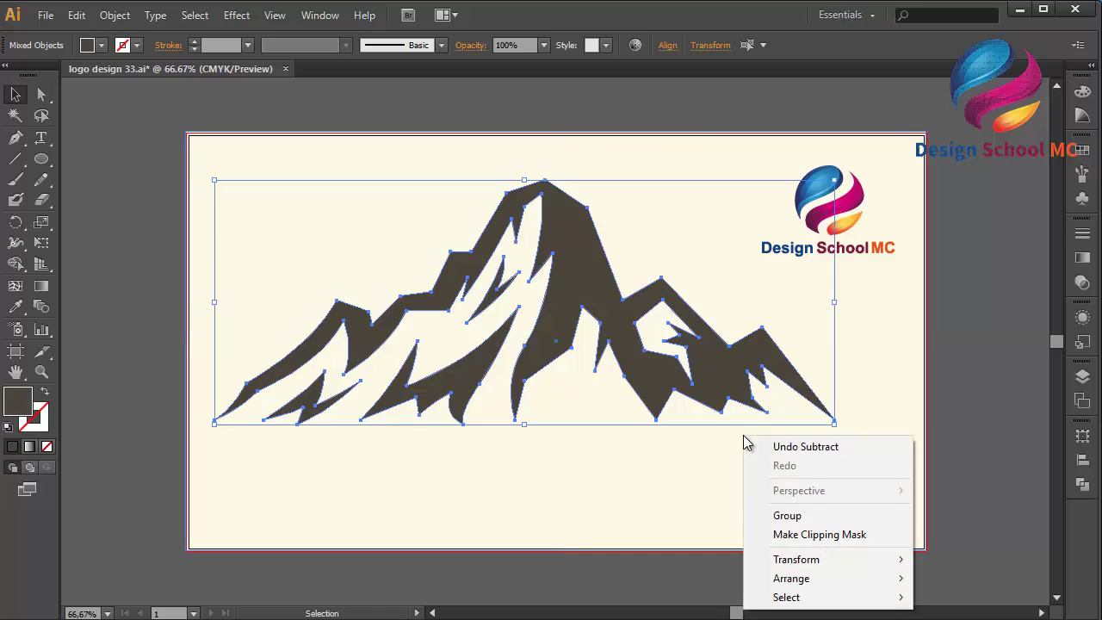
{"action": "left_click", "coordinate": [791, 516]}
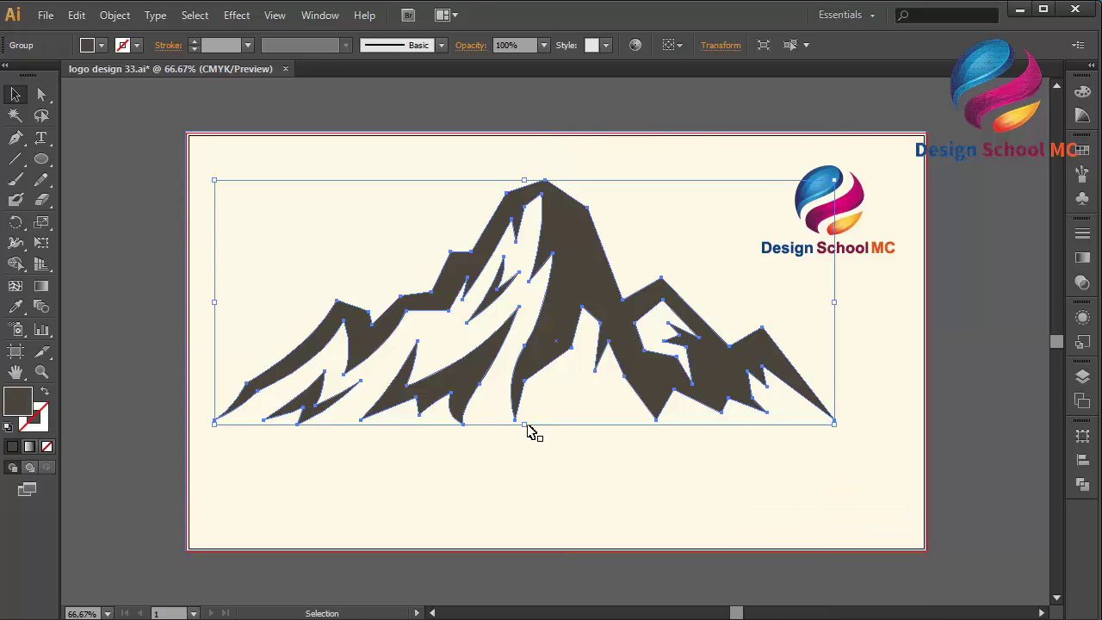
Scale the mountain group down proportionally to a bit over half the artboard's width, and place it in the upper middle of the artboard.
{"action": "left_click_drag", "start_coordinate": [524, 426], "coordinate": [551, 337]}
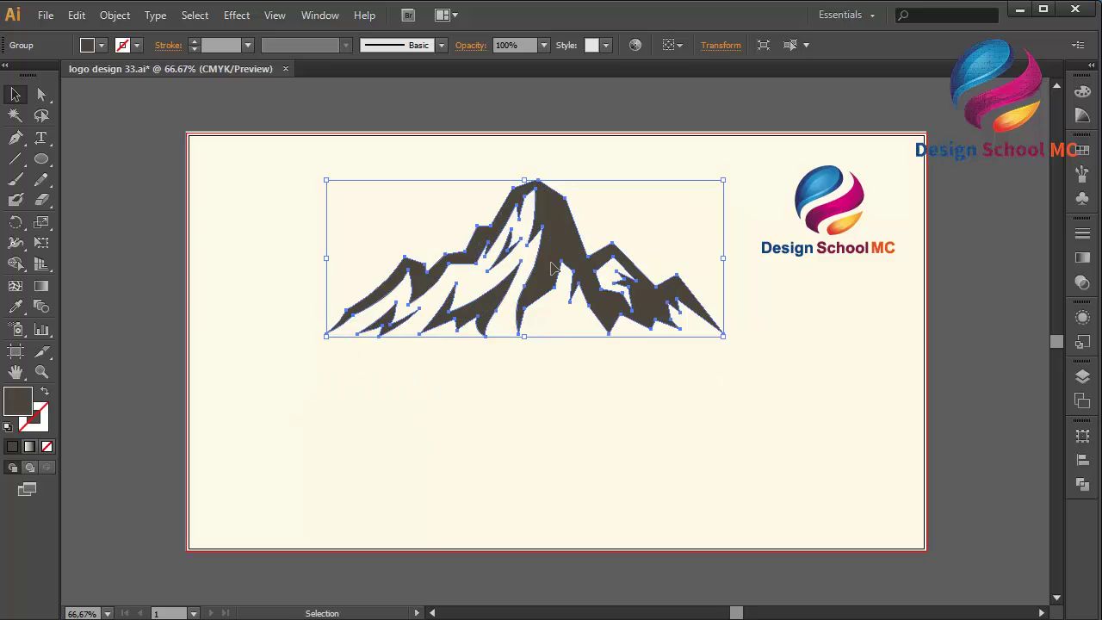
{"action": "left_click_drag", "start_coordinate": [555, 276], "coordinate": [572, 302]}
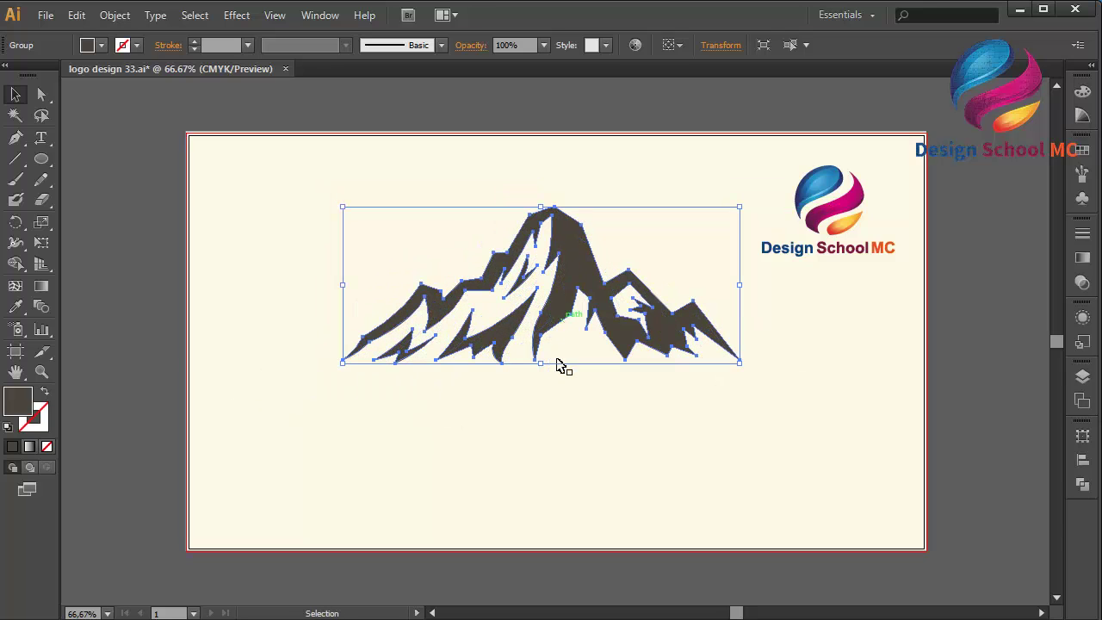
{"action": "left_click_drag", "start_coordinate": [542, 367], "coordinate": [542, 376]}
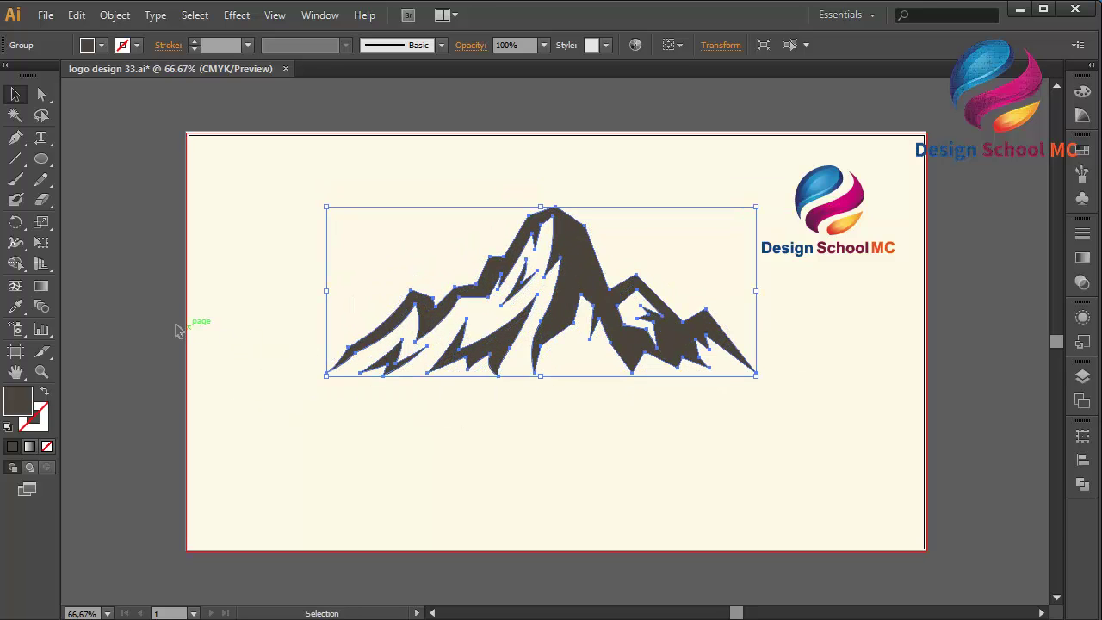
{"action": "left_click", "coordinate": [143, 288]}
Add the text "mountain" below the artboard and enlarge it to roughly the mountain's width.
{"action": "left_click", "coordinate": [40, 139]}
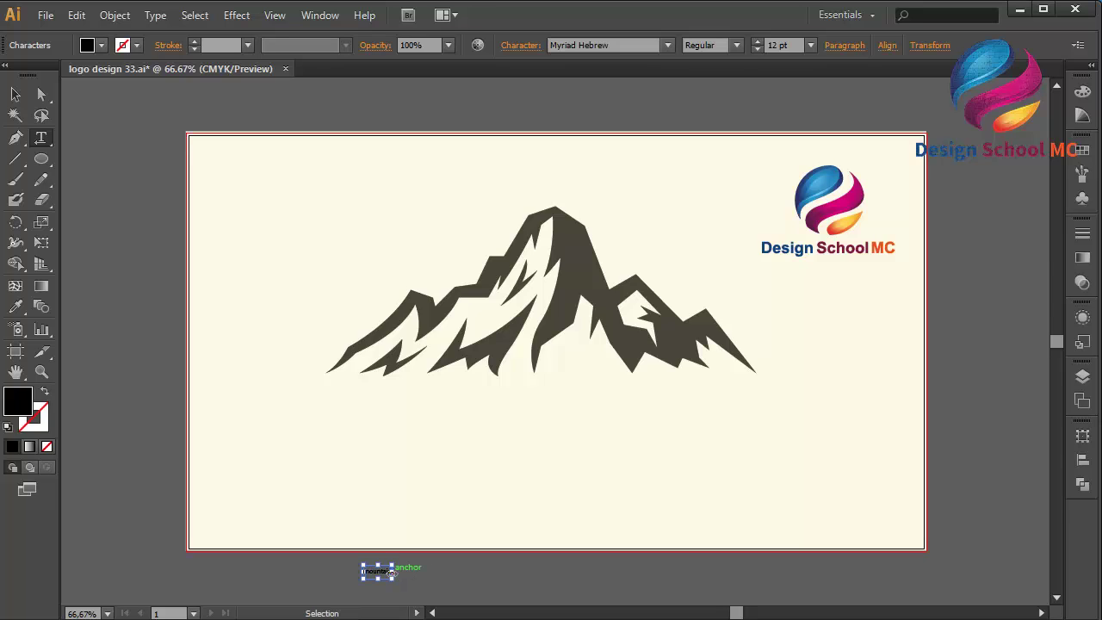
{"action": "left_click_drag", "start_coordinate": [392, 571], "coordinate": [809, 587]}
{"action": "key", "text": "ctrl+shift+a"}
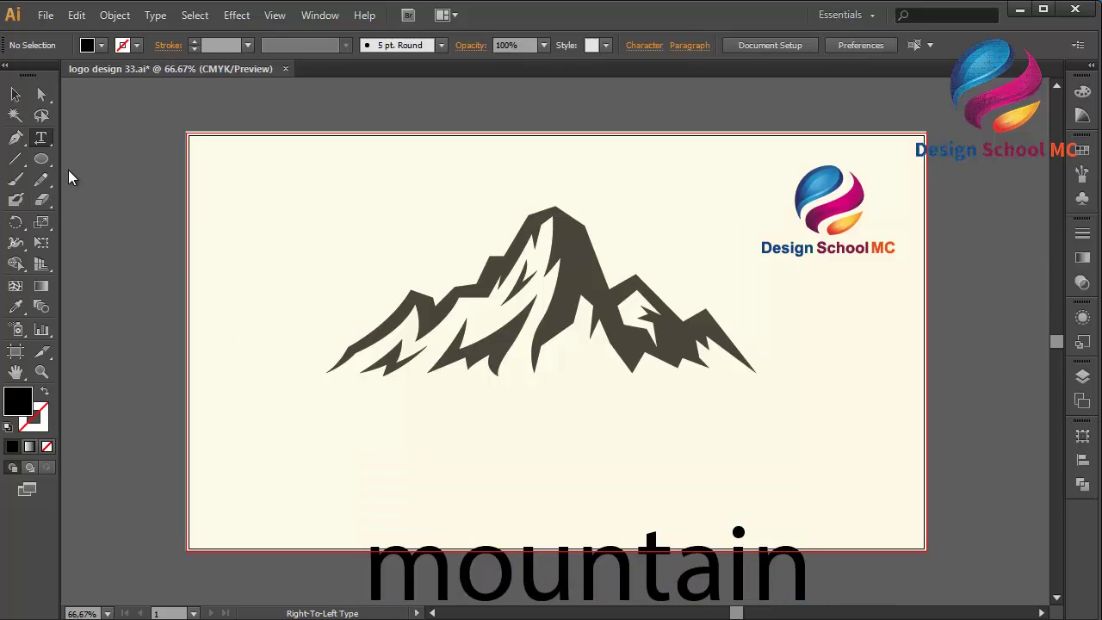
Move the word "mountain" directly beneath the illustration, scale it down to about 157.88 pt, and center it under the mountain.
{"action": "left_click", "coordinate": [16, 94]}
{"action": "left_click_drag", "start_coordinate": [631, 568], "coordinate": [589, 418]}
{"action": "key", "text": "ctrl+shift+a"}
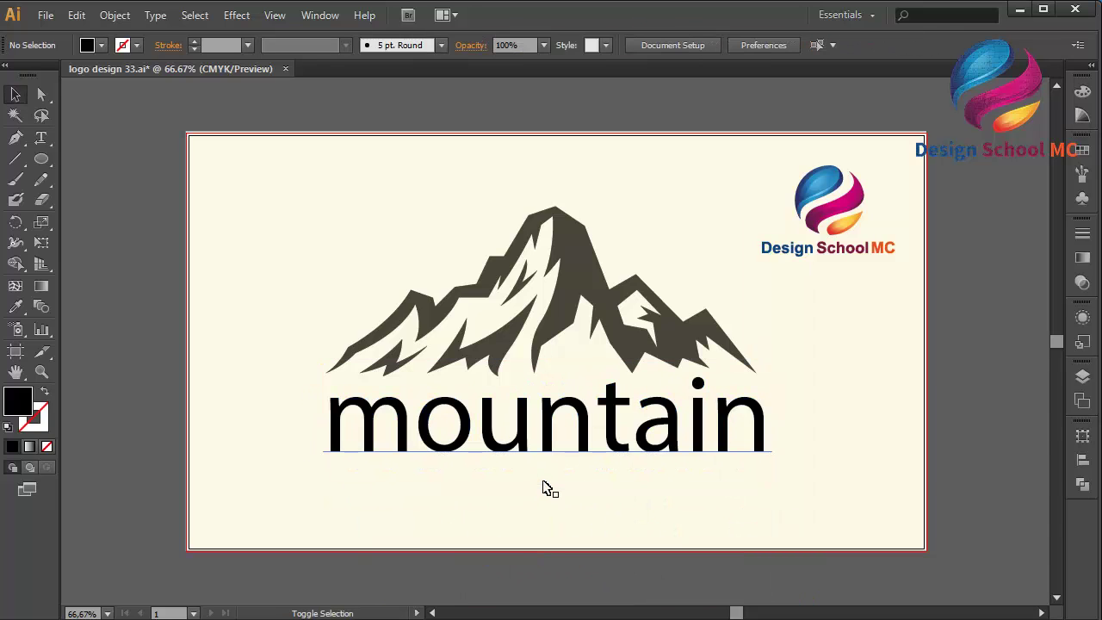
{"action": "left_click", "coordinate": [545, 430]}
{"action": "left_click_drag", "start_coordinate": [549, 482], "coordinate": [551, 465]}
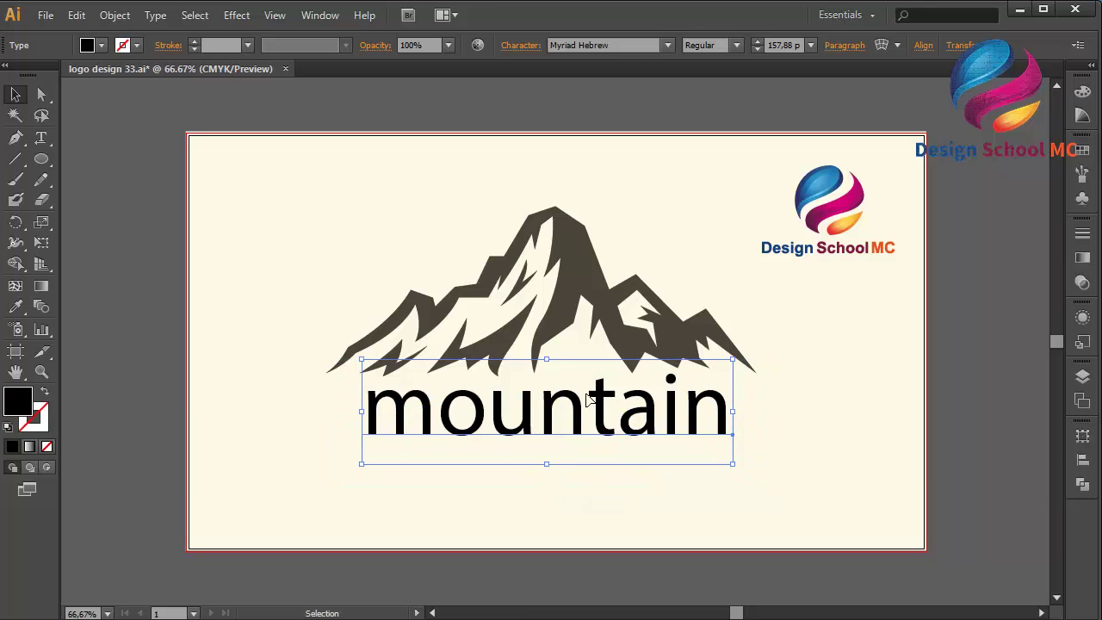
{"action": "left_click_drag", "start_coordinate": [585, 405], "coordinate": [582, 406]}
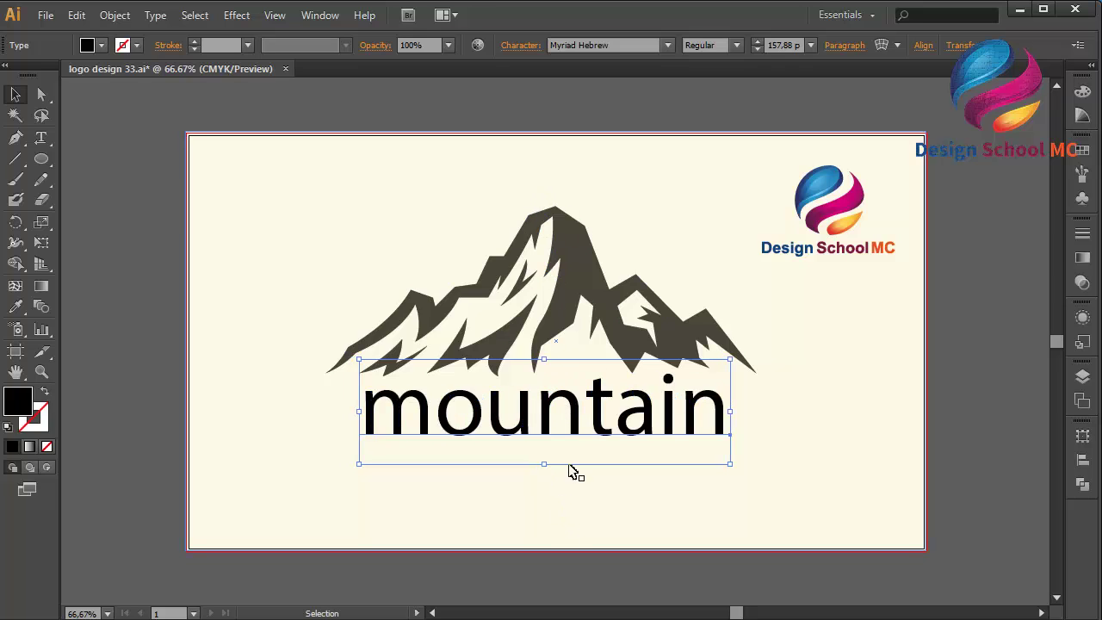
Copy the mountain group's fill color code 49443C from the Color Picker without changing the fill.
{"action": "left_click", "coordinate": [551, 320]}
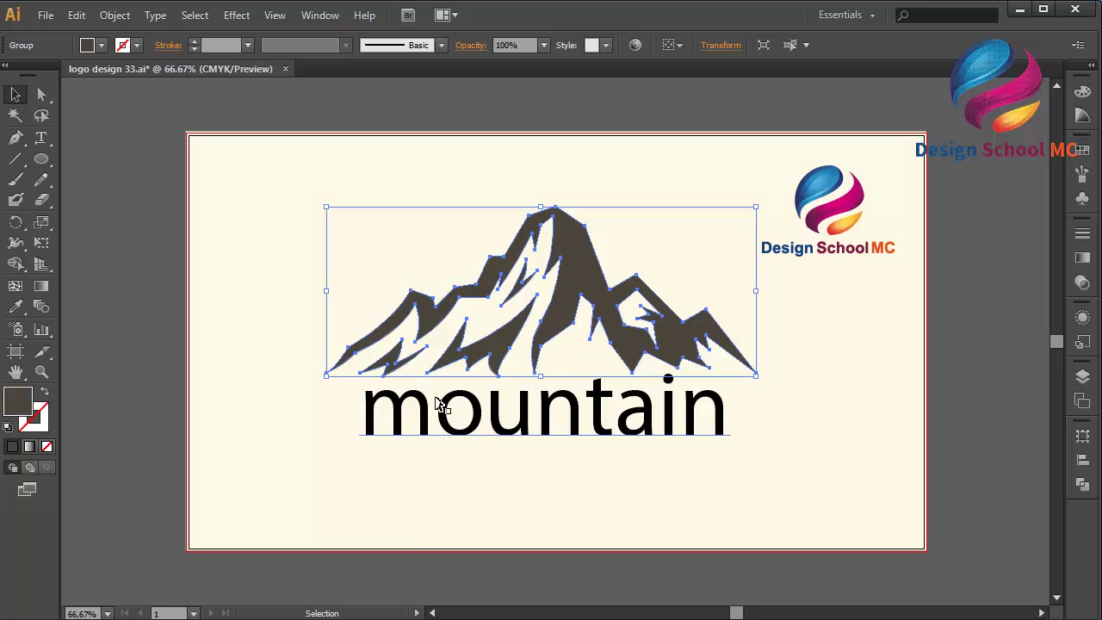
{"action": "double_click", "coordinate": [21, 401]}
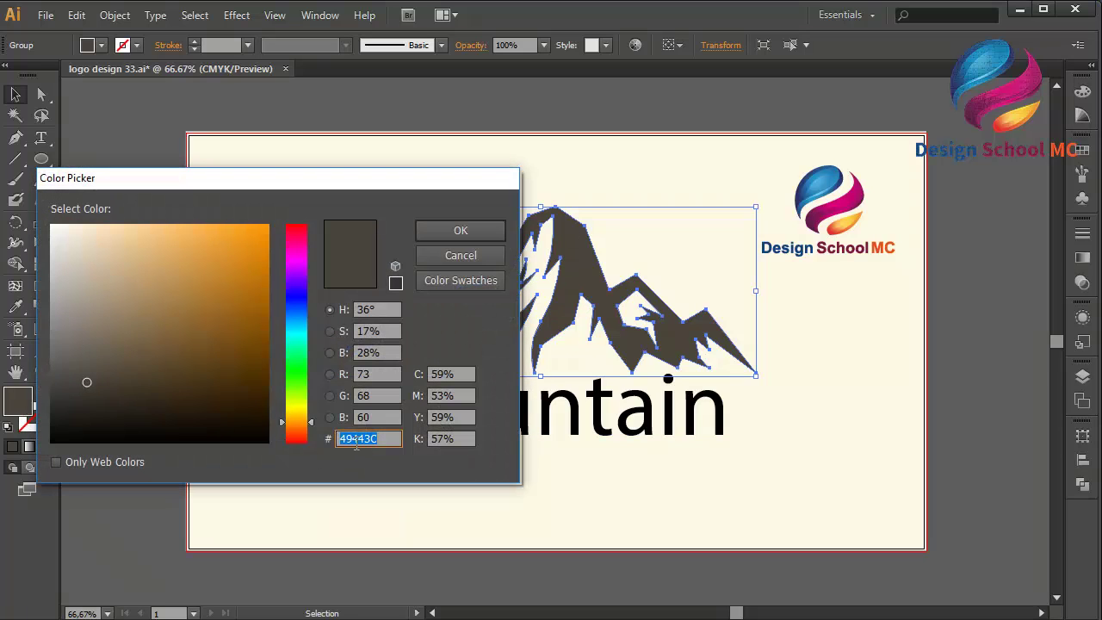
{"action": "right_click", "coordinate": [358, 438]}
{"action": "left_click", "coordinate": [256, 256]}
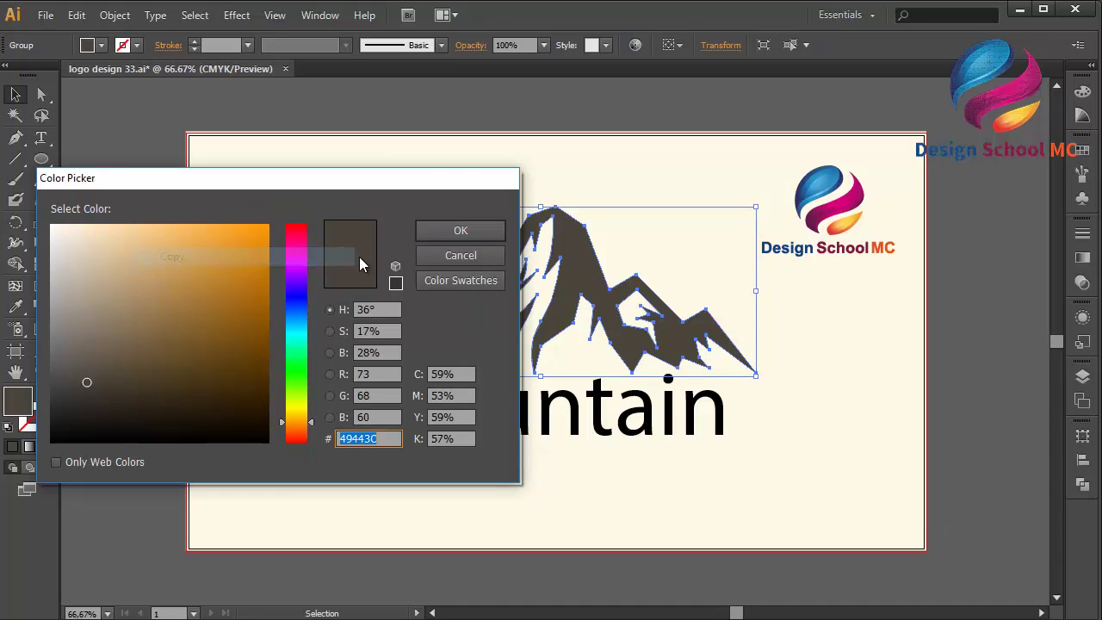
{"action": "left_click", "coordinate": [435, 256]}
Set the fill of the "mountain" text to the copied color 49443C.
{"action": "left_click", "coordinate": [510, 464]}
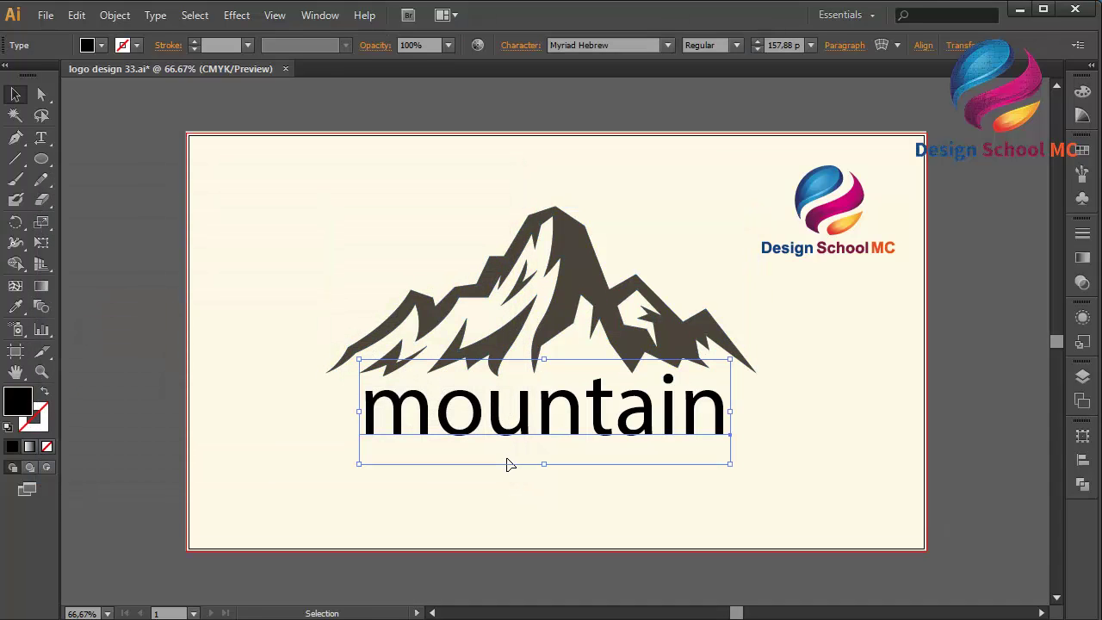
{"action": "double_click", "coordinate": [31, 411]}
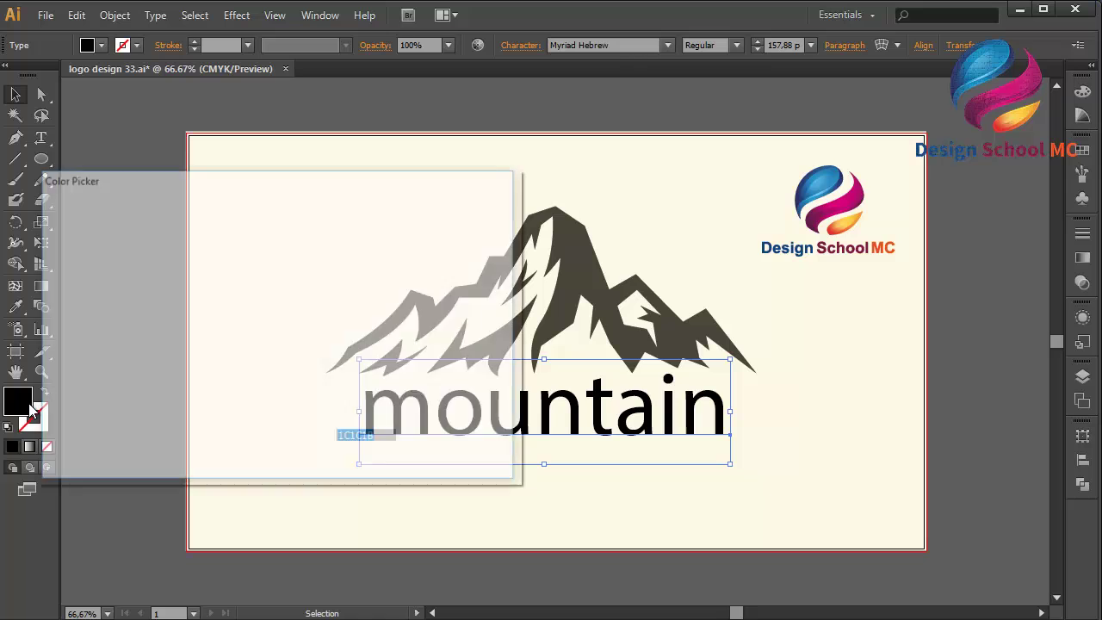
{"action": "right_click", "coordinate": [373, 435]}
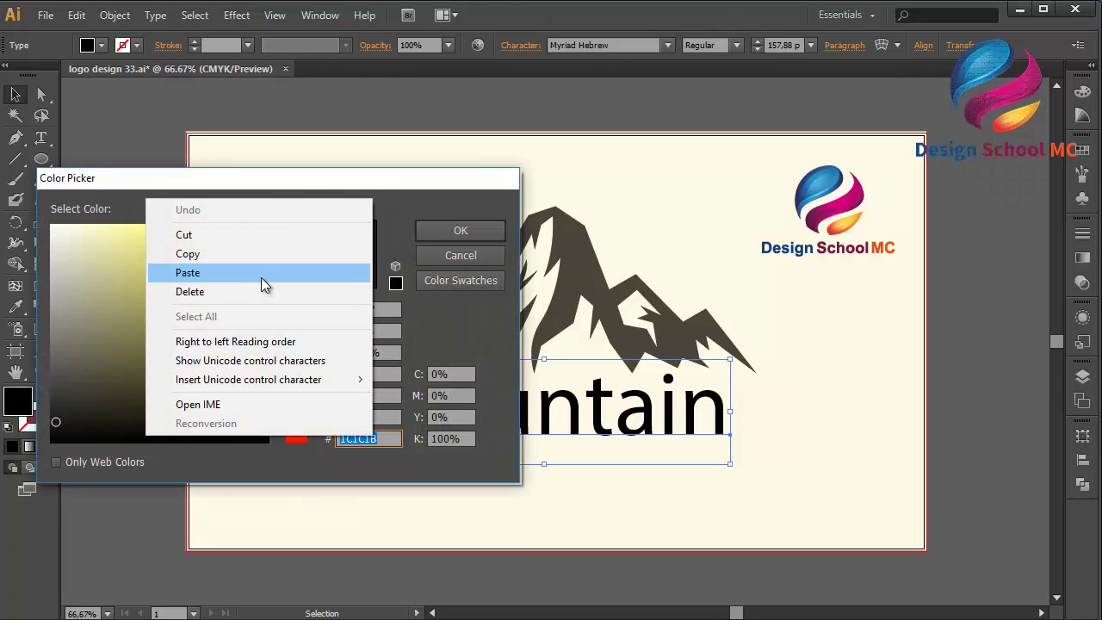
{"action": "left_click", "coordinate": [262, 273]}
{"action": "left_click", "coordinate": [451, 231]}
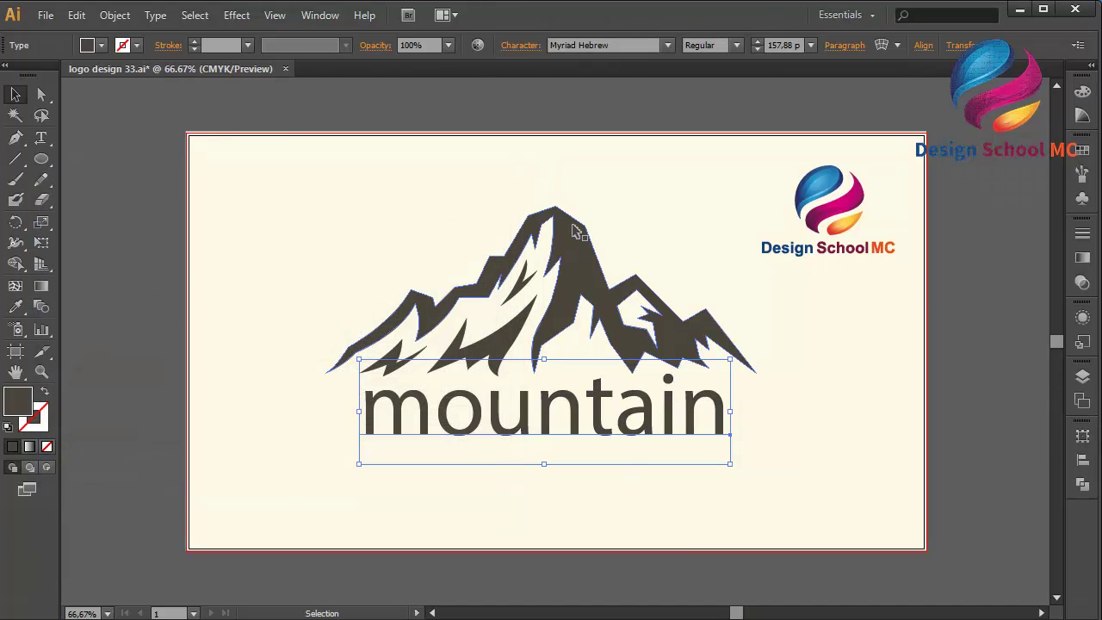
Try different typefaces on the "mountain" text and set its font to Segoe Print.
{"action": "left_click", "coordinate": [667, 45]}
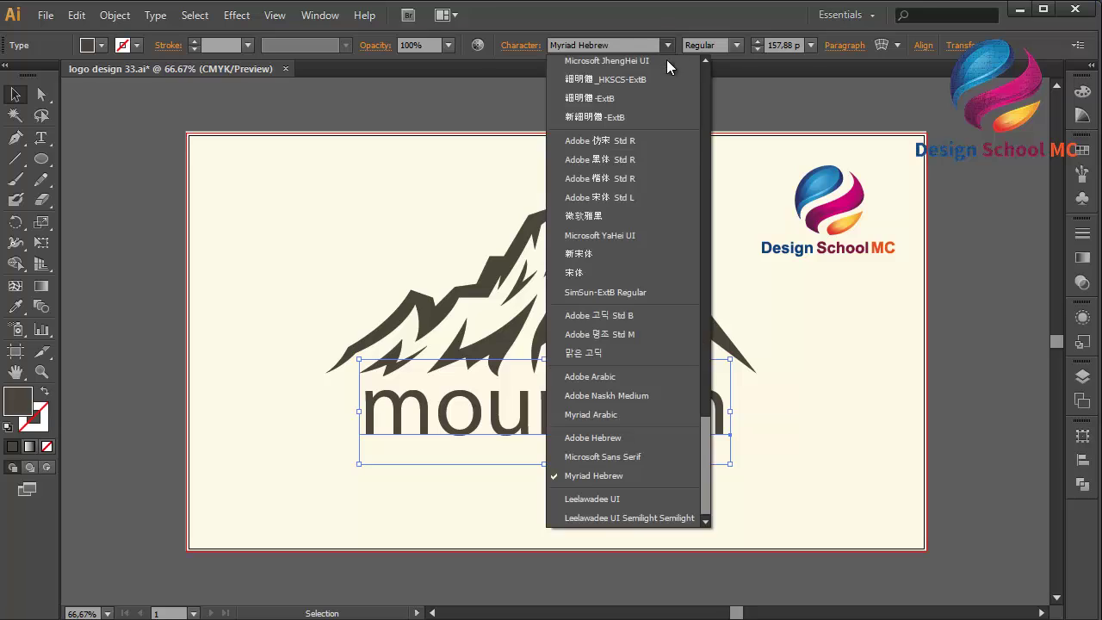
{"action": "left_click", "coordinate": [707, 169]}
{"action": "left_click", "coordinate": [660, 146]}
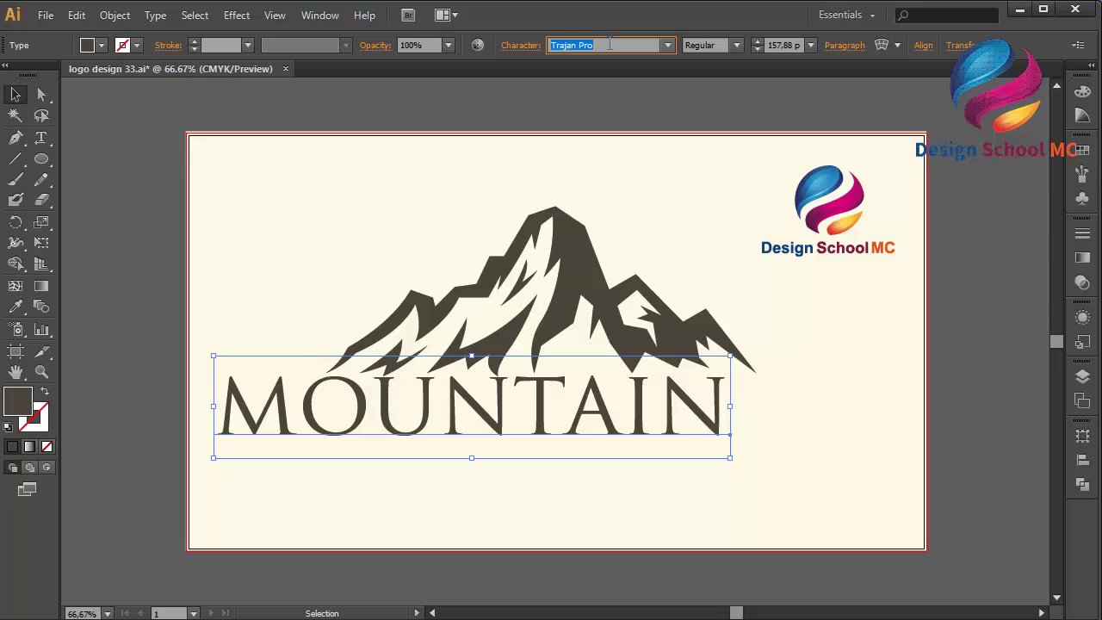
{"action": "key", "text": "Down"}
{"action": "key", "text": "Up"}
{"action": "key", "text": "Up"}
{"action": "key", "text": "Up"}
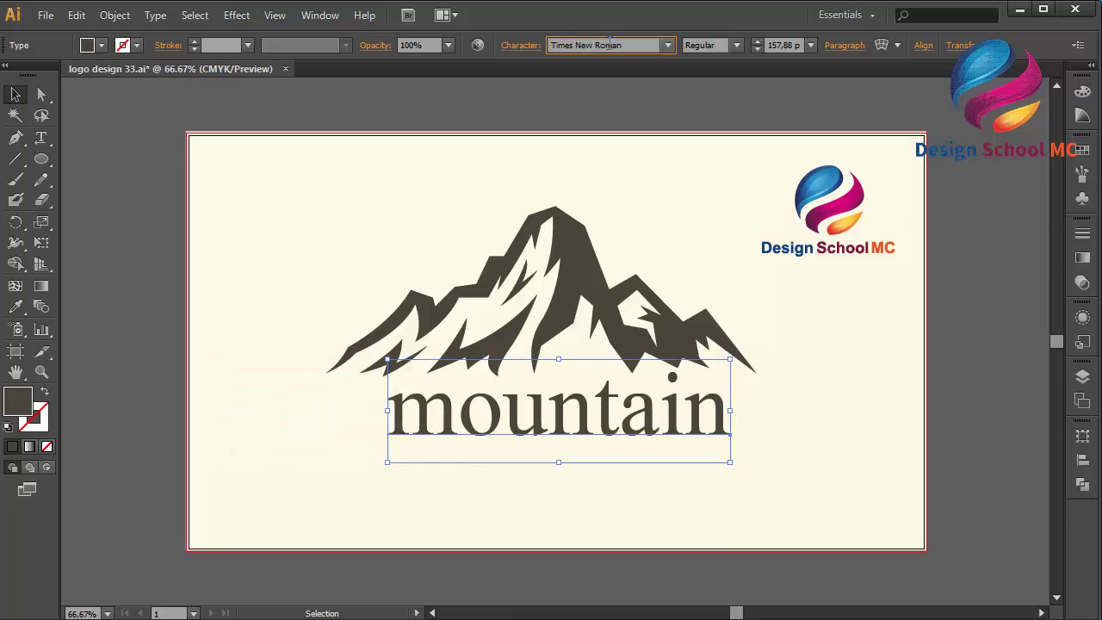
{"action": "key", "text": "Up"}
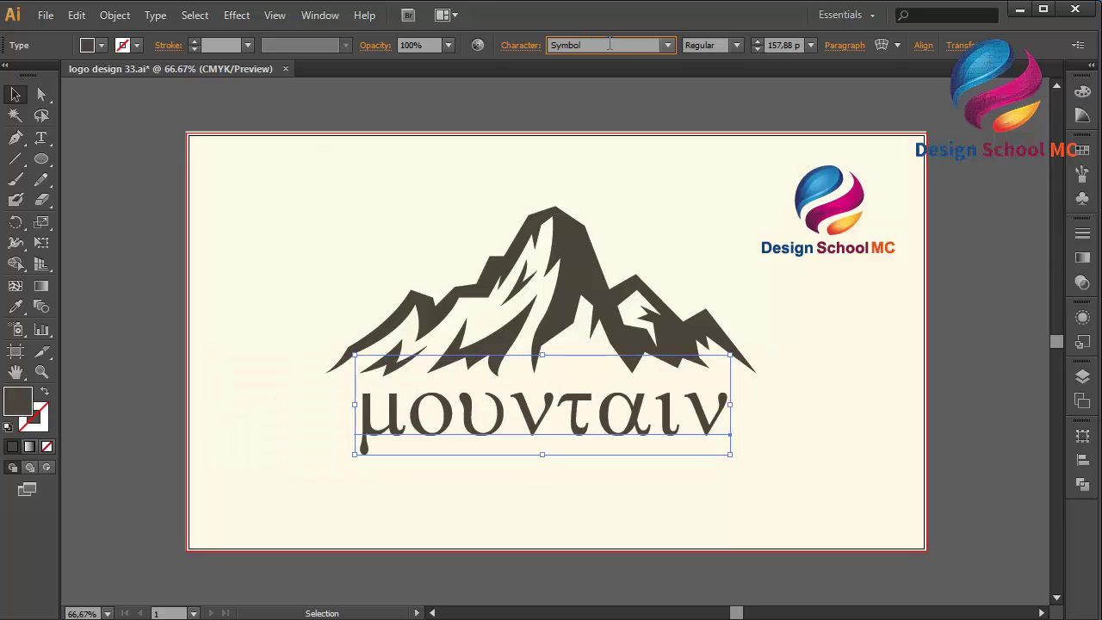
{"action": "key", "text": "Down"}
{"action": "key", "text": "Up"}
{"action": "key", "text": "Up"}
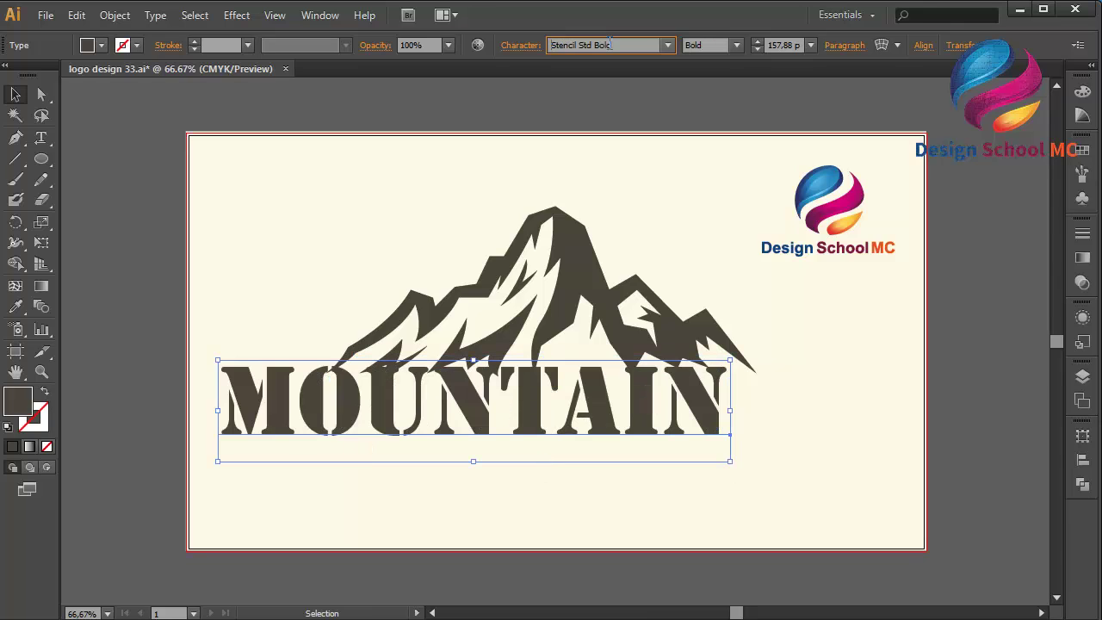
{"action": "key", "text": "Up"}
{"action": "key", "text": "Up"}
{"action": "key", "text": "Up"}
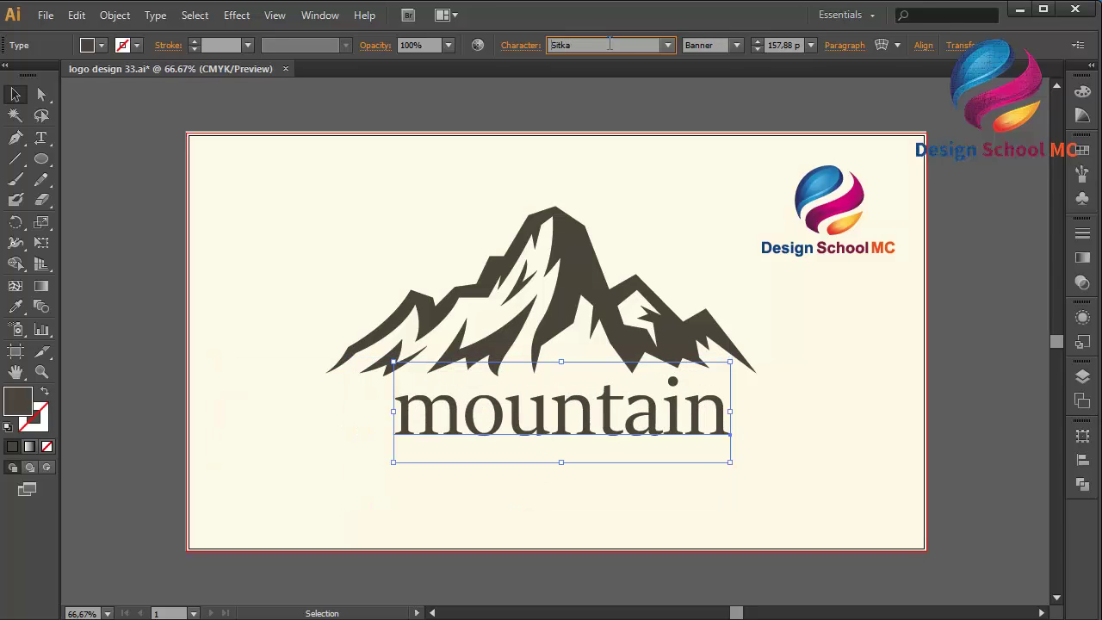
{"action": "key", "text": "Down"}
{"action": "key", "text": "Up"}
{"action": "key", "text": "Up"}
{"action": "key", "text": "Up"}
{"action": "key", "text": "Up"}
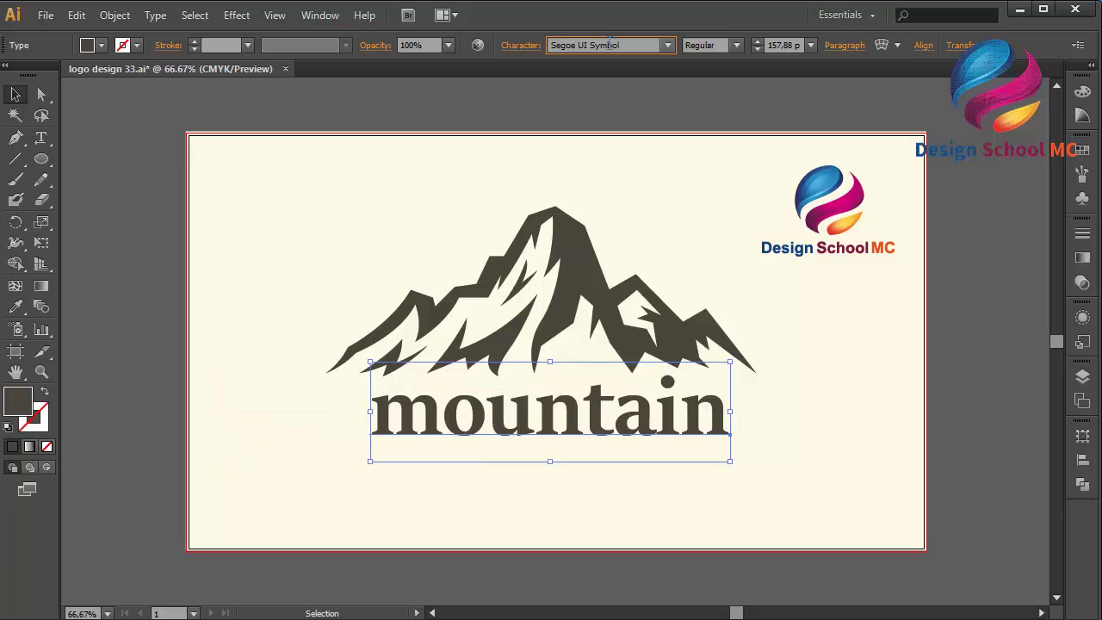
{"action": "key", "text": "Up"}
{"action": "key", "text": "Up"}
{"action": "key", "text": "Up"}
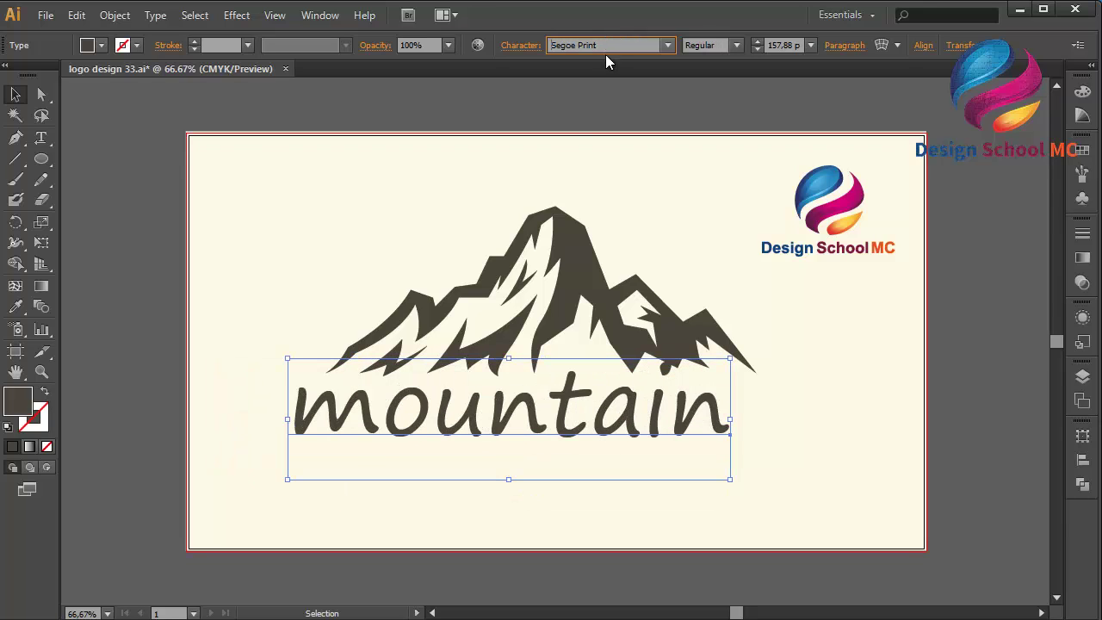
Move the word "mountain" to centre it under the illustration and scale it down to 148.9 pt.
{"action": "left_click", "coordinate": [552, 349]}
{"action": "left_click_drag", "start_coordinate": [530, 431], "coordinate": [555, 428]}
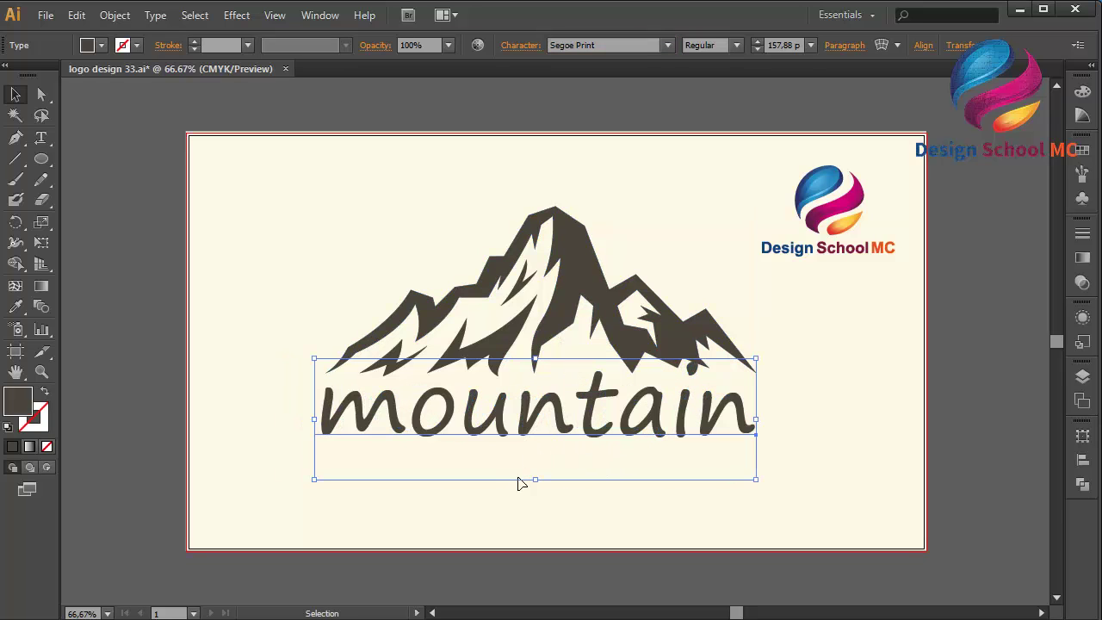
{"action": "left_click_drag", "start_coordinate": [535, 479], "coordinate": [536, 473]}
Nudge the "mountain" text vertically and slightly to the right to fine-tune its position under the mountain, and deselect it.
{"action": "key", "text": "Down"}
{"action": "key", "text": "Down"}
{"action": "key", "text": "Down"}
{"action": "key", "text": "Down"}
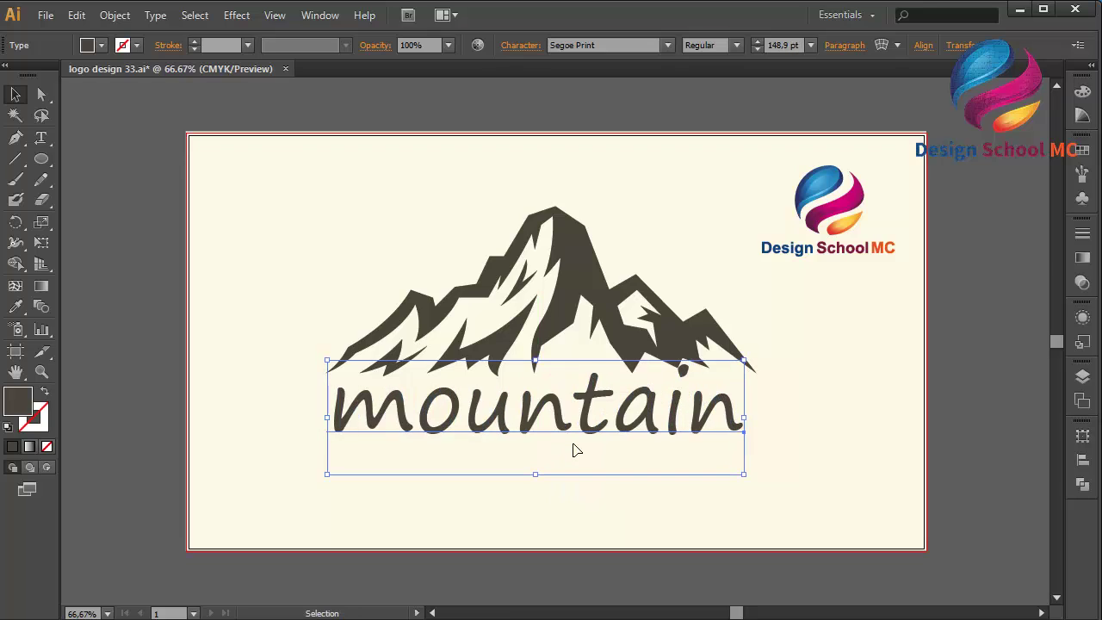
{"action": "key", "text": "Up"}
{"action": "key", "text": "Up"}
{"action": "key", "text": "Up"}
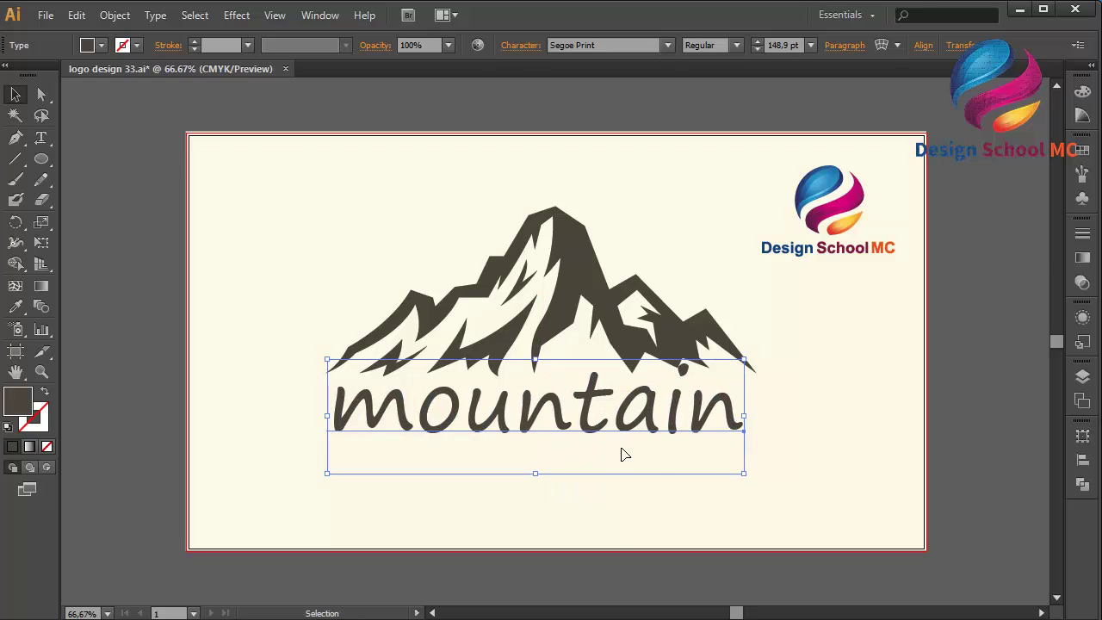
{"action": "key", "text": "Right"}
{"action": "key", "text": "Right"}
{"action": "key", "text": "Right"}
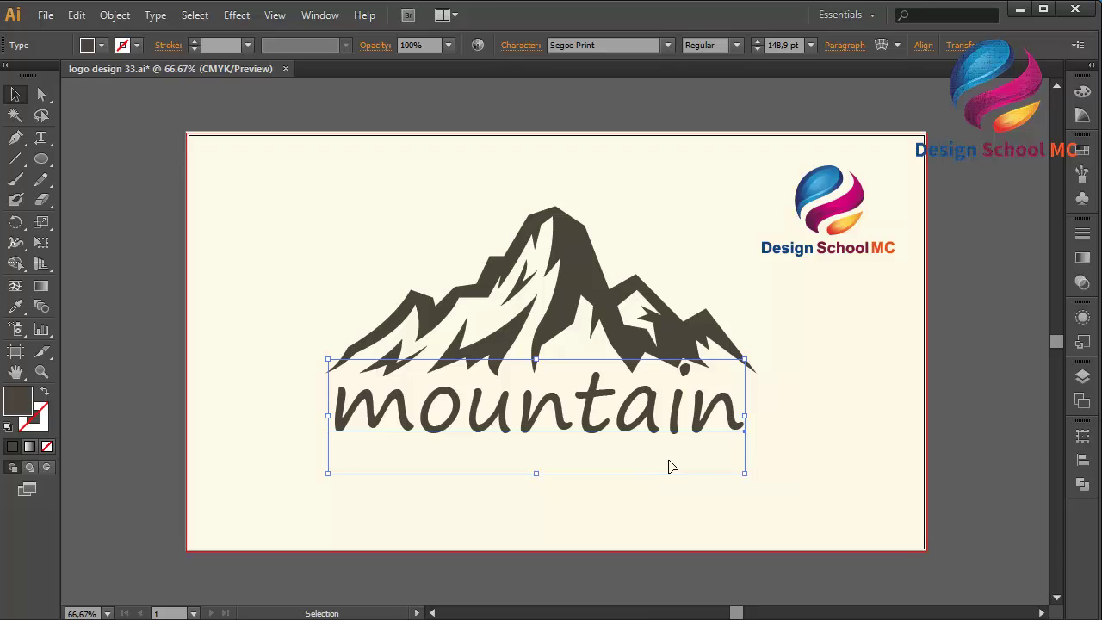
{"action": "left_click", "coordinate": [225, 324]}
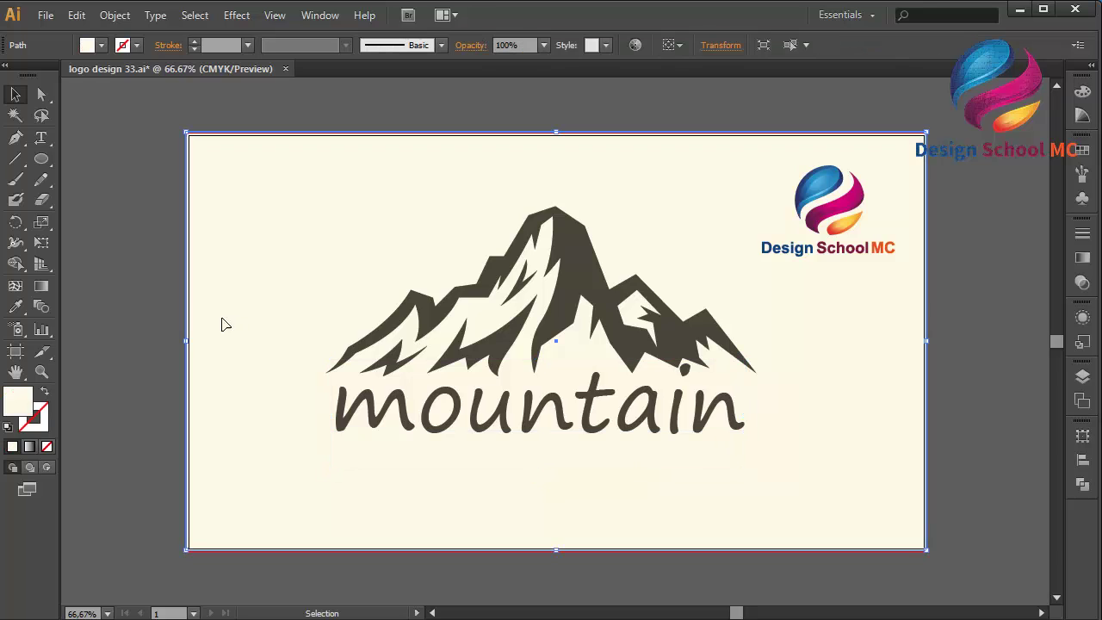
Draw a small cream rectangle over the dot of the "i" and raise its upper corners to cover more of the dot.
{"action": "left_click_drag", "start_coordinate": [41, 158], "coordinate": [107, 159]}
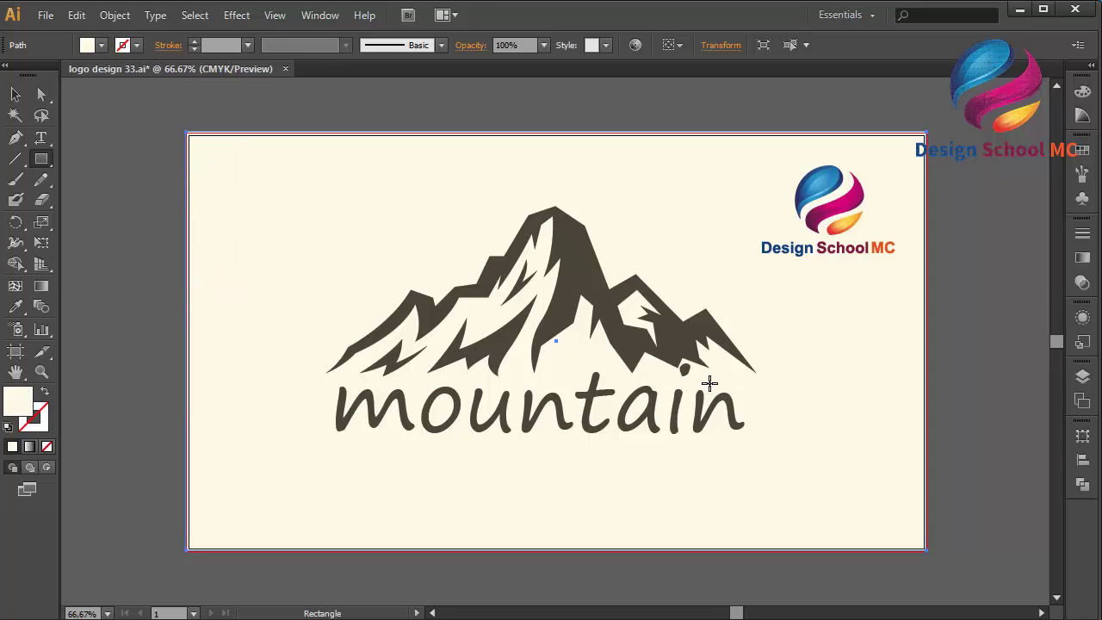
{"action": "key", "text": "ctrl+plus"}
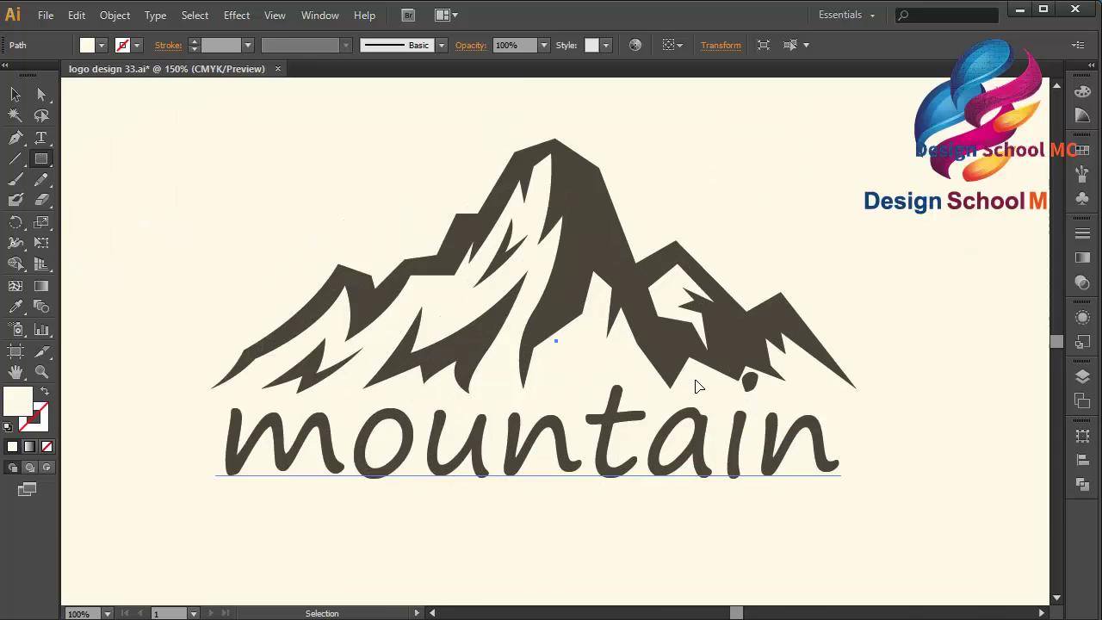
{"action": "key", "text": "ctrl+plus"}
{"action": "key", "text": "ctrl+plus"}
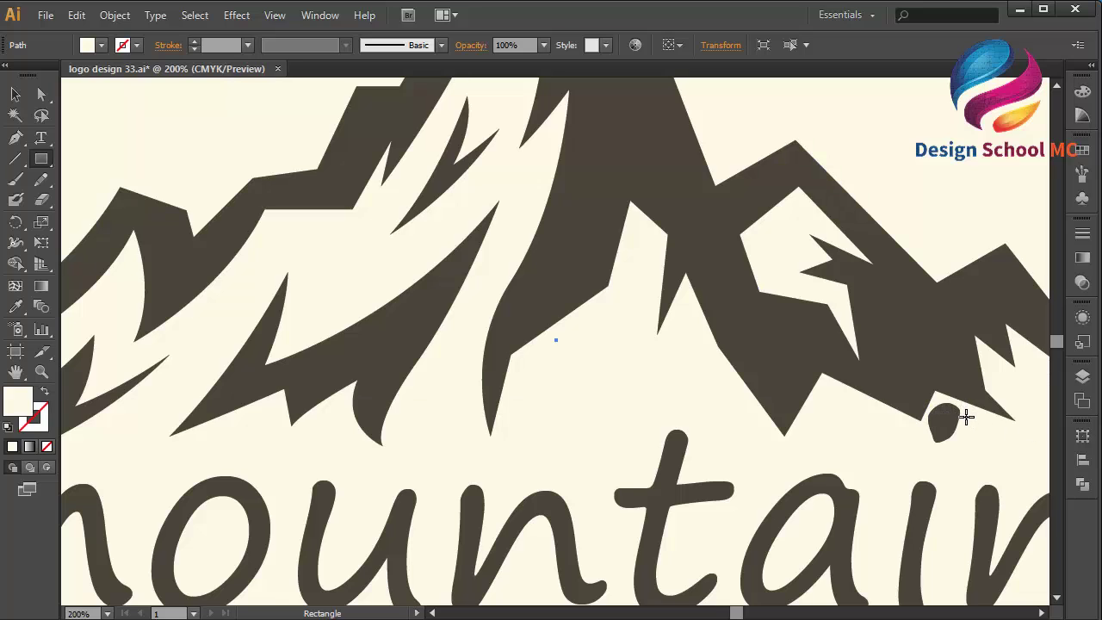
{"action": "left_click_drag", "start_coordinate": [967, 419], "coordinate": [930, 457]}
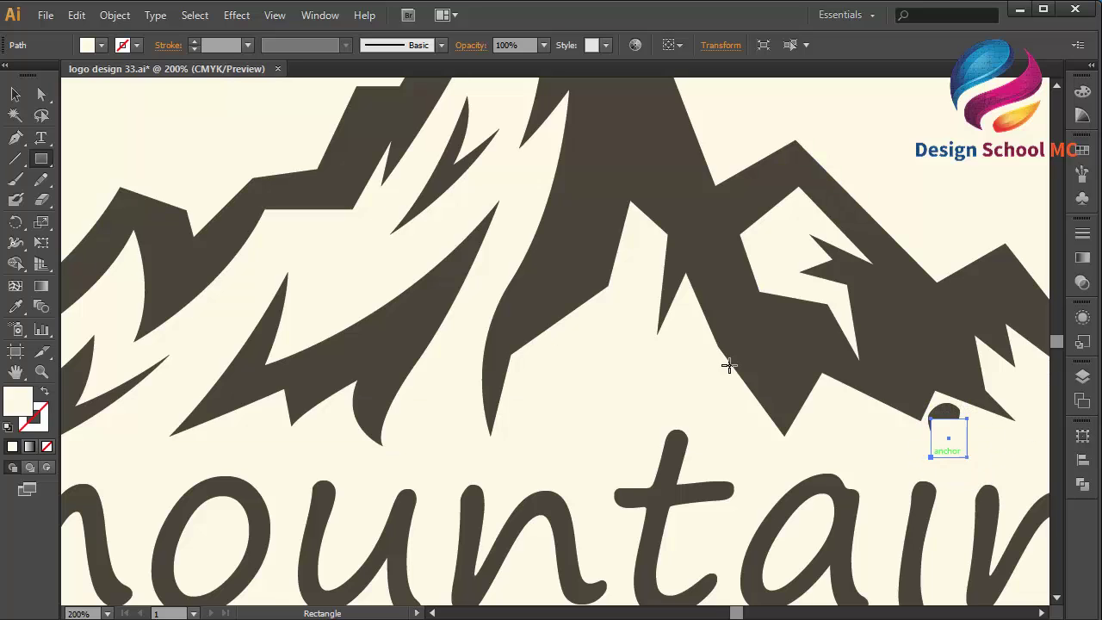
{"action": "left_click", "coordinate": [39, 99]}
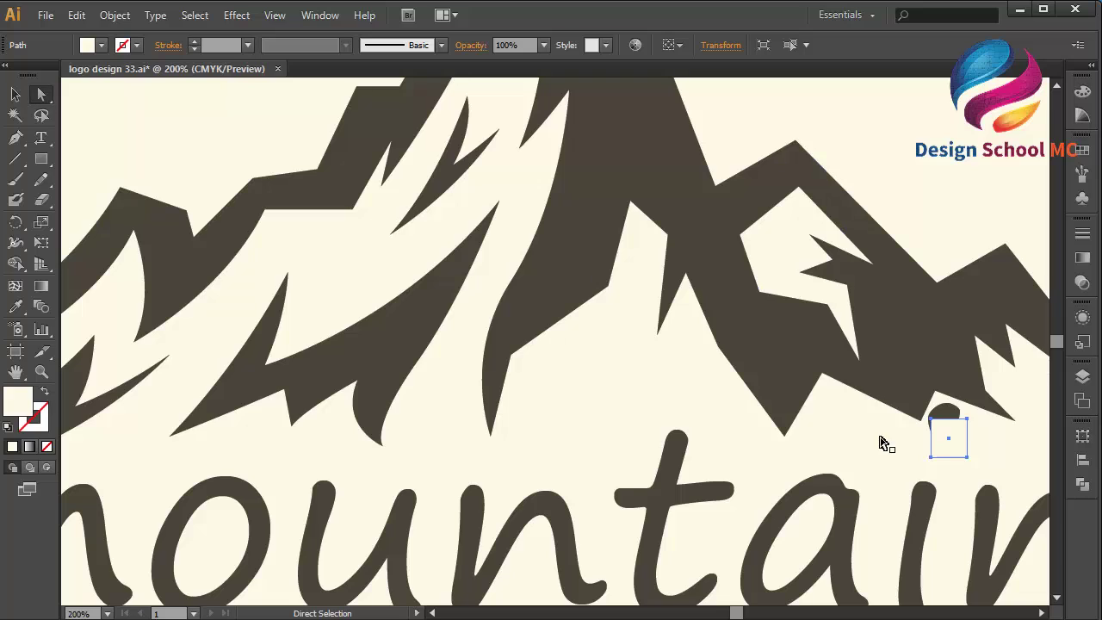
{"action": "left_click_drag", "start_coordinate": [929, 422], "coordinate": [961, 409]}
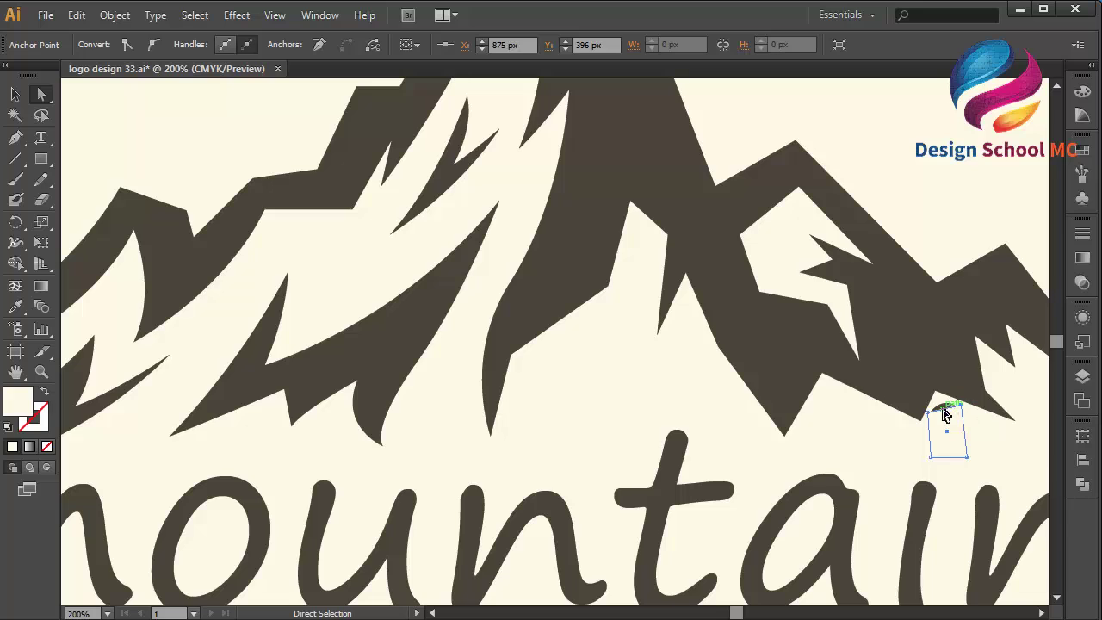
Draw a small cream circle, place it over the dot of the "i" to hide it, and deselect.
{"action": "left_click_drag", "start_coordinate": [41, 159], "coordinate": [99, 207]}
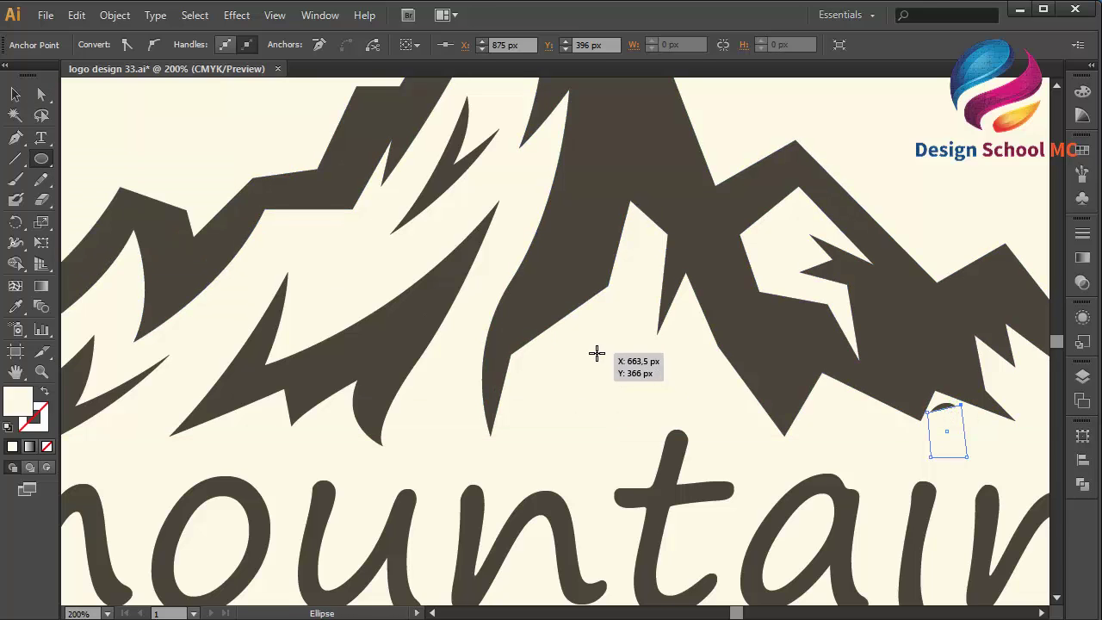
{"action": "mouse_move", "coordinate": [596, 353]}
{"action": "left_mouse_down"}
{"action": "mouse_move", "coordinate": [636, 379]}
{"action": "mouse_move", "coordinate": [979, 437]}
{"action": "mouse_move", "coordinate": [958, 435]}
{"action": "left_mouse_up"}
{"action": "left_click", "coordinate": [19, 95]}
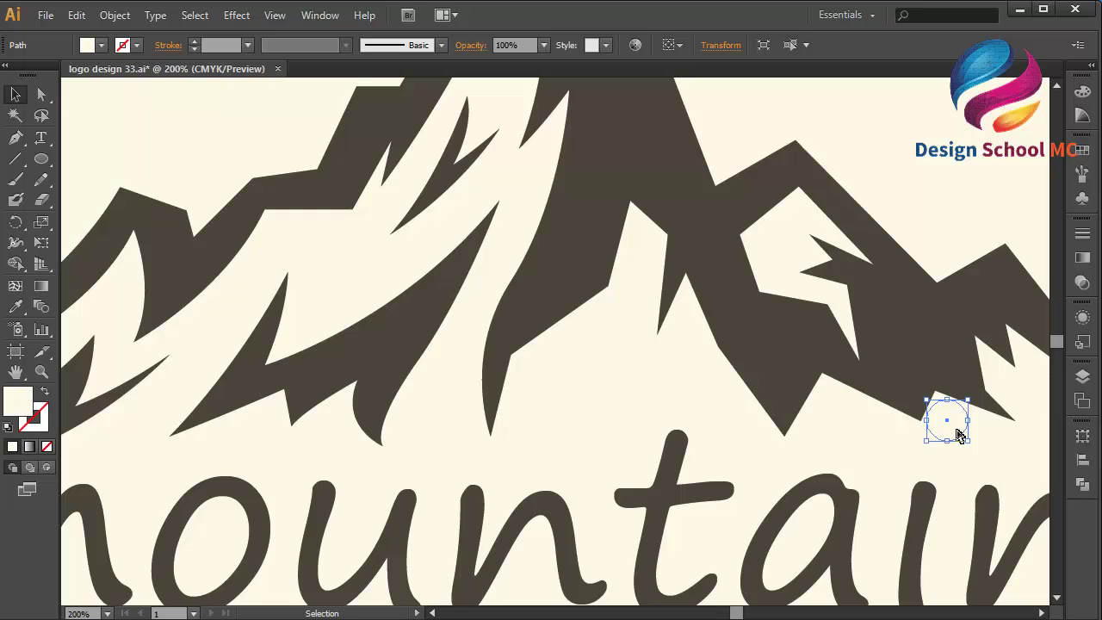
{"action": "key", "text": "ctrl+0"}
{"action": "left_click", "coordinate": [947, 385]}
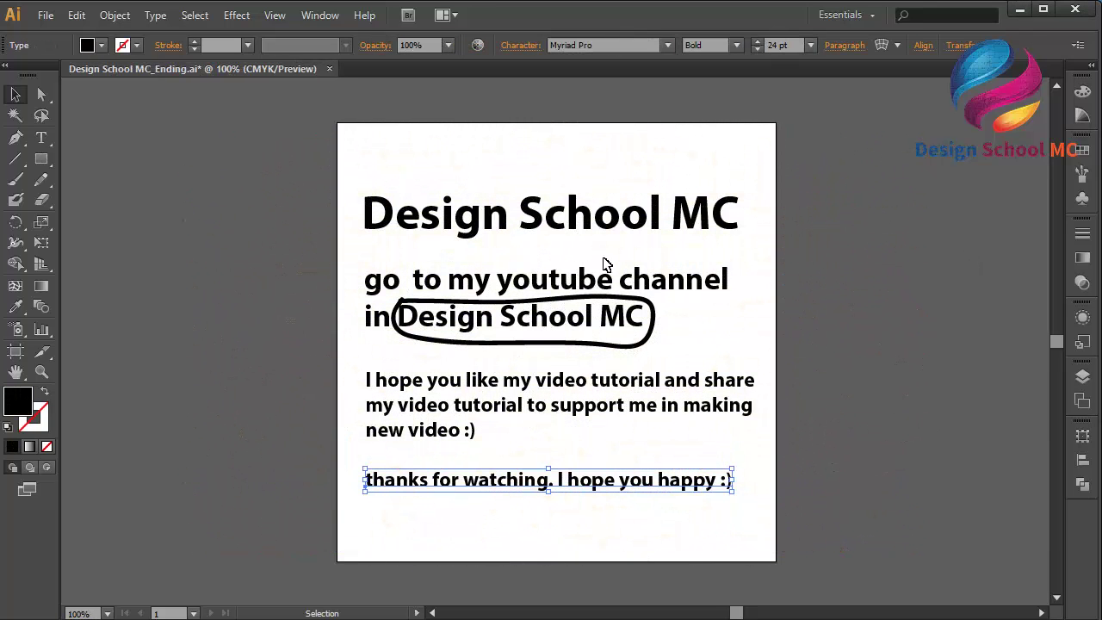
Set the fill of the "Design School MC" heading to dark red 990000.
{"action": "left_click", "coordinate": [583, 216]}
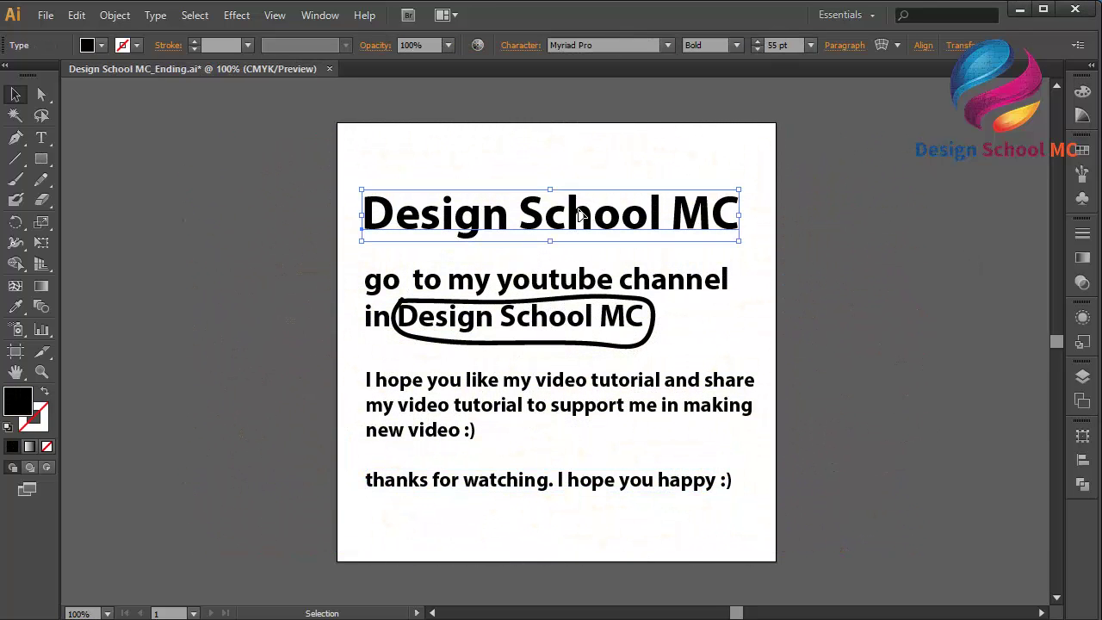
{"action": "left_click", "coordinate": [1081, 150]}
{"action": "left_click", "coordinate": [1032, 139]}
{"action": "double_click", "coordinate": [27, 402]}
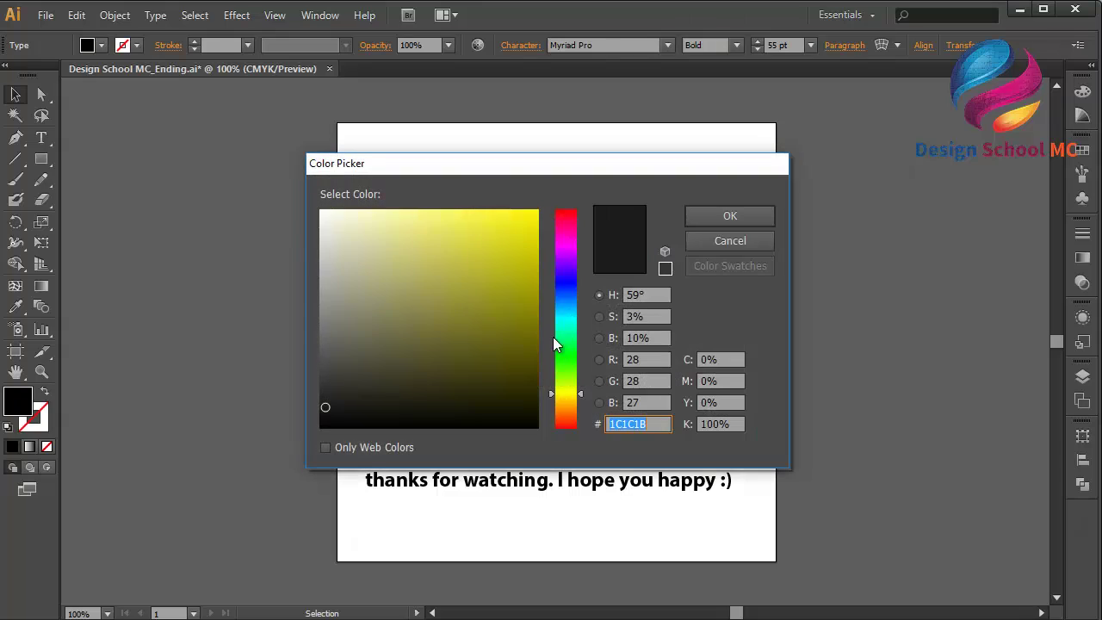
{"action": "type", "text": "999900"}
{"action": "left_click_drag", "start_coordinate": [570, 288], "coordinate": [570, 194]}
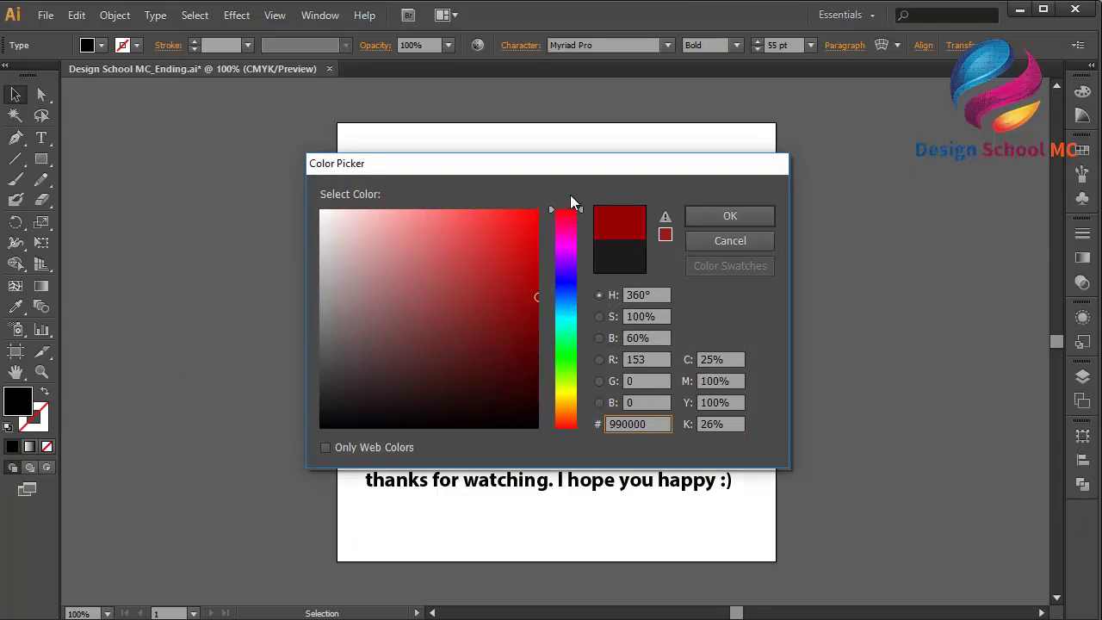
{"action": "left_click", "coordinate": [699, 215]}
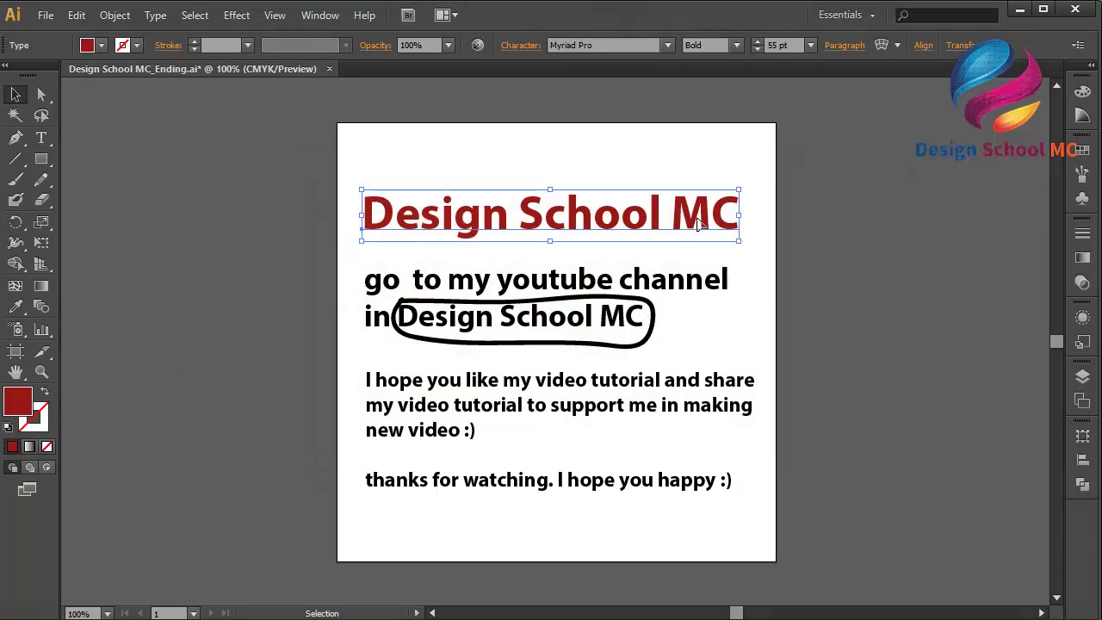
Set the fill of the circled words "Design School MC" in the channel text to dark red 9B0000.
{"action": "left_click", "coordinate": [642, 284]}
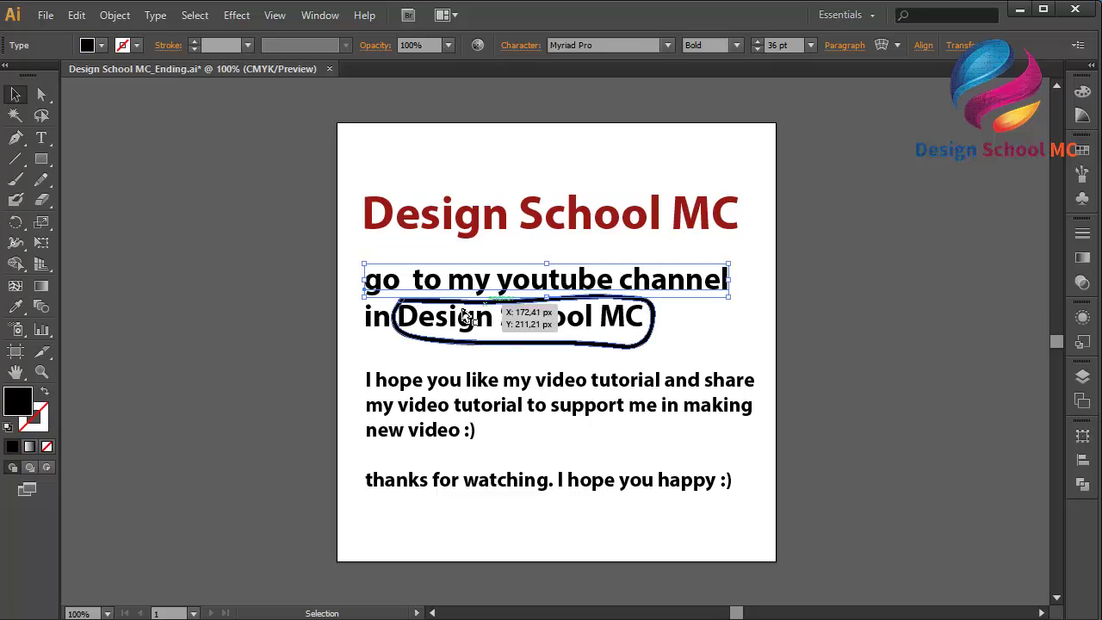
{"action": "double_click", "coordinate": [398, 318]}
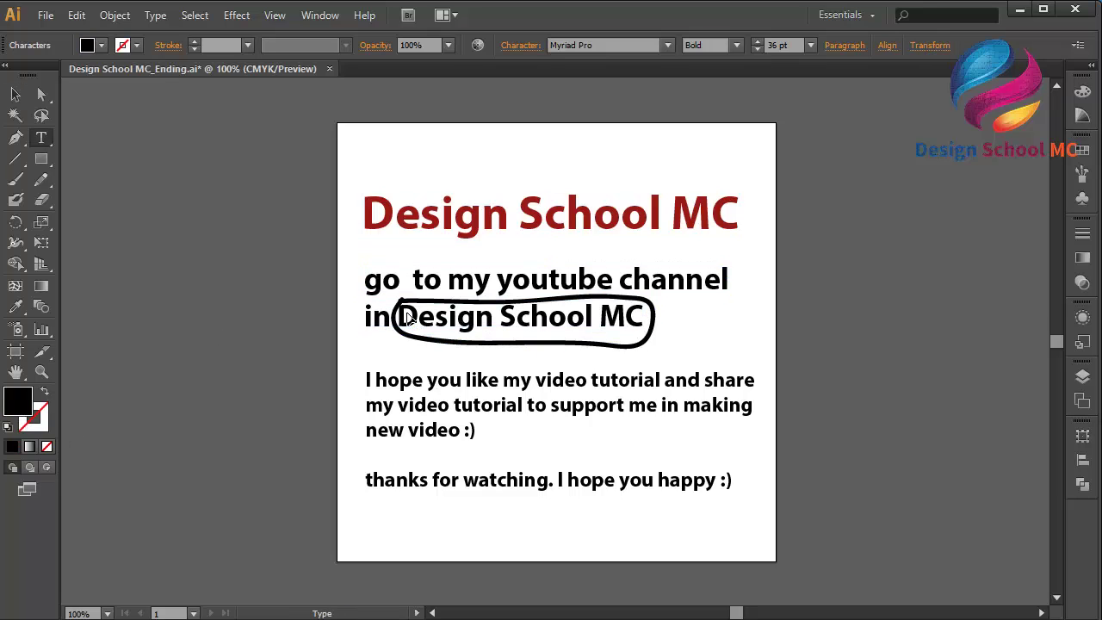
{"action": "left_click_drag", "start_coordinate": [400, 316], "coordinate": [645, 319]}
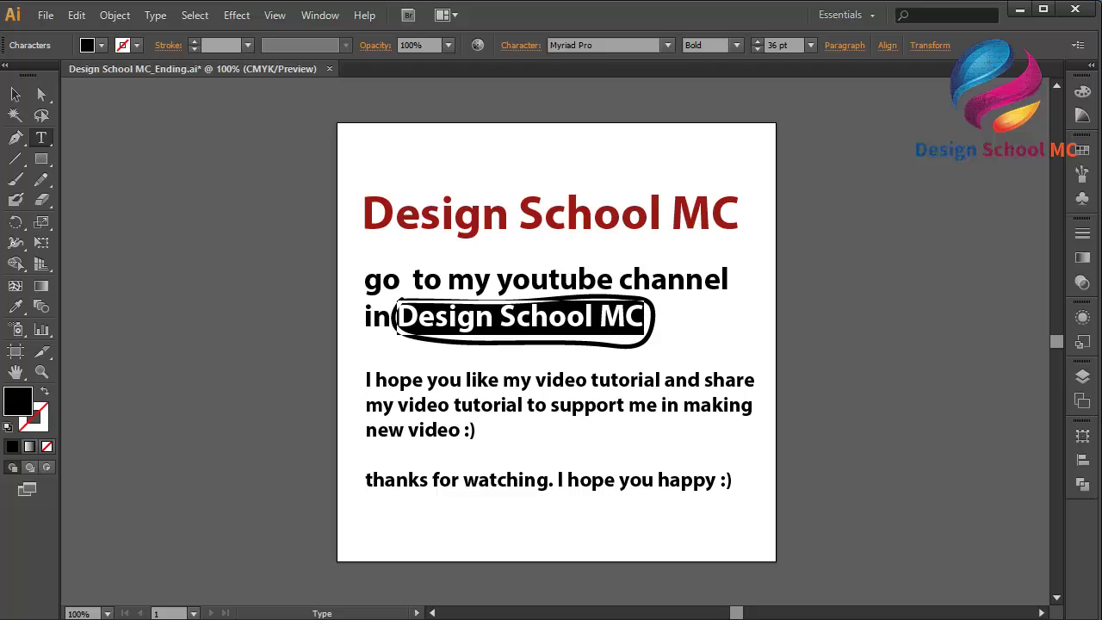
{"action": "double_click", "coordinate": [19, 416]}
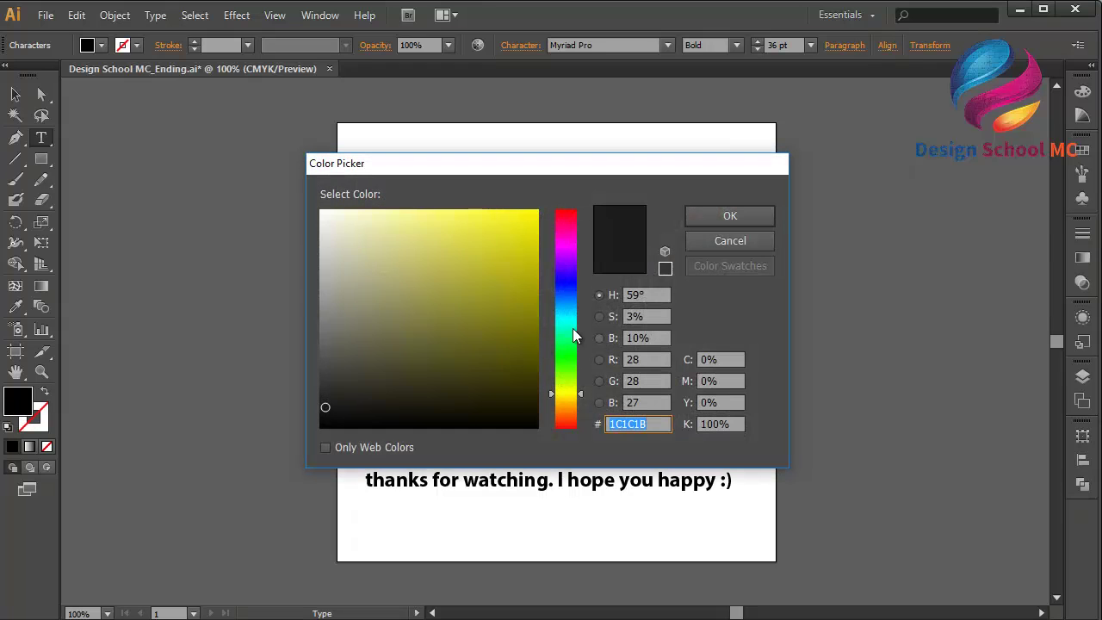
{"action": "left_click", "coordinate": [491, 302]}
{"action": "left_click_drag", "start_coordinate": [490, 302], "coordinate": [573, 169]}
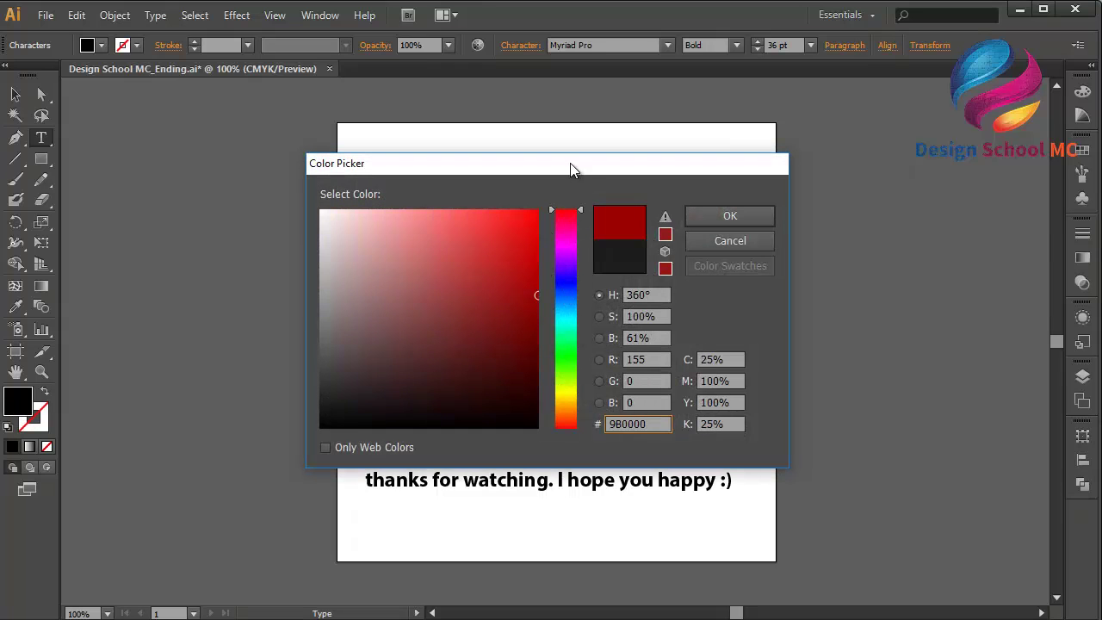
{"action": "left_click", "coordinate": [706, 215]}
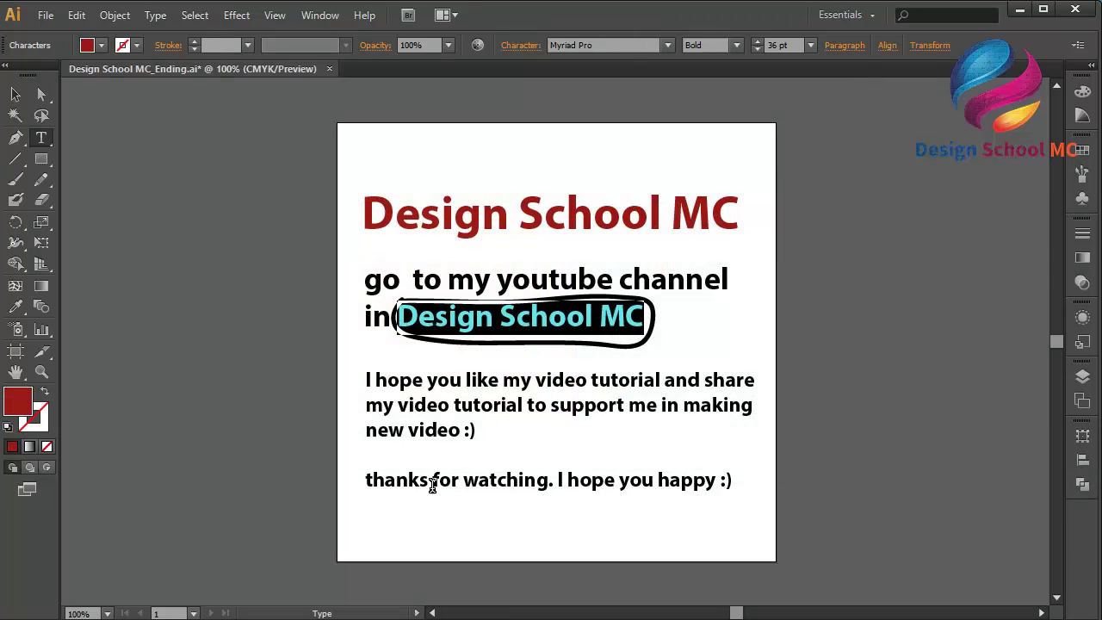